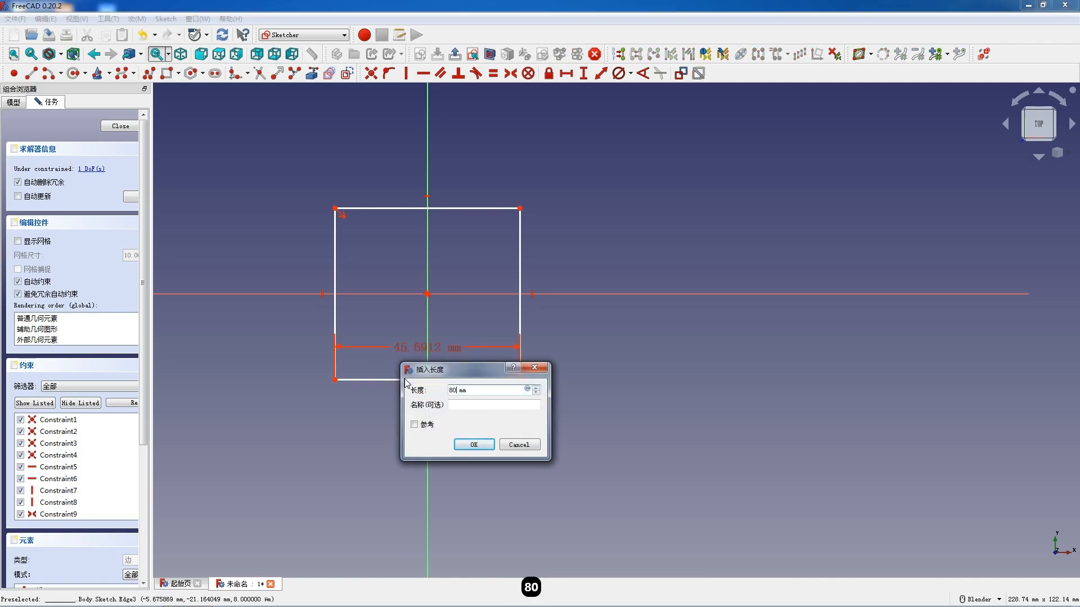
# - Constrain the rectangle centred on the origin to 80 mm wide and 60 mm high
pyautogui.press('Return')
pyautogui.click(265, 314)
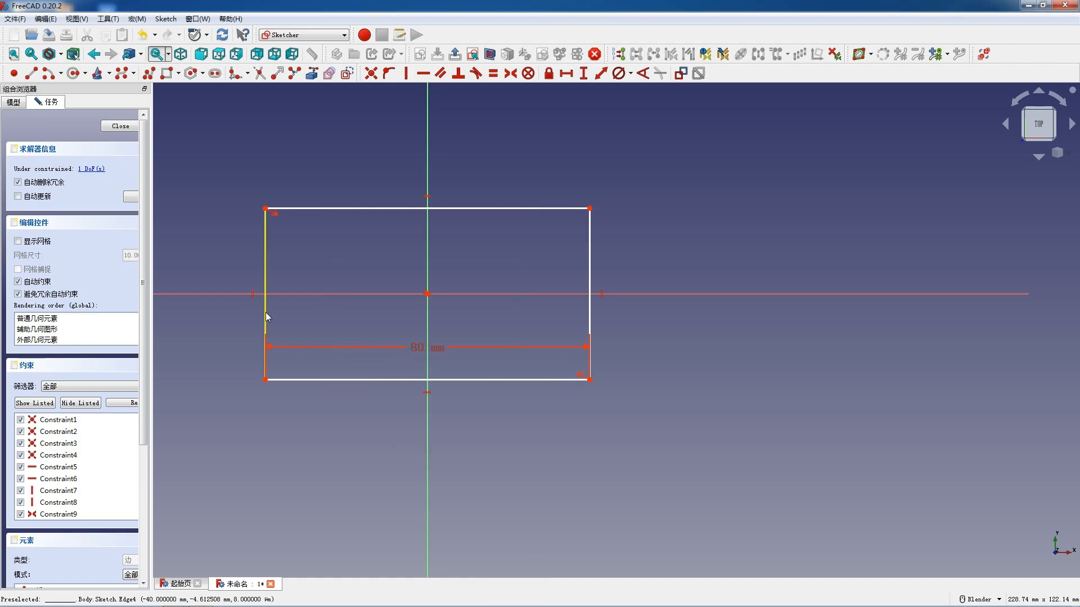
pyautogui.press('i')
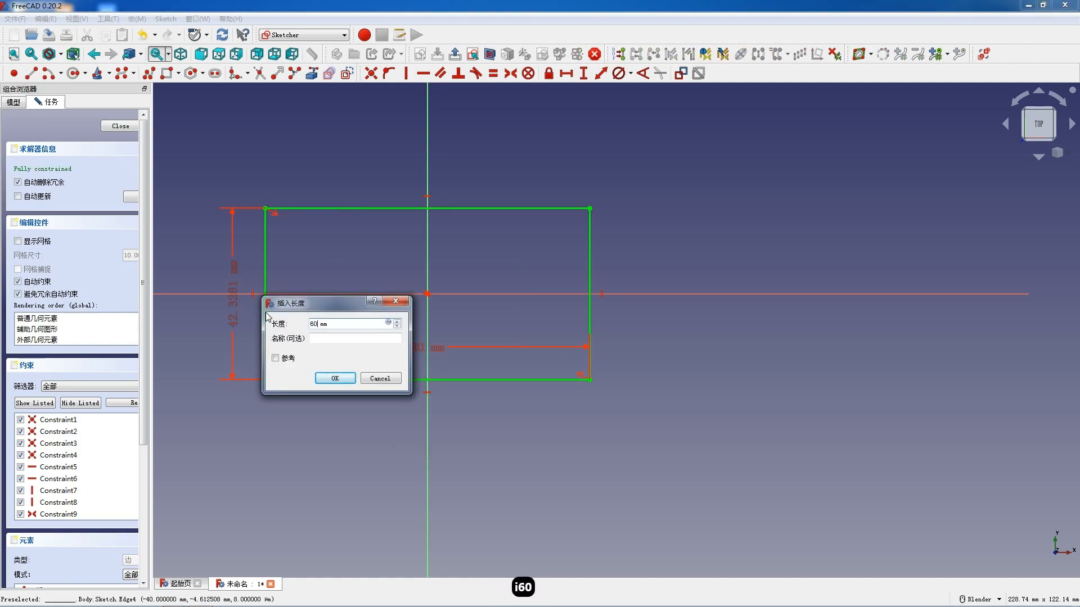
pyautogui.press('Return')
# - Finish the rectangle sketch and pad it to a 10 mm thick plate
pyautogui.click(120, 126)
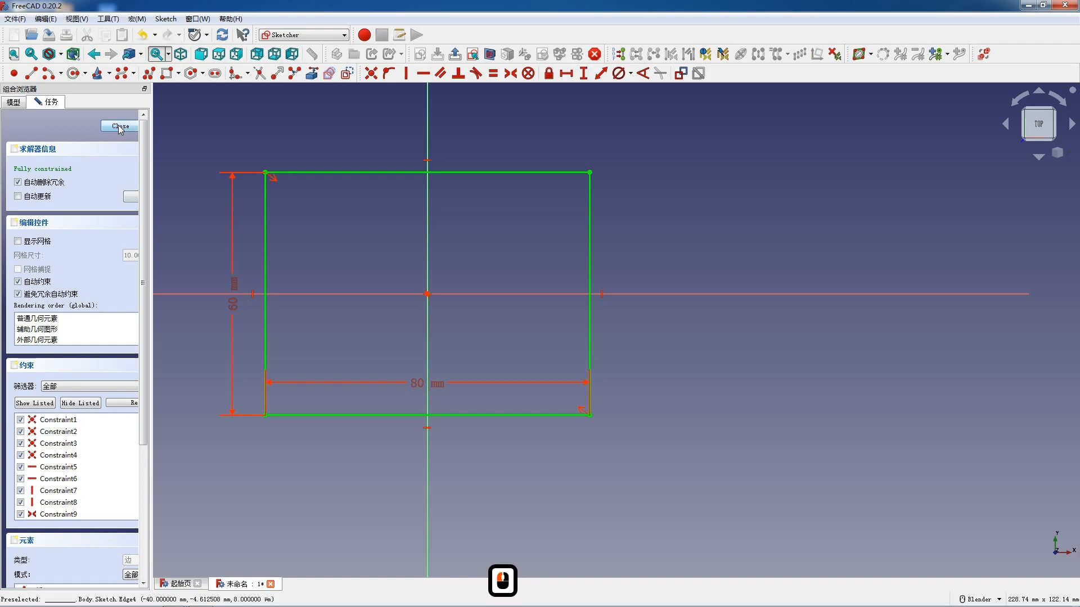
pyautogui.click(215, 74)
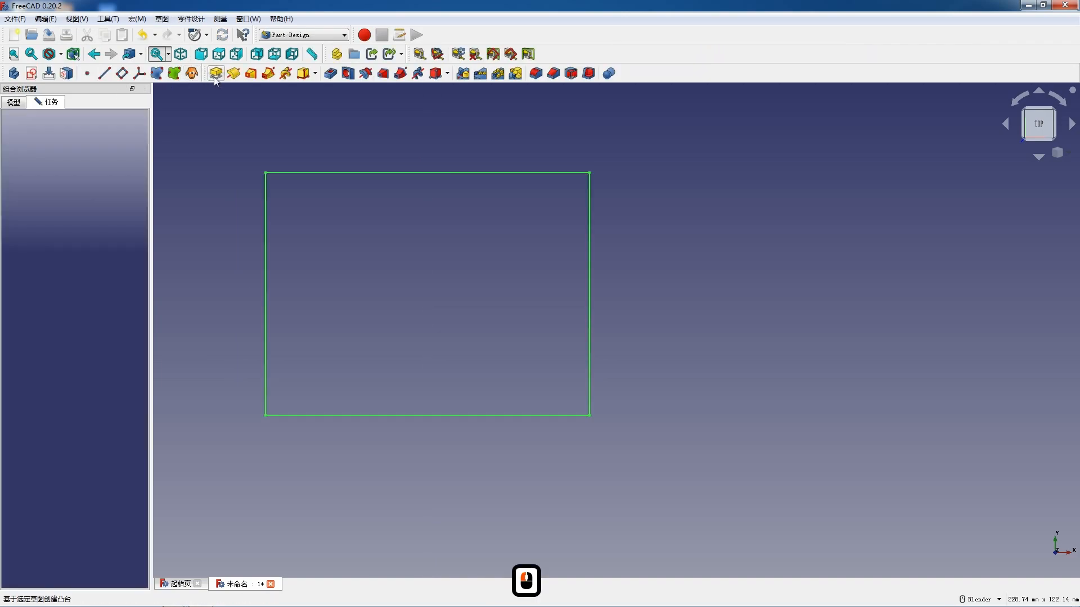
pyautogui.click(63, 126)
# - Fillet the plate's four vertical corner edges with a 10 mm radius
pyautogui.moveTo(453, 494); pyautogui.dragTo(437, 403, button='middle')
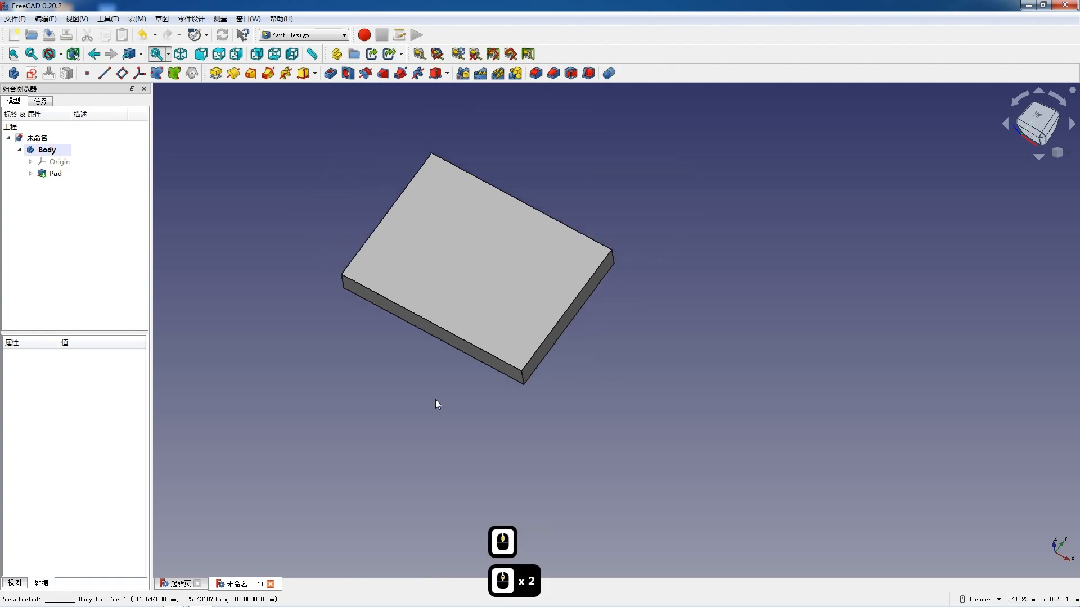
pyautogui.click(522, 378)
pyautogui.keyDown('ctrl'); pyautogui.click(343, 282); pyautogui.keyUp('ctrl')
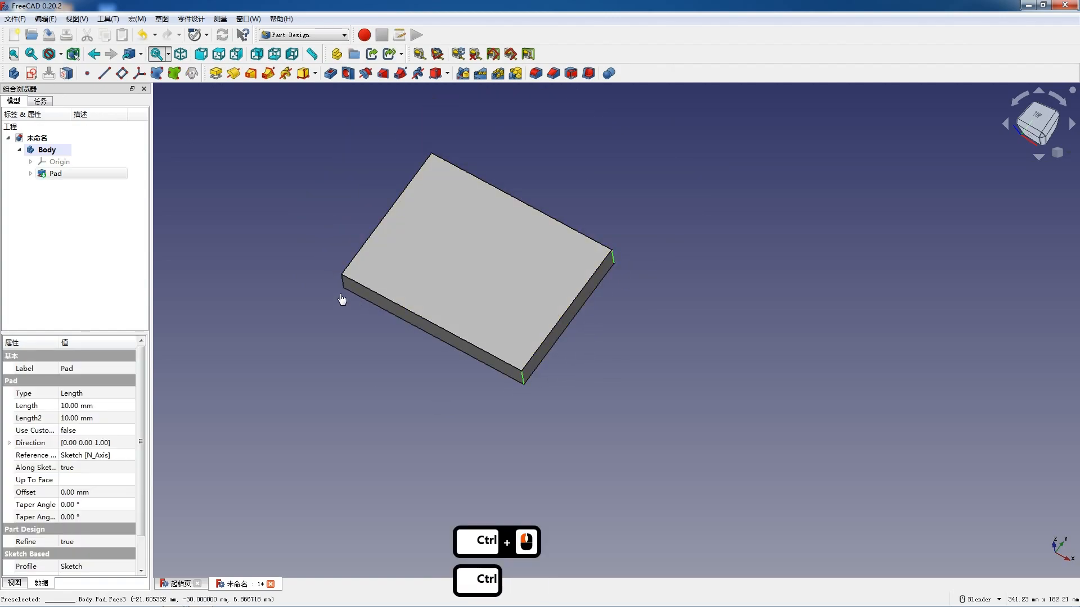
pyautogui.keyDown('ctrl'); pyautogui.moveTo(344, 284); pyautogui.dragTo(366, 135, button='middle'); pyautogui.keyUp('ctrl')
pyautogui.keyDown('ctrl'); pyautogui.click(373, 133); pyautogui.keyUp('ctrl')
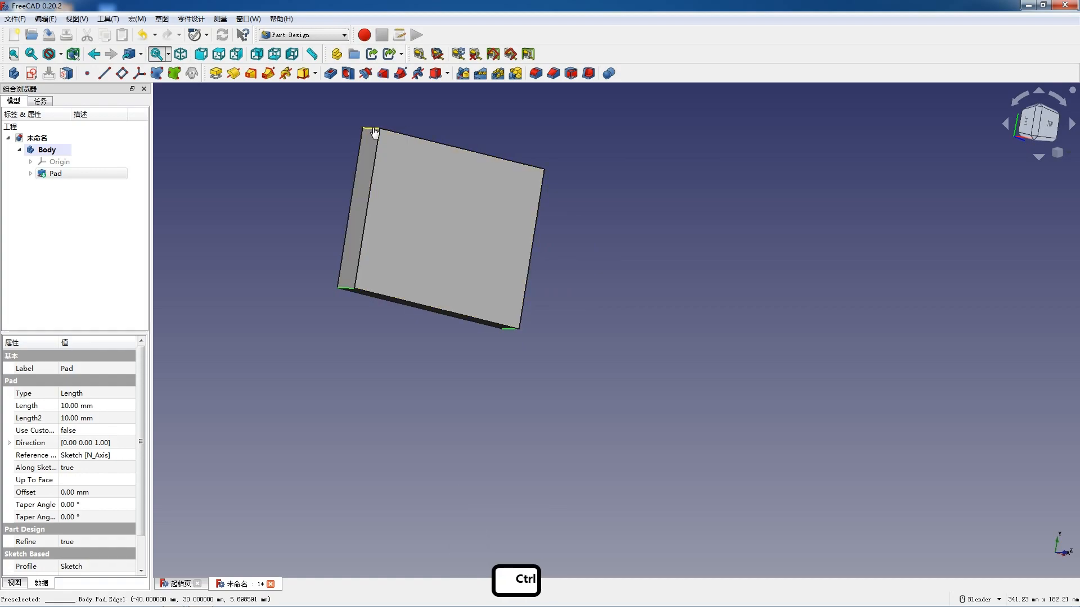
pyautogui.click(534, 74)
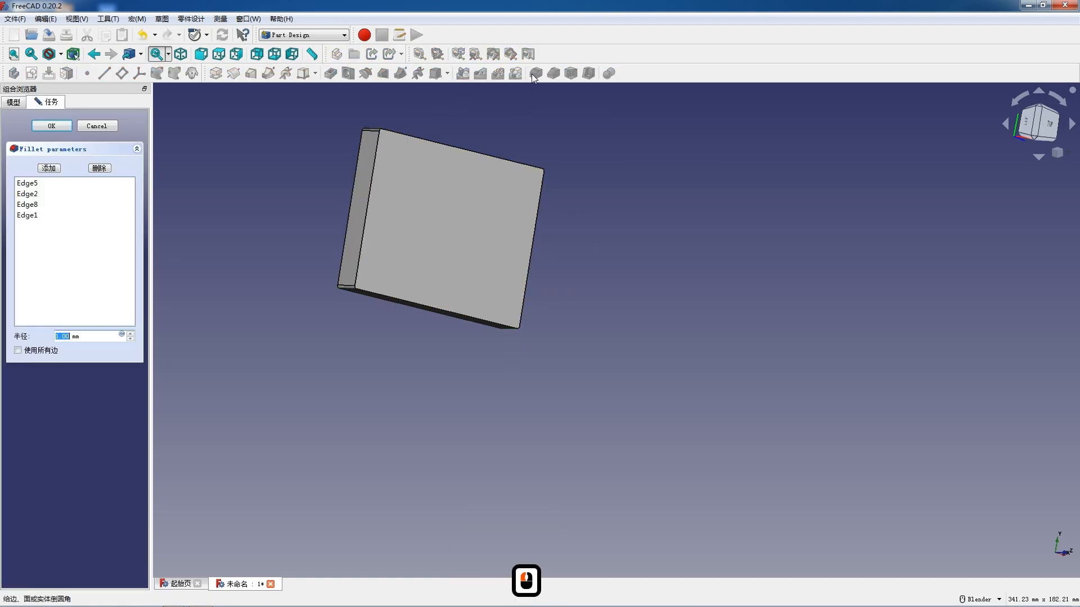
pyautogui.write('10')
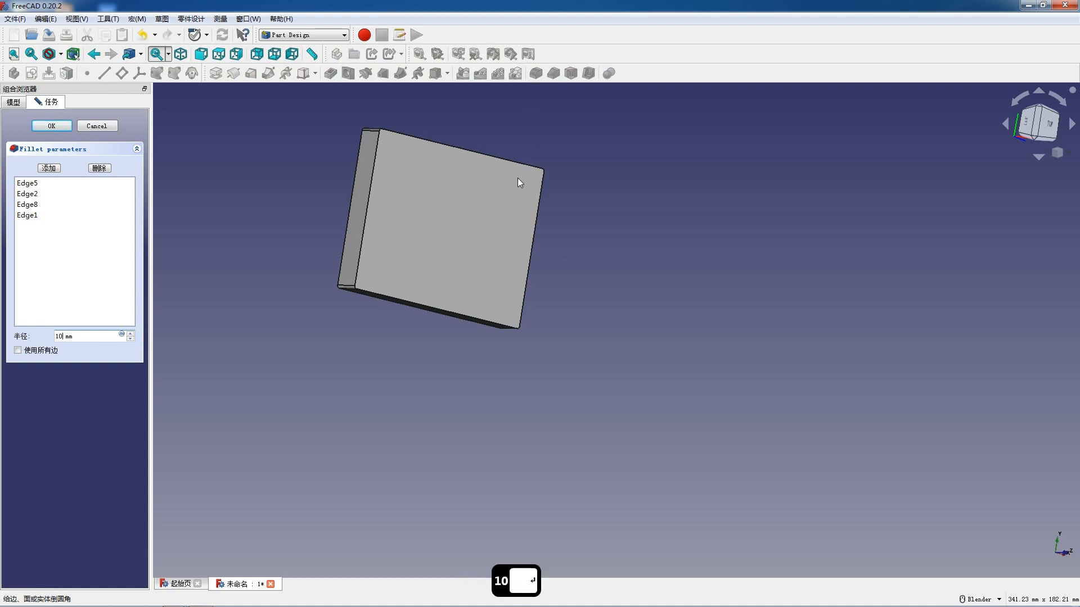
pyautogui.press('Return')
# - Create a second body and start a new sketch on its YZ plane
pyautogui.moveTo(492, 289); pyautogui.dragTo(424, 259, button='middle')
pyautogui.scroll(2, 443, 225)
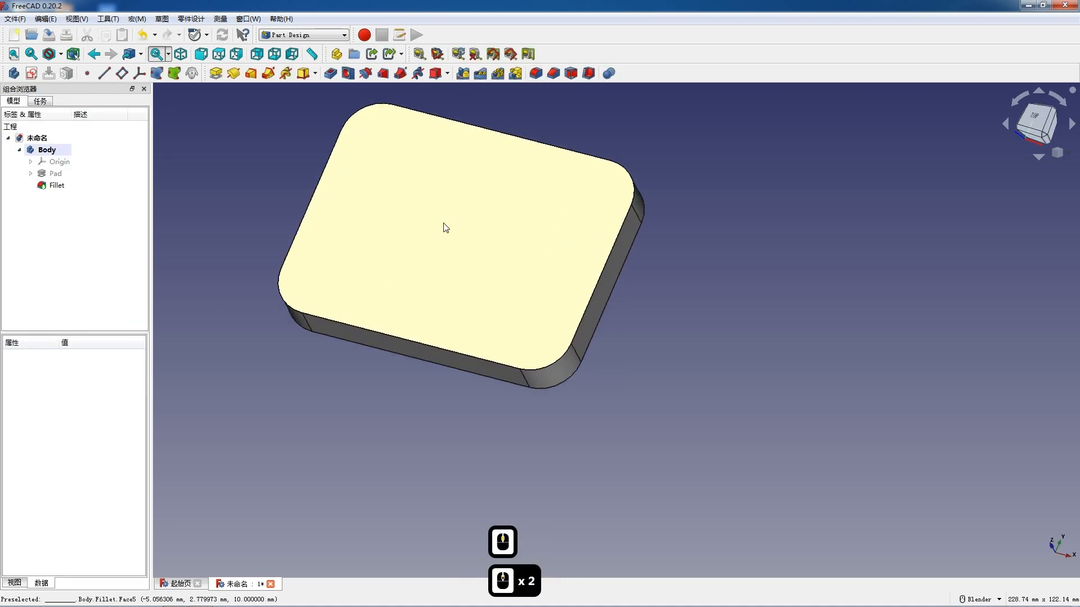
pyautogui.moveTo(511, 377); pyautogui.dragTo(534, 368, button='middle')
pyautogui.click(14, 74)
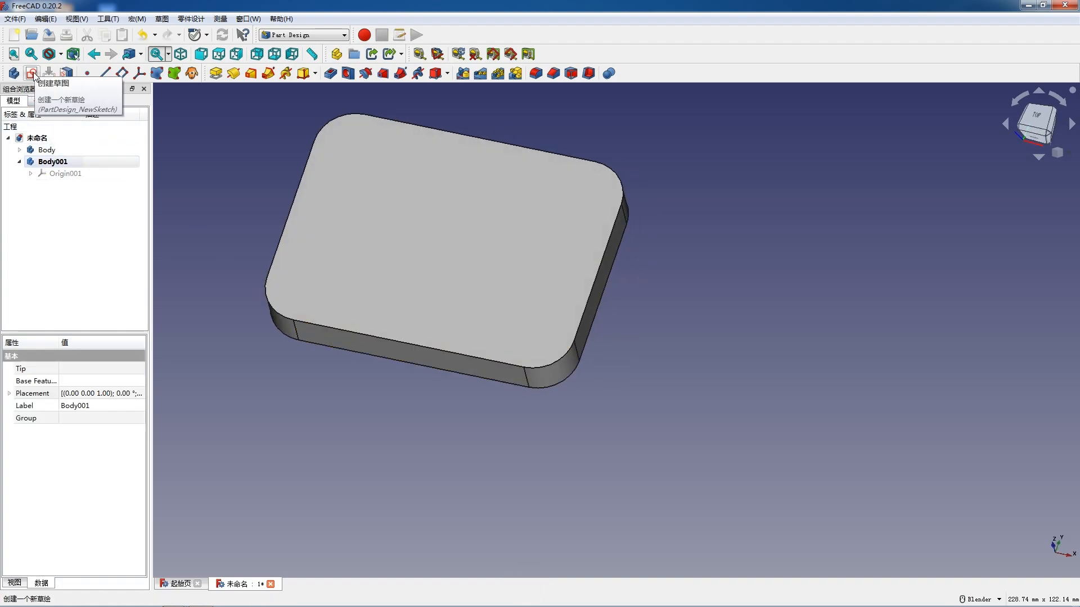
pyautogui.click(32, 75)
pyautogui.scroll(-2, 397, 228)
pyautogui.moveTo(397, 227)
pyautogui.mouseDown(button='middle')
pyautogui.moveTo(415, 295)
pyautogui.moveTo(415, 276)
pyautogui.mouseUp(button='middle')
pyautogui.click(415, 276)
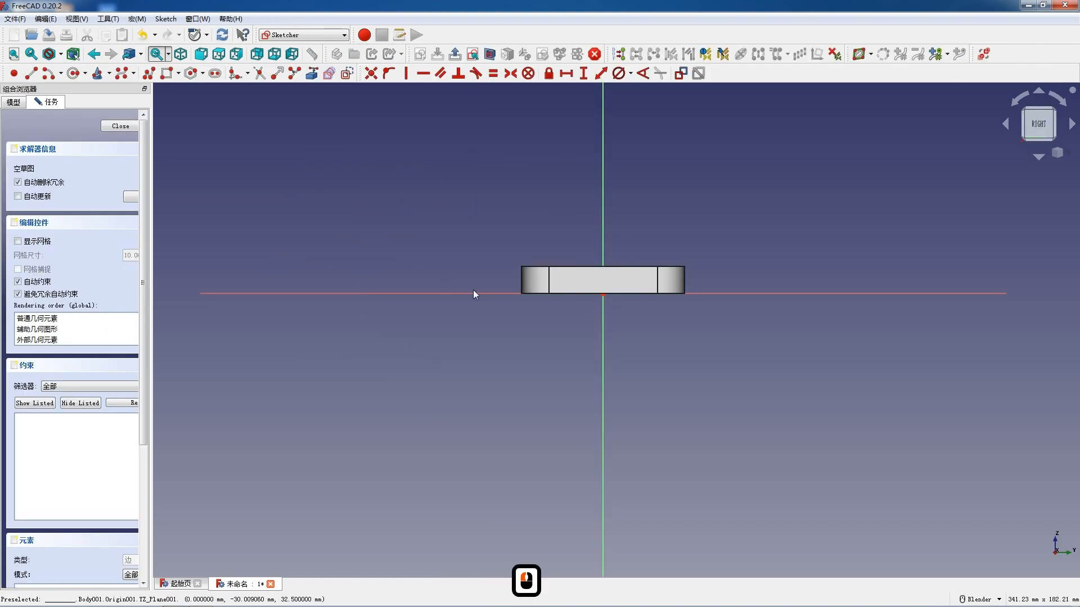
# - In wireframe display, sketch a closed polyline profile with a tangent top arc, slanted sides and a horizontal base about 32 mm wide
pyautogui.scroll(-3, 663, 274)
pyautogui.scroll(6, 578, 321)
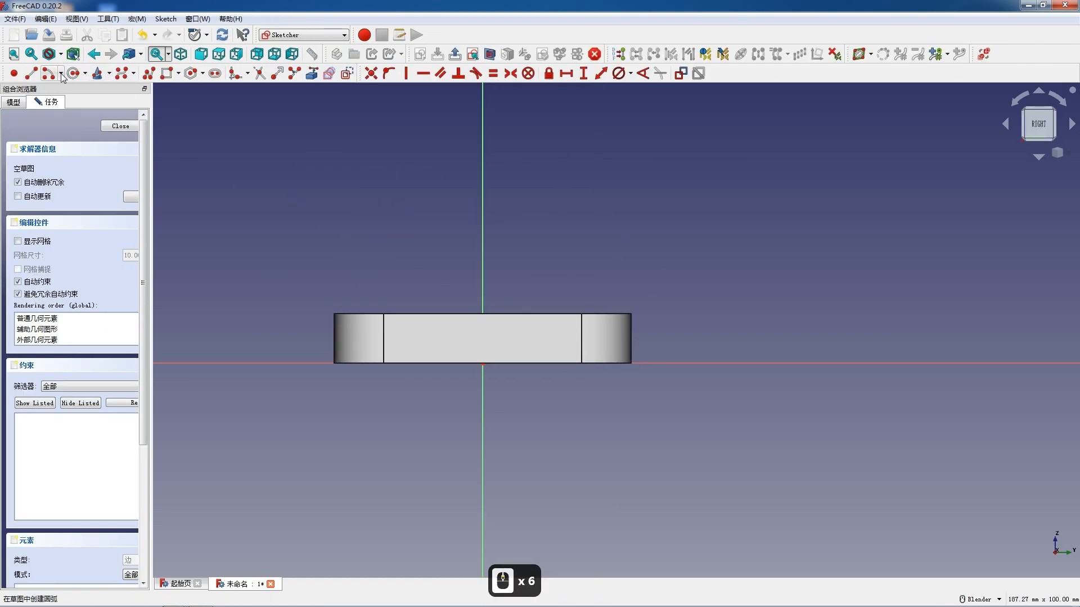
pyautogui.click(60, 54)
pyautogui.click(66, 97)
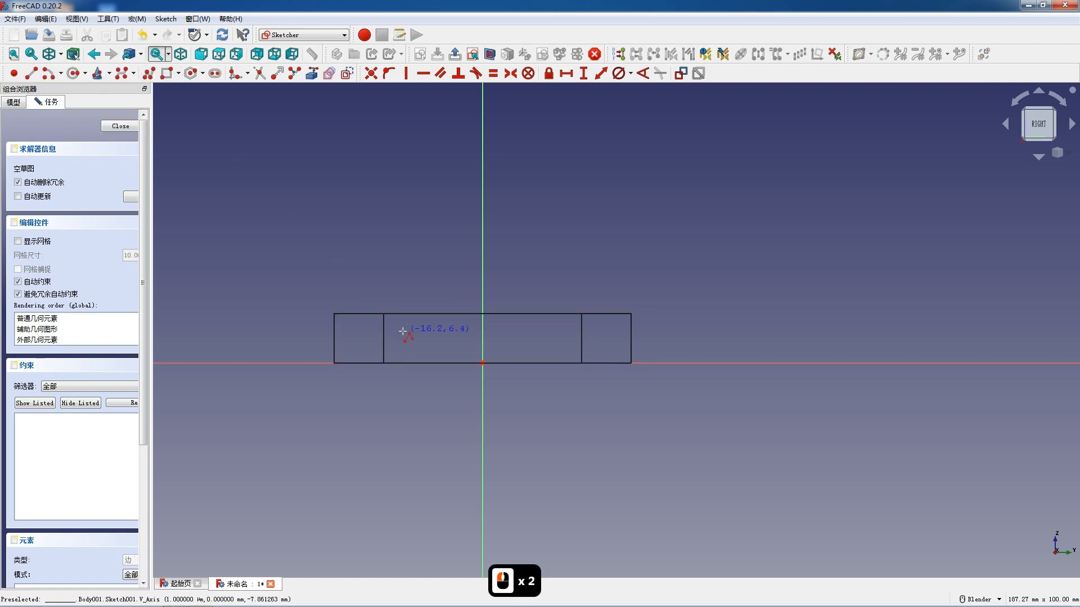
pyautogui.click(439, 222)
pyautogui.press('m')
pyautogui.click(526, 224)
pyautogui.click(559, 324)
pyautogui.click(403, 323)
pyautogui.press('Escape')
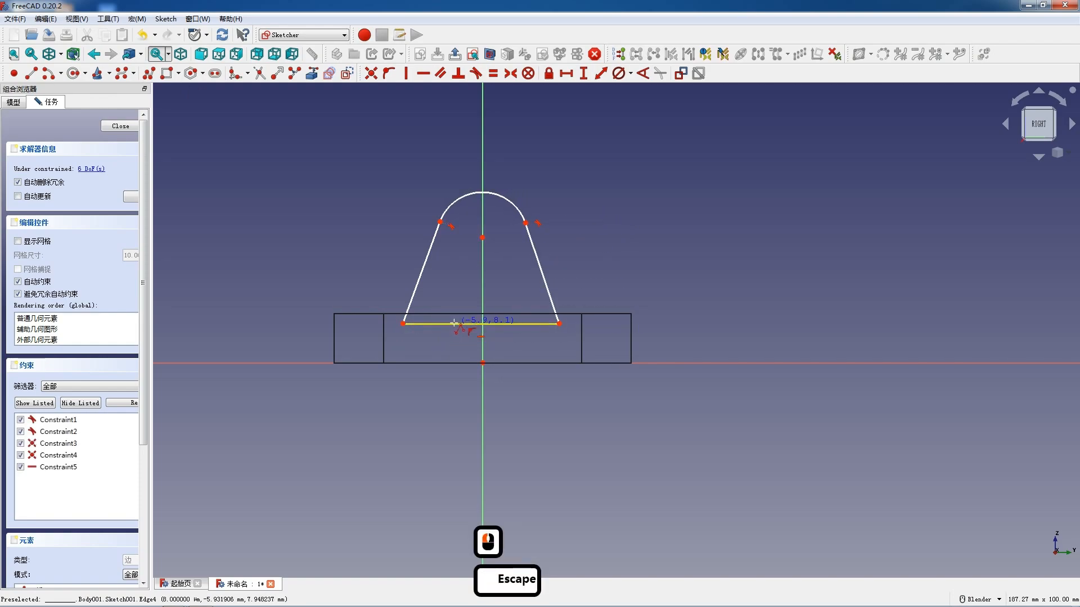
pyautogui.press('Escape')
# - Make the base line's endpoints symmetric about the vertical axis and set the base length to 45 mm
pyautogui.click(404, 324)
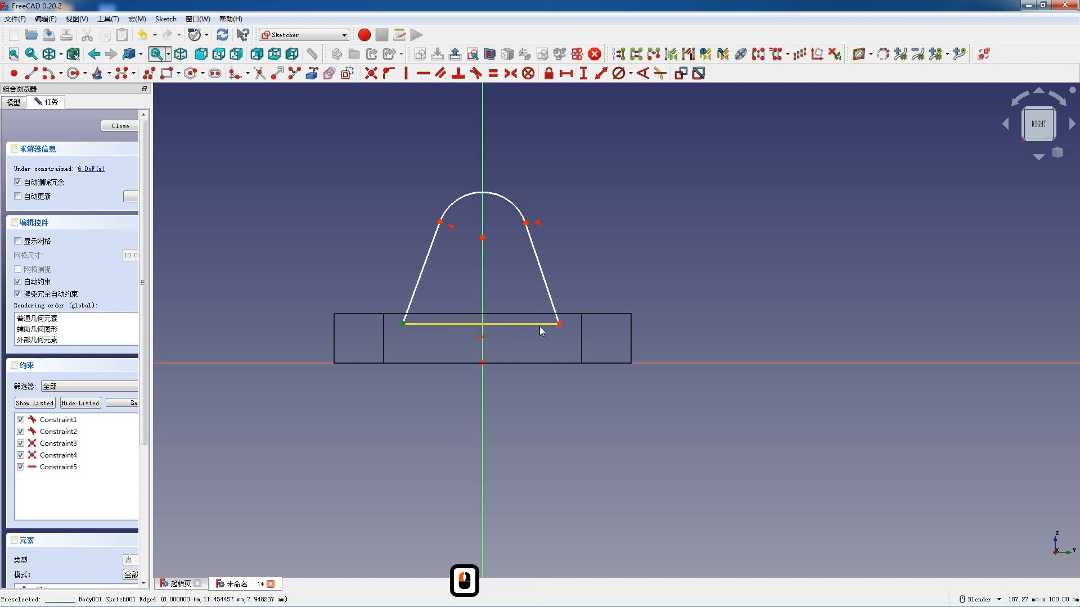
pyautogui.click(559, 323)
pyautogui.click(481, 298)
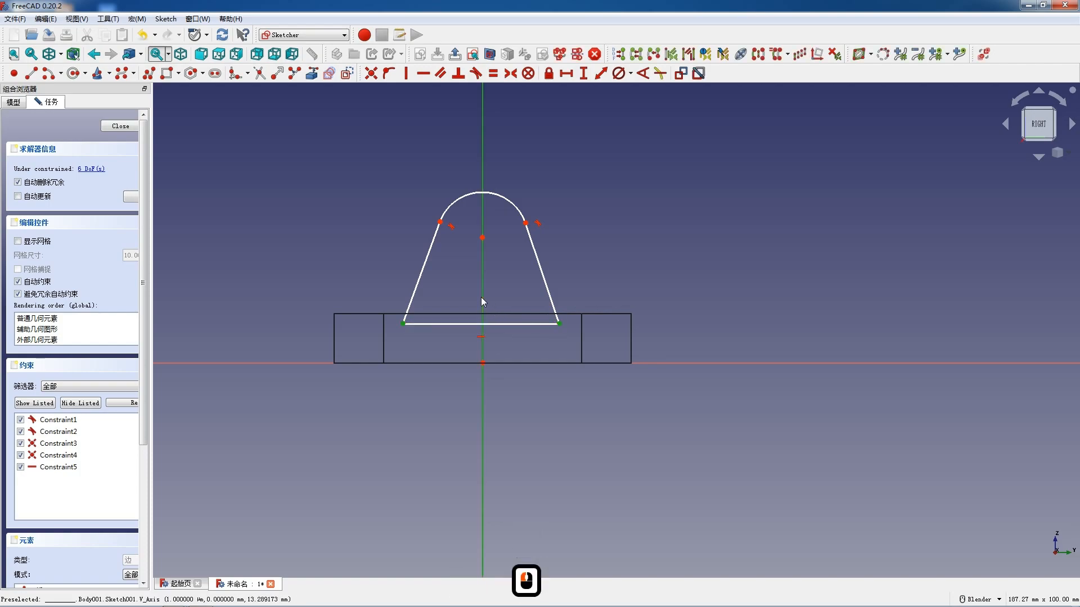
pyautogui.press('s')
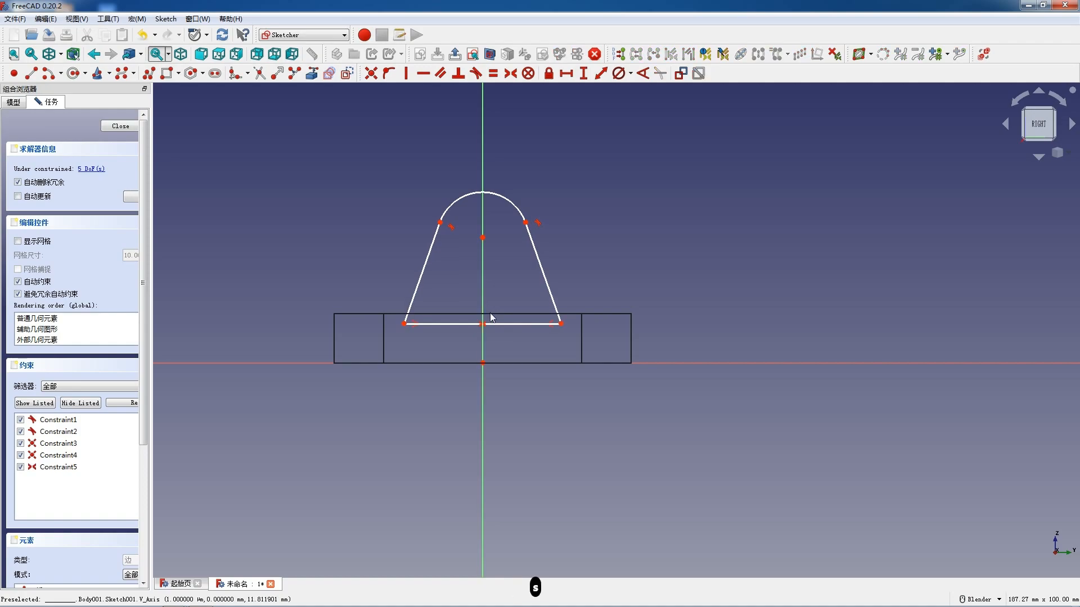
pyautogui.click(492, 324)
pyautogui.press('l')
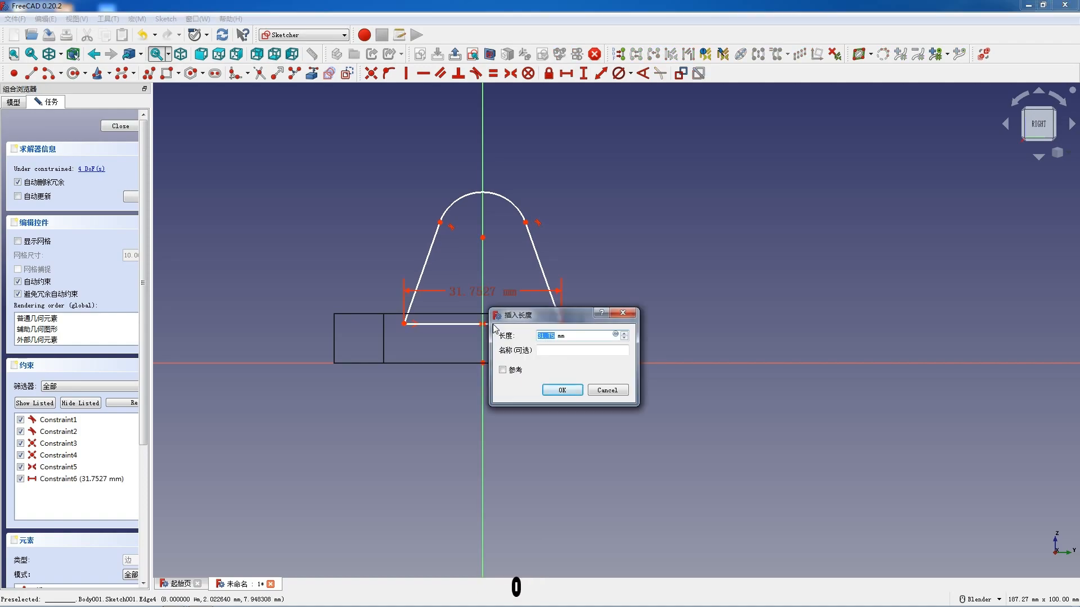
pyautogui.write('45')
pyautogui.press('Return')
# - Set the vertical distance from the profile's base corner to the origin to 10 mm
pyautogui.moveTo(419, 240); pyautogui.dragTo(409, 264)
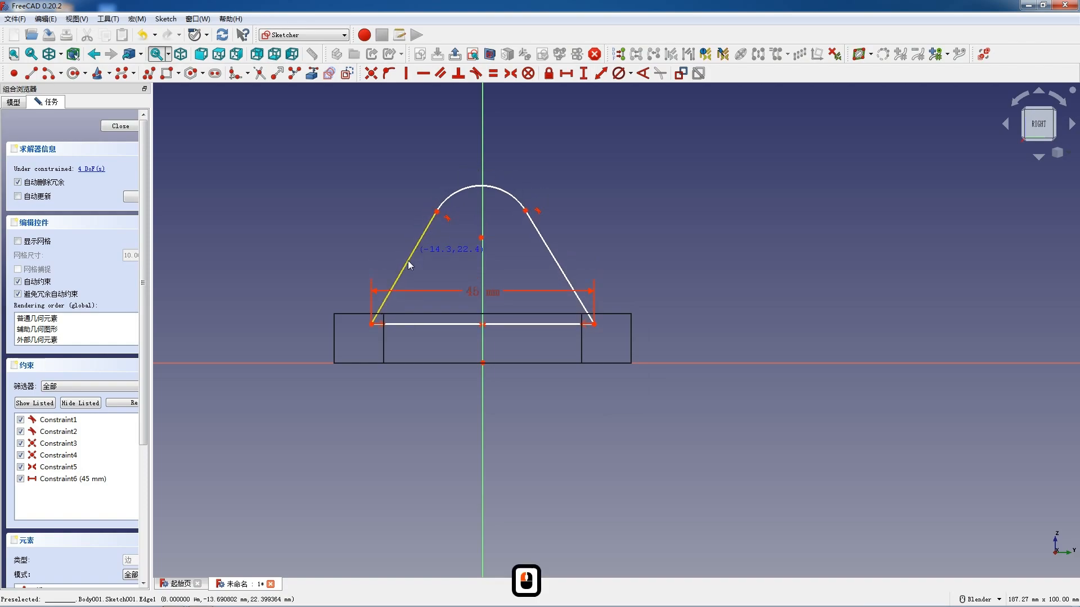
pyautogui.click(372, 324)
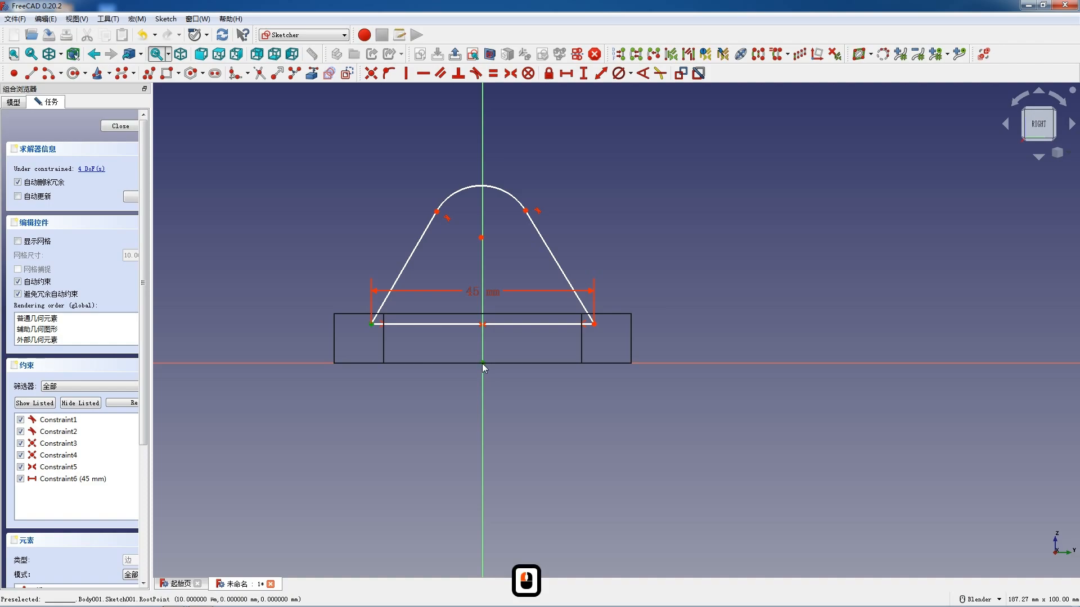
pyautogui.write('i10')
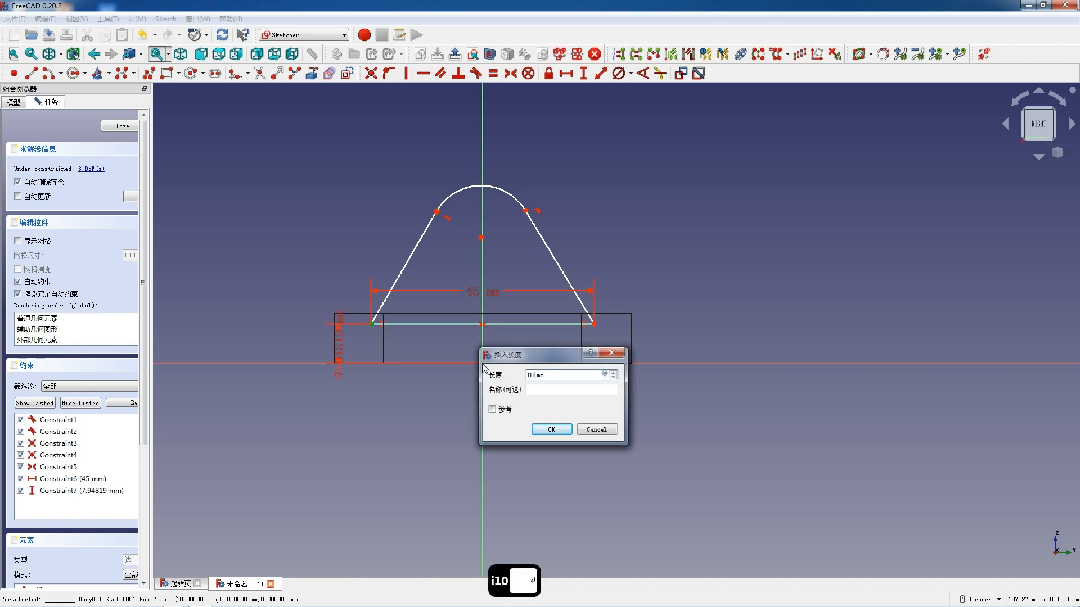
pyautogui.press('Return')
# - Move the top arc upward and constrain its centre point onto the vertical axis
pyautogui.moveTo(443, 201); pyautogui.dragTo(450, 181)
pyautogui.moveTo(481, 239); pyautogui.dragTo(481, 180)
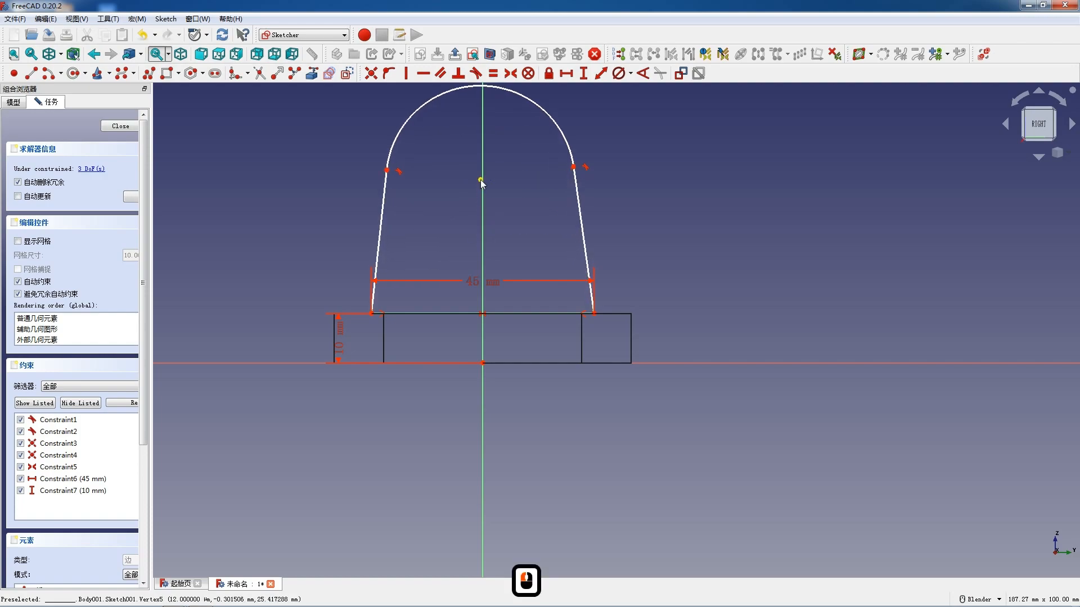
pyautogui.click(480, 180)
pyautogui.click(482, 193)
pyautogui.press('o')
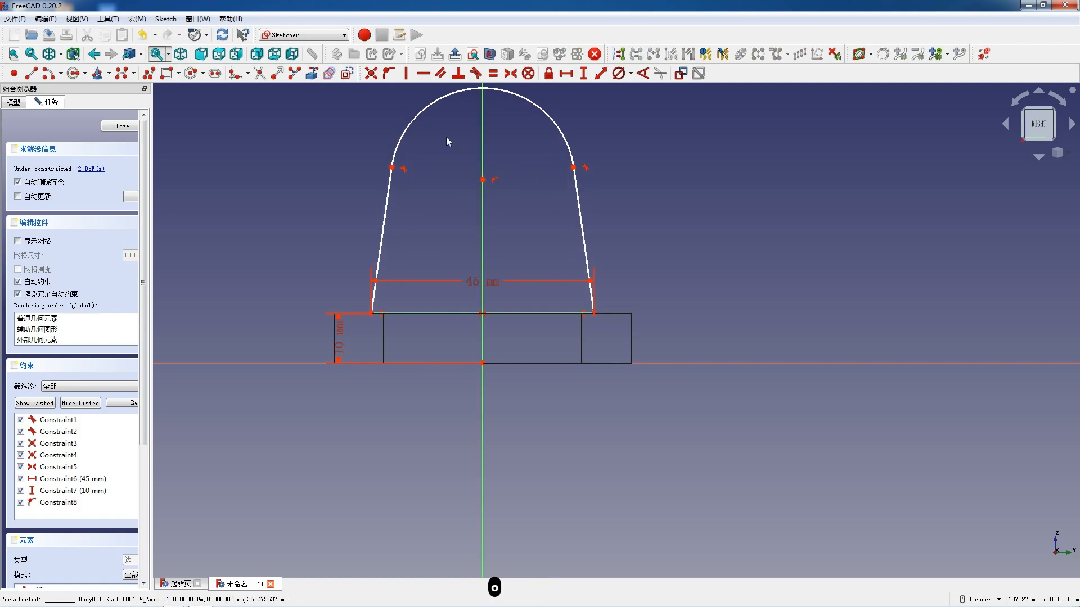
# - Set the top arc's diameter to 32 mm
pyautogui.click(430, 106)
pyautogui.click(618, 73)
pyautogui.write('32')
pyautogui.press('Return')
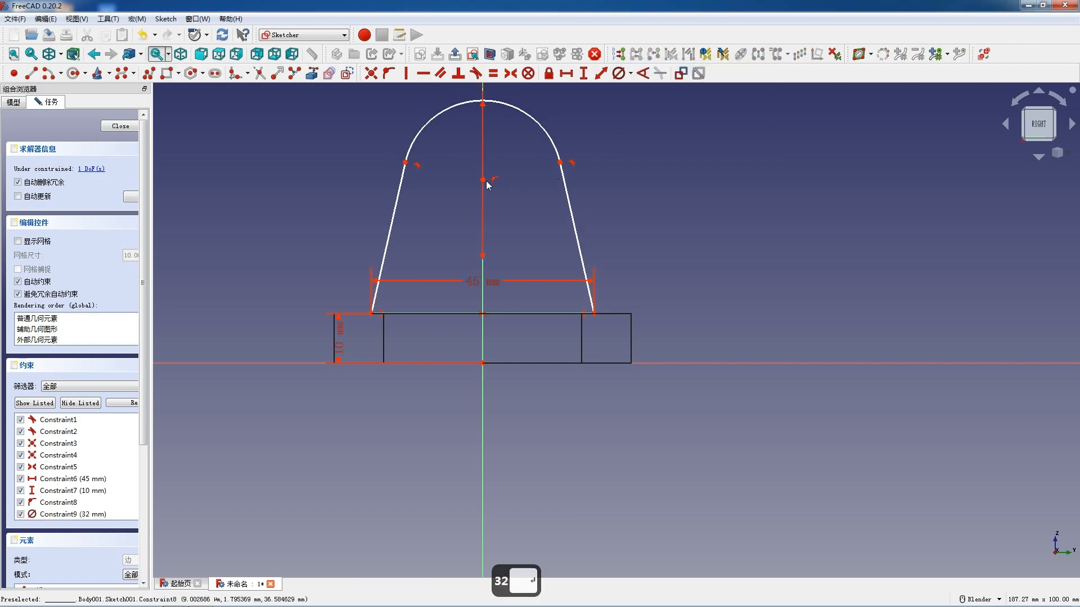
# - Set the vertical distance between the arc's centre and the profile's base corner to 36 mm
pyautogui.click(481, 179)
pyautogui.click(594, 313)
pyautogui.press('i')
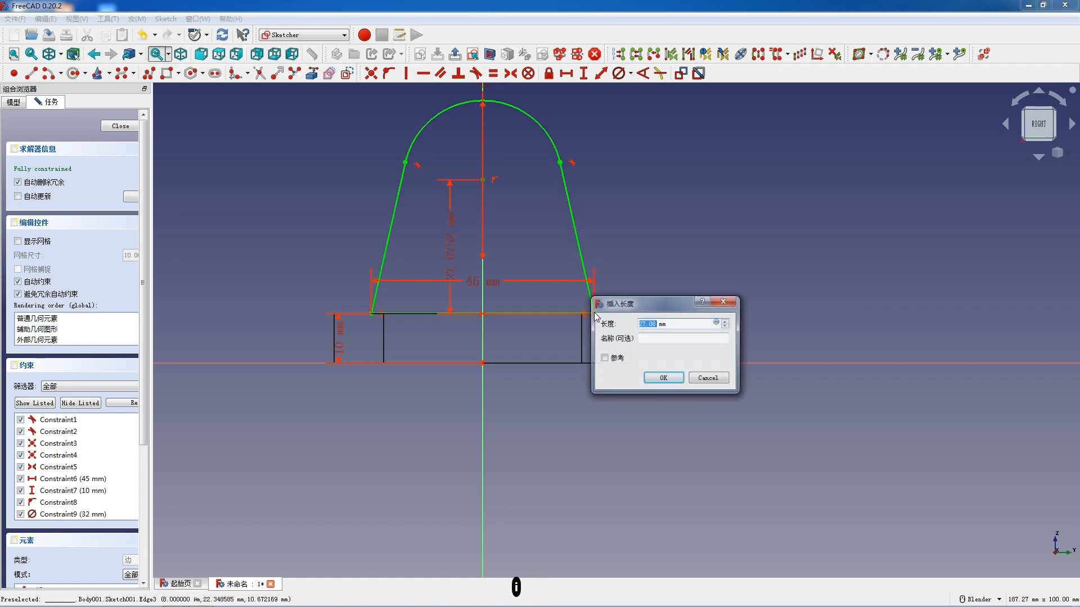
pyautogui.write('36')
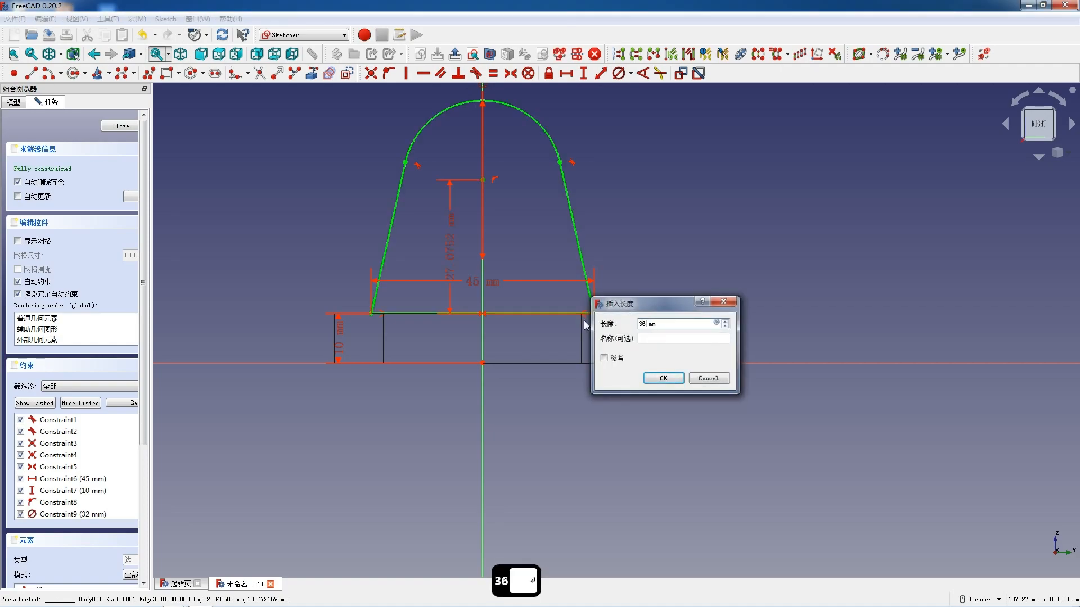
pyautogui.press('Return')
# - Sketch a circle on the top arc's centre and set its diameter to 12 mm
pyautogui.scroll(-3, 508, 165)
pyautogui.scroll(3, 508, 165)
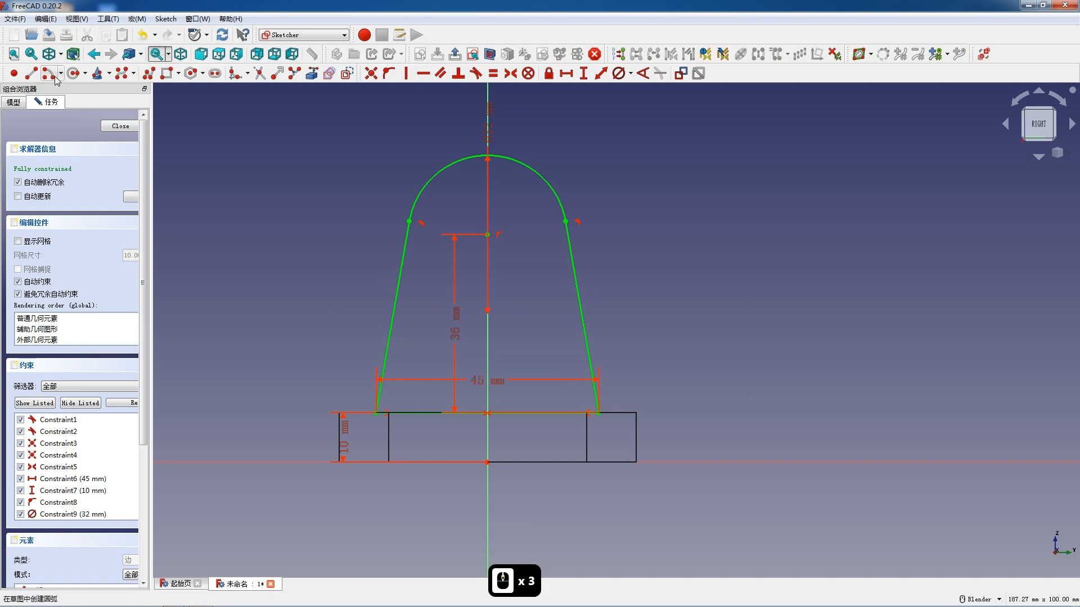
pyautogui.click(73, 73)
pyautogui.click(487, 235)
pyautogui.click(511, 259)
pyautogui.press('Escape')
pyautogui.click(618, 73)
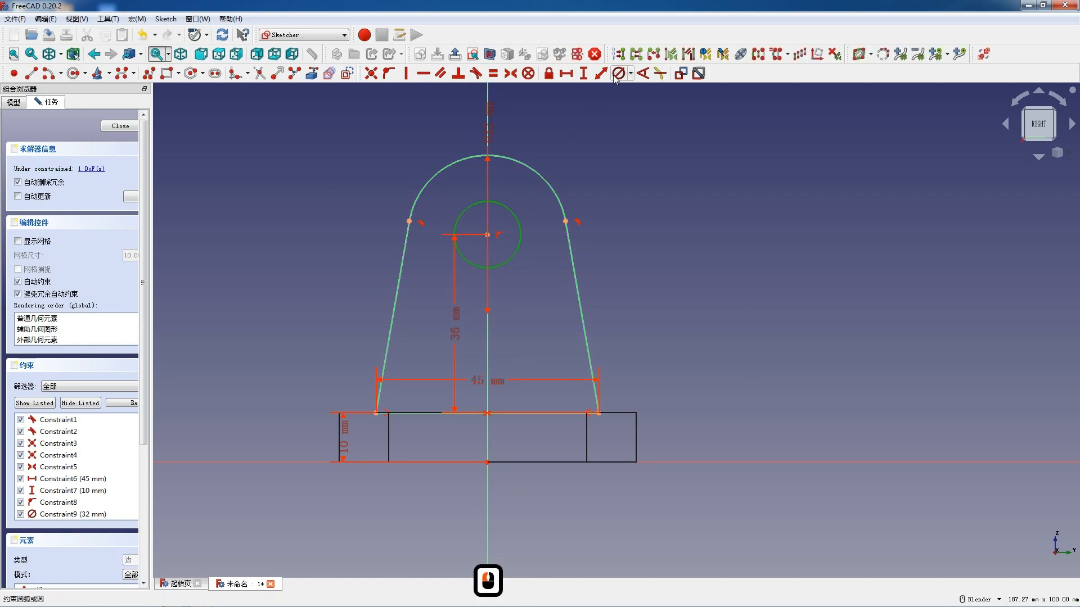
pyautogui.click(517, 225)
pyautogui.write('12')
pyautogui.press('Return')
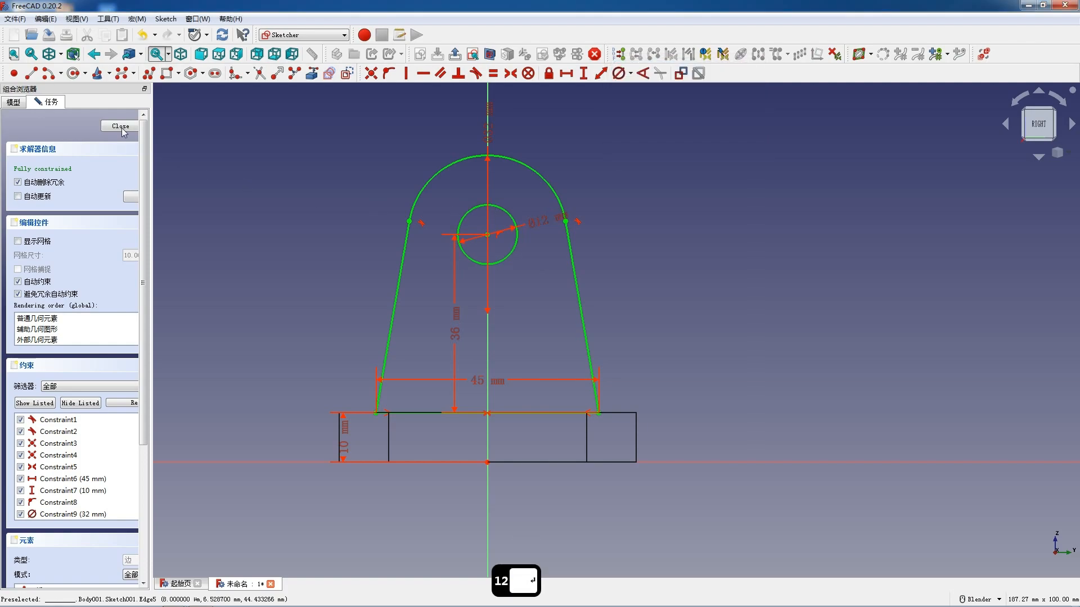
# - Finish the sketch, restore the shaded display and pad the profile 10 mm symmetrically about its sketch plane
pyautogui.click(121, 126)
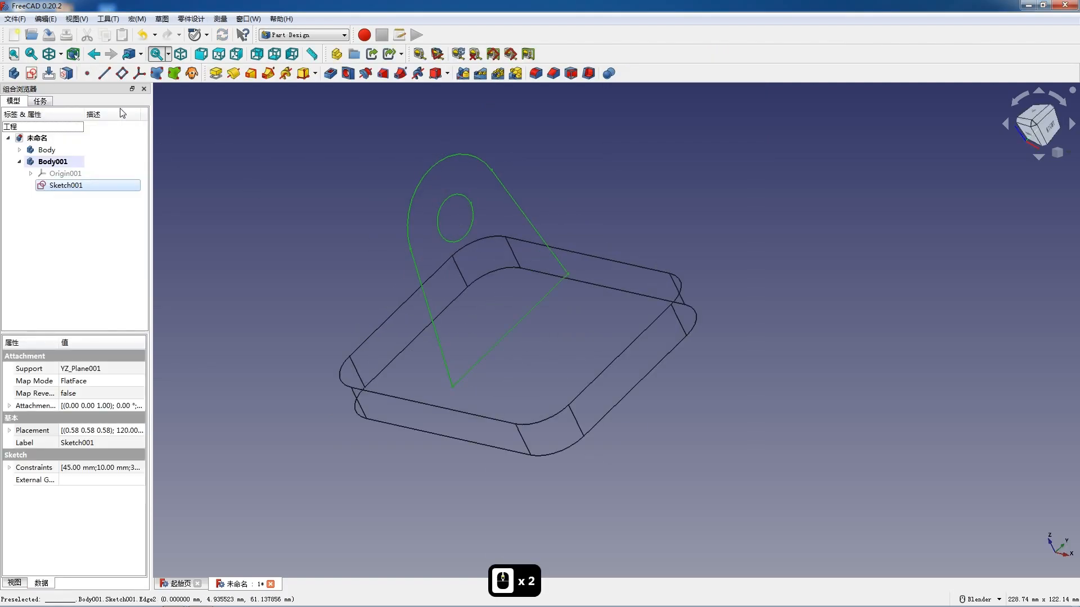
pyautogui.click(213, 74)
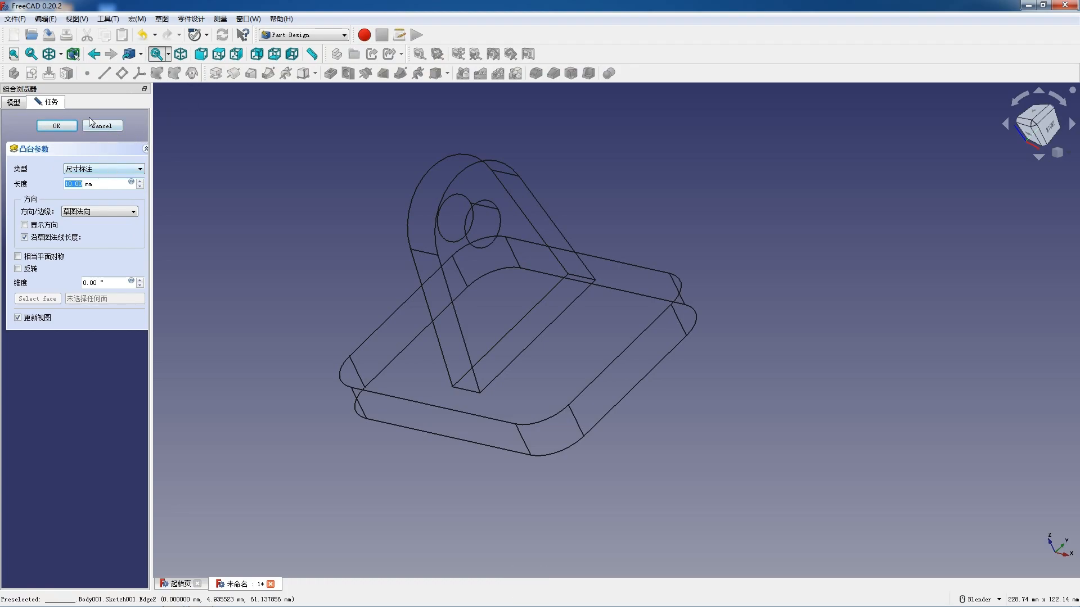
pyautogui.click(61, 54)
pyautogui.click(71, 75)
pyautogui.scroll(-3, 628, 299)
pyautogui.moveTo(508, 263)
pyautogui.mouseDown(button='middle')
pyautogui.moveTo(632, 296)
pyautogui.moveTo(592, 296)
pyautogui.moveTo(597, 318)
pyautogui.mouseUp(button='middle')
pyautogui.scroll(2, 544, 221)
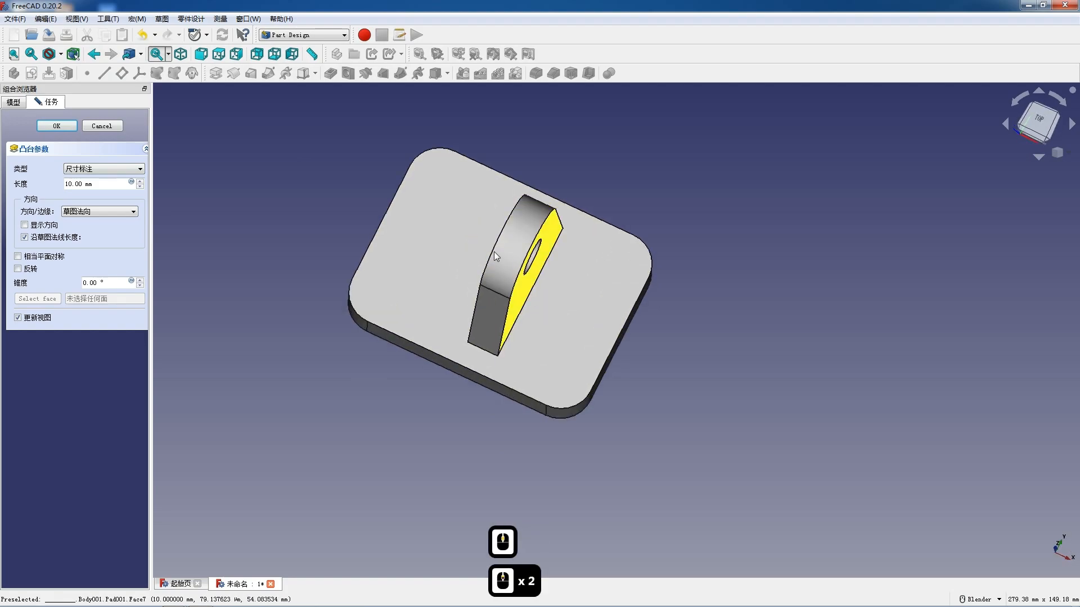
pyautogui.click(18, 256)
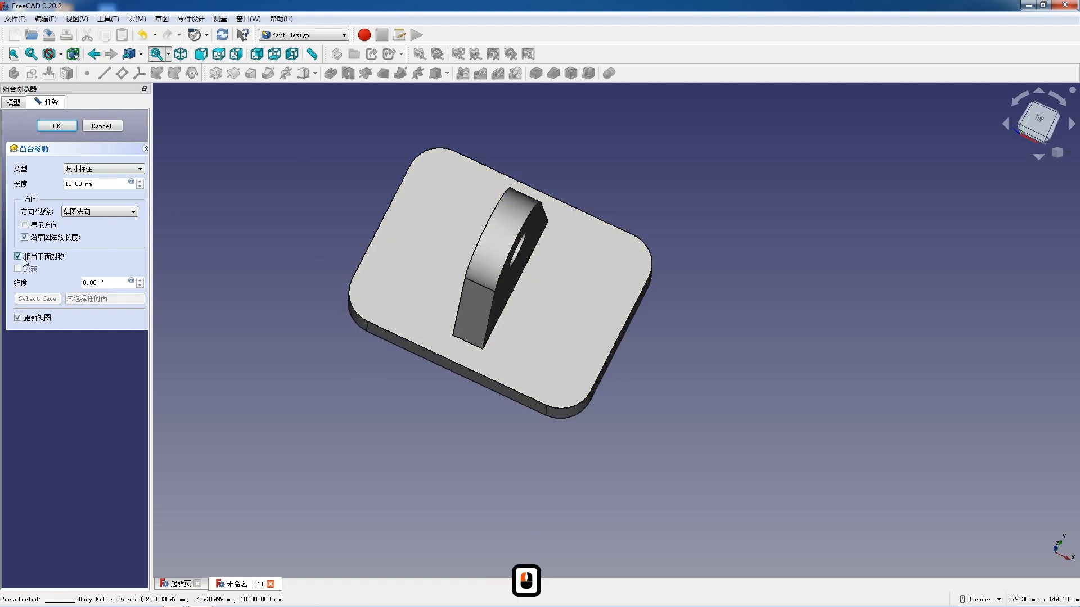
pyautogui.click(57, 125)
# - Open the lug body's placement and rotate the body -15° about the Y axis
pyautogui.scroll(2, 536, 256)
pyautogui.moveTo(536, 256); pyautogui.dragTo(524, 265, button='middle')
pyautogui.click(68, 165)
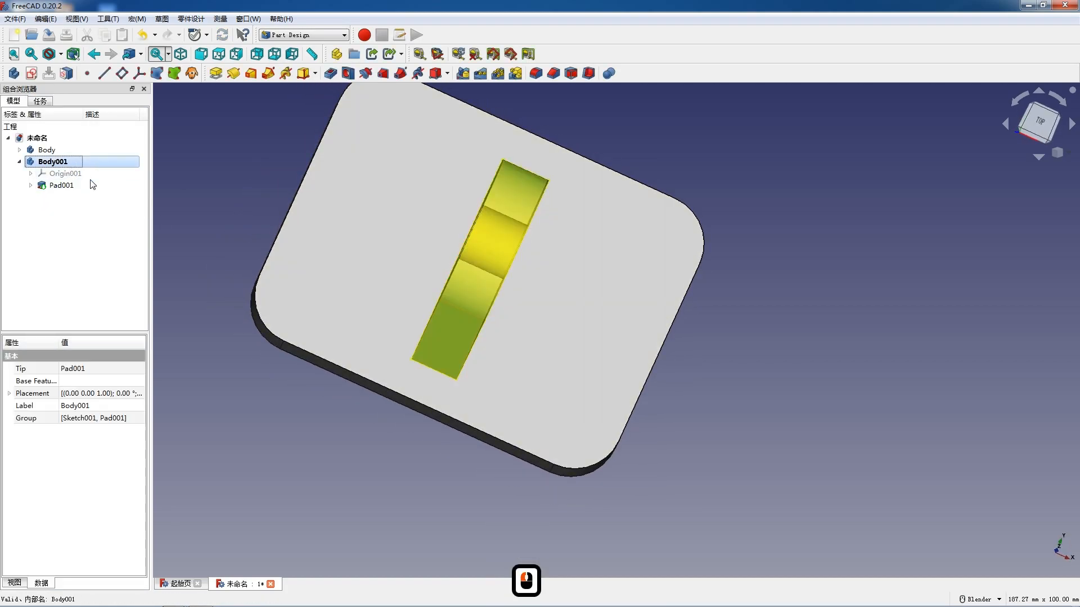
pyautogui.click(140, 397)
pyautogui.click(140, 395)
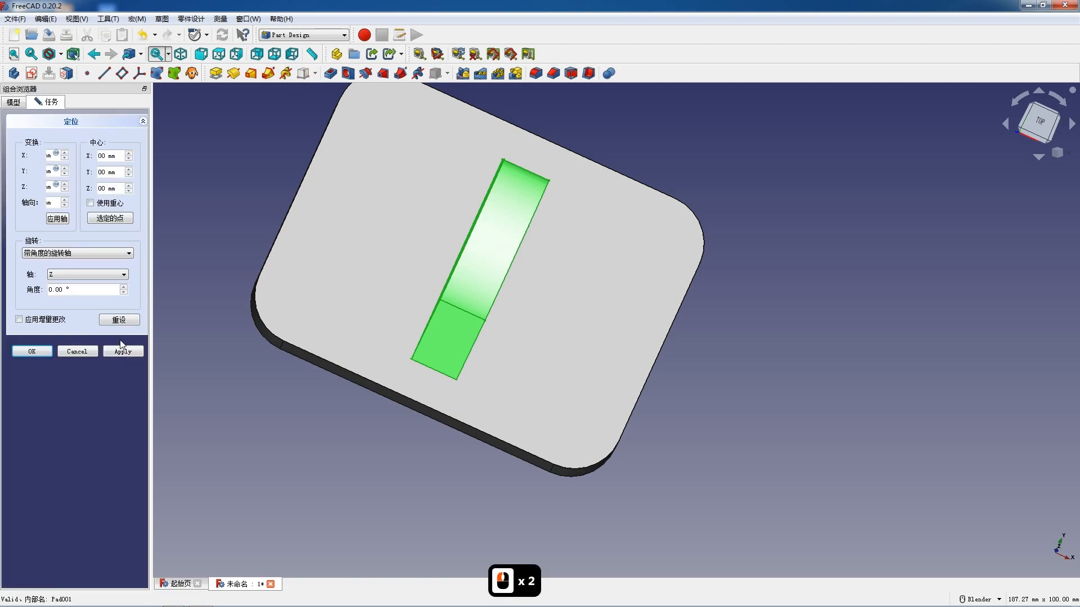
pyautogui.click(93, 275)
pyautogui.click(90, 290)
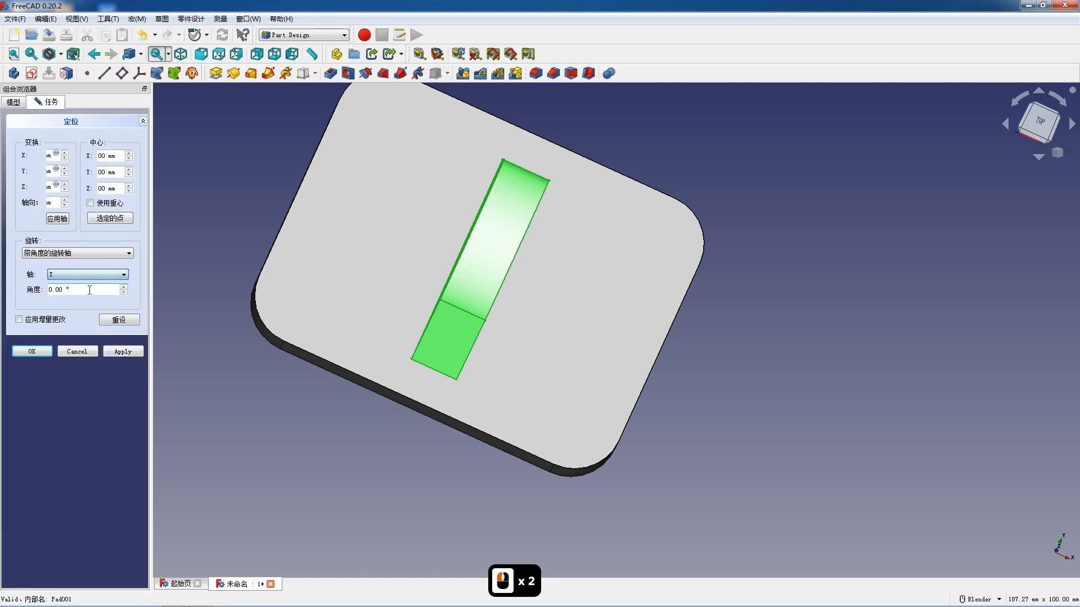
pyautogui.click(124, 287)
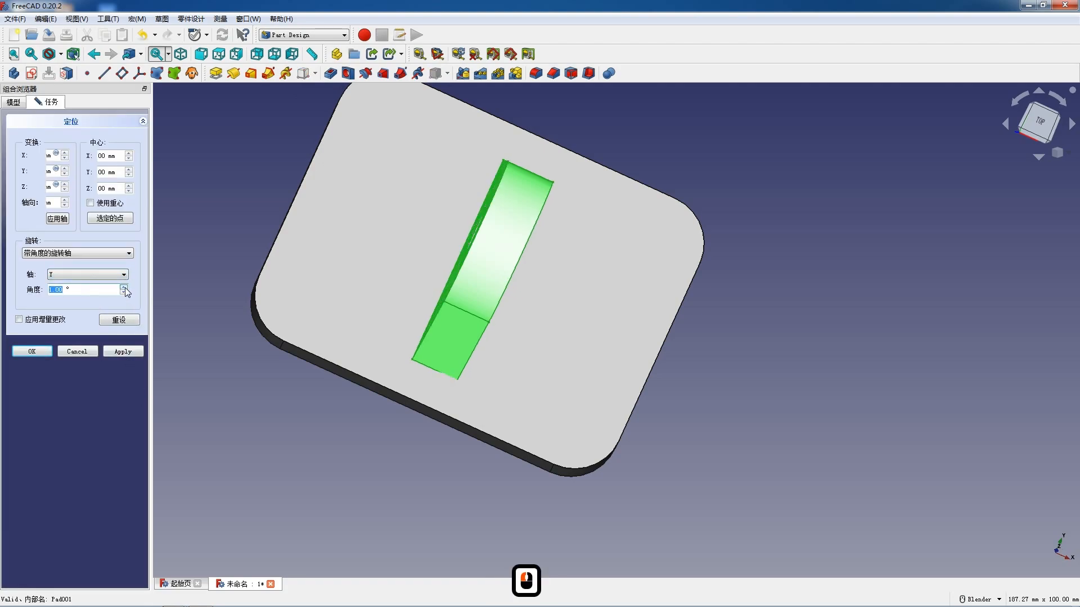
pyautogui.click(124, 292)
pyautogui.click(124, 293)
pyautogui.click(123, 293)
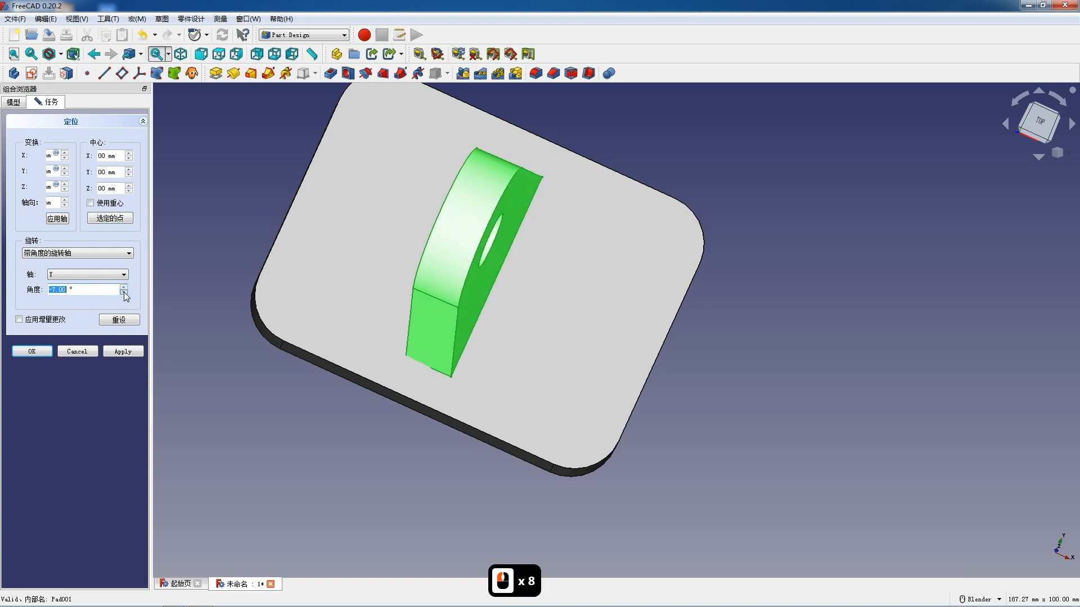
pyautogui.click(123, 293)
pyautogui.click(124, 292)
pyautogui.click(123, 292)
pyautogui.click(124, 293)
pyautogui.click(124, 292)
pyautogui.click(124, 292)
pyautogui.click(124, 292)
pyautogui.click(123, 292)
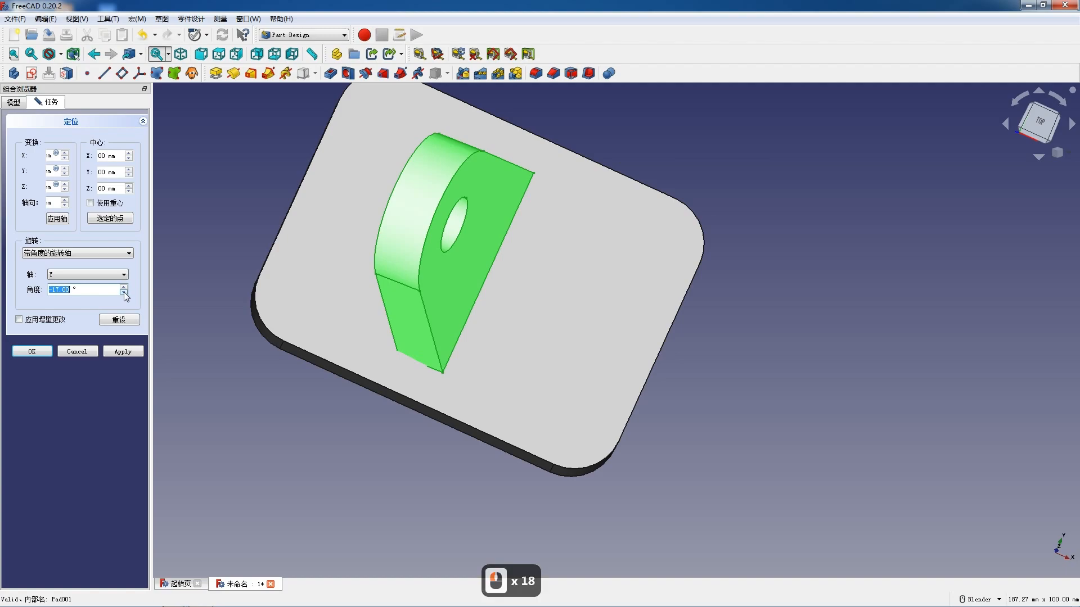
pyautogui.click(123, 287)
pyautogui.click(124, 287)
# - Lower the lug body slightly along the Z axis and check how its foot meets the base plate
pyautogui.moveTo(388, 464); pyautogui.dragTo(438, 407, button='middle')
pyautogui.scroll(-3, 615, 439)
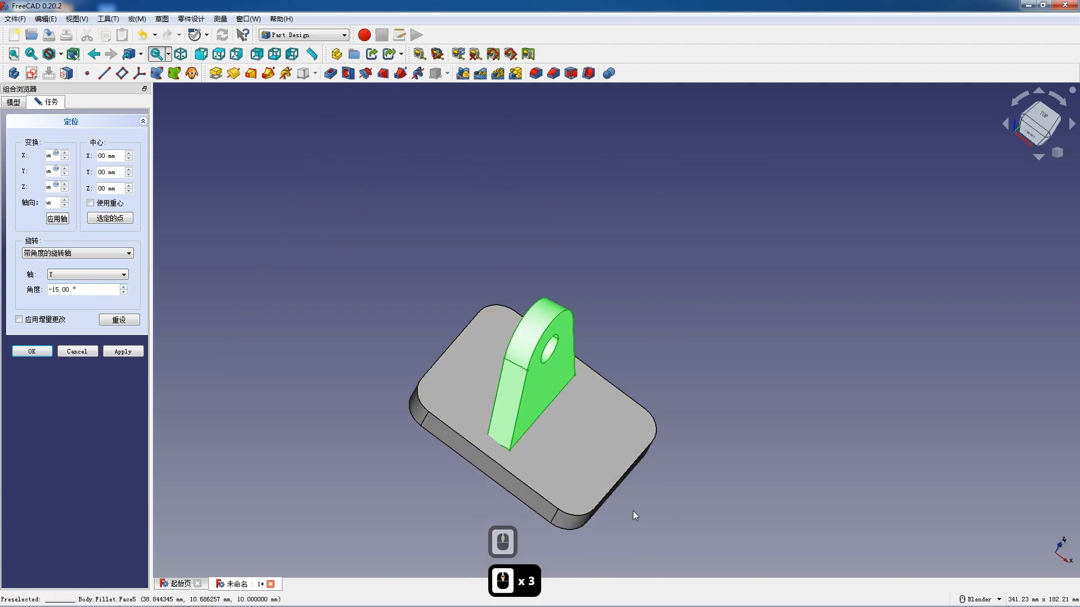
pyautogui.scroll(-3, 659, 392)
pyautogui.scroll(5, 636, 464)
pyautogui.moveTo(559, 354); pyautogui.dragTo(458, 228, button='middle')
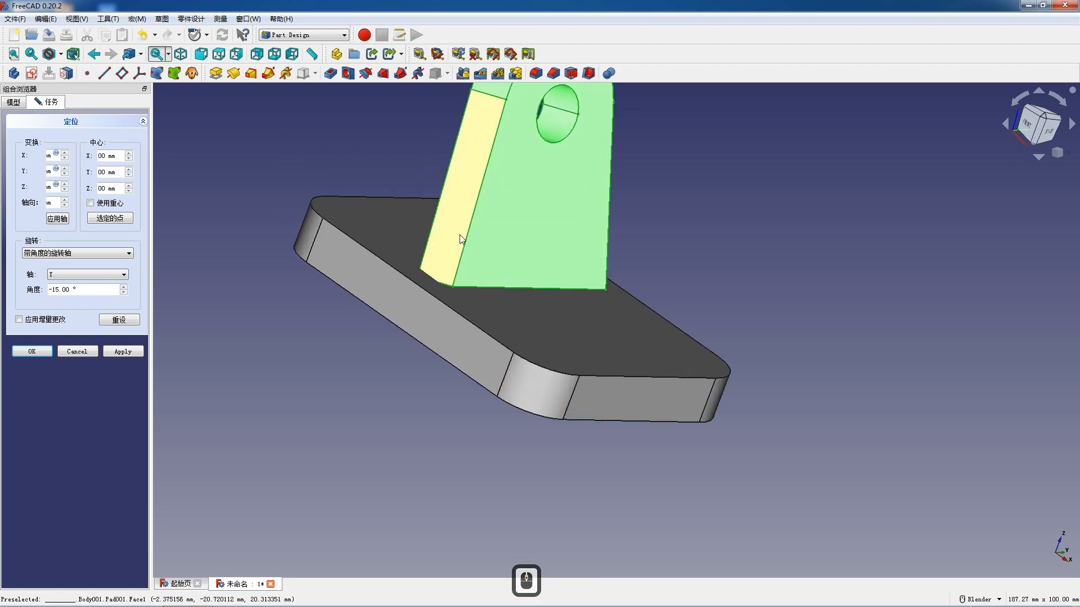
pyautogui.scroll(2, 444, 248)
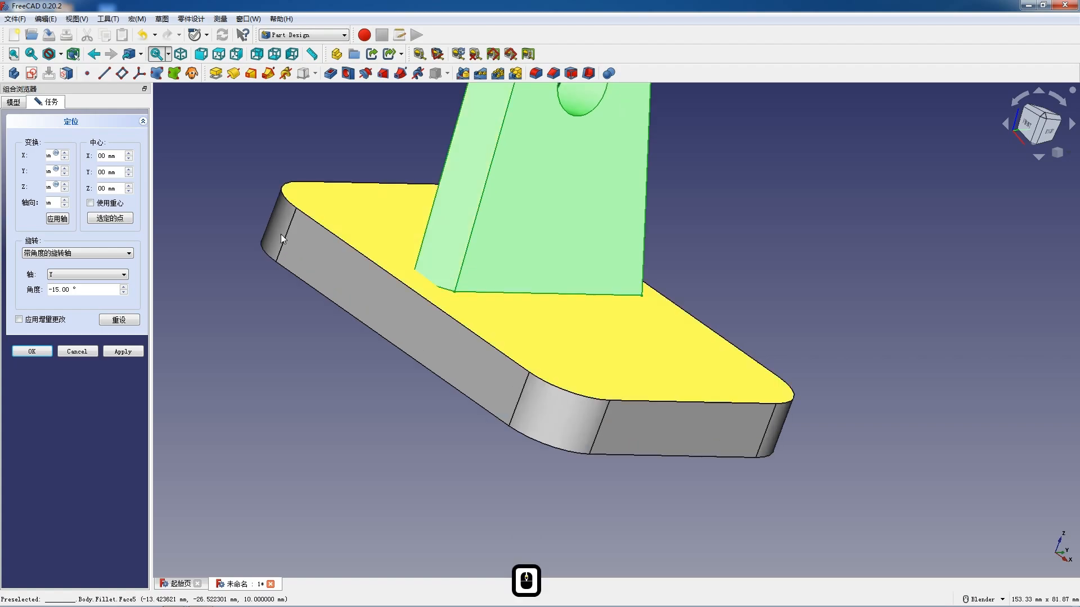
pyautogui.click(65, 190)
pyautogui.moveTo(441, 330); pyautogui.dragTo(541, 358, button='middle')
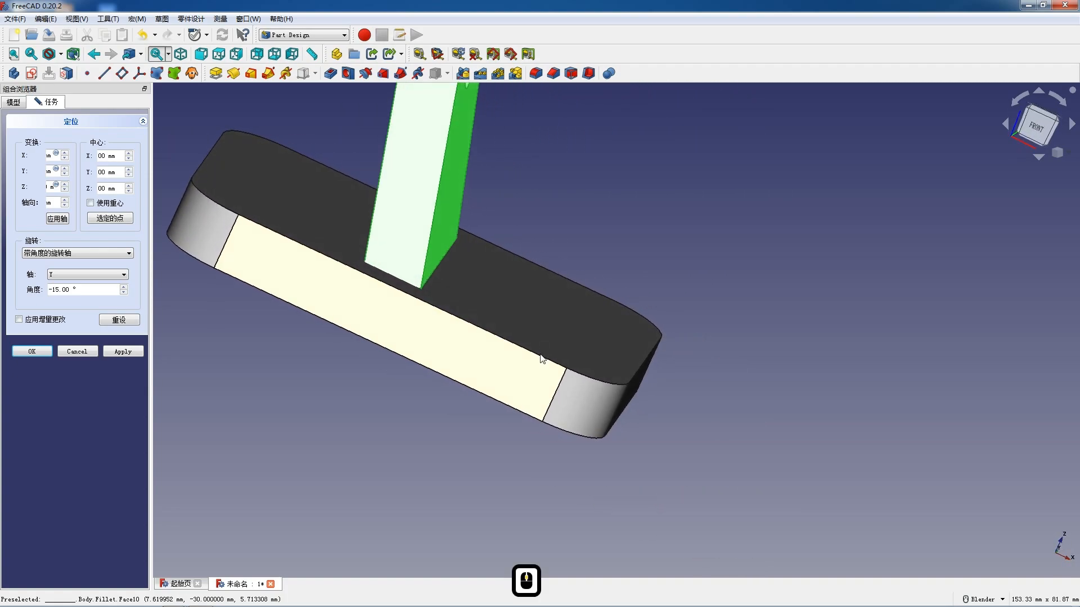
pyautogui.scroll(-1, 411, 348)
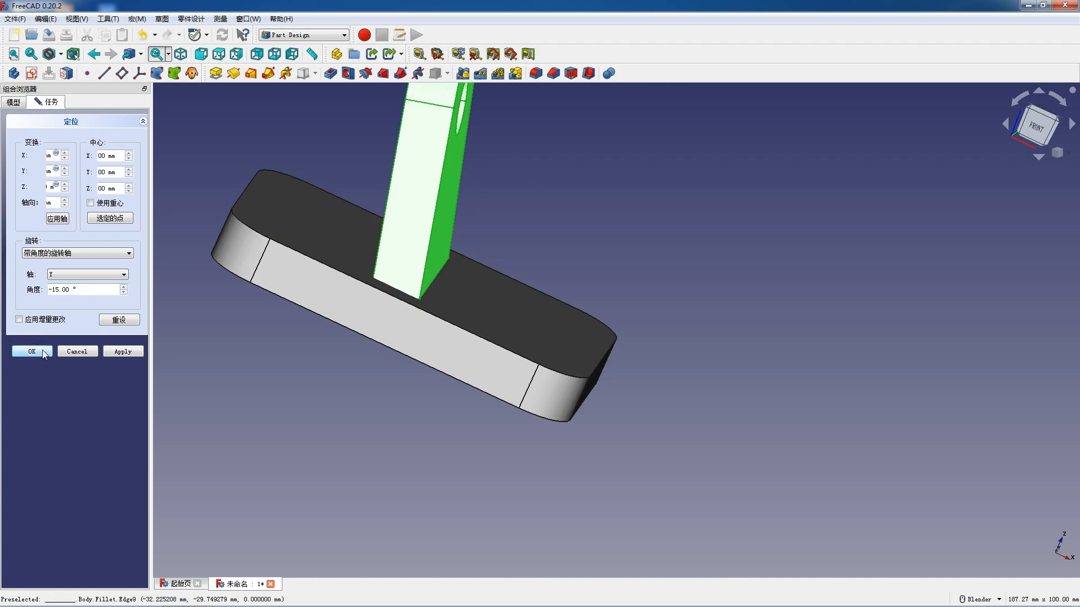
# - Switch incremental placement changes on and back off, keep the Y rotation axis and accept the lug's placement
pyautogui.click(19, 319)
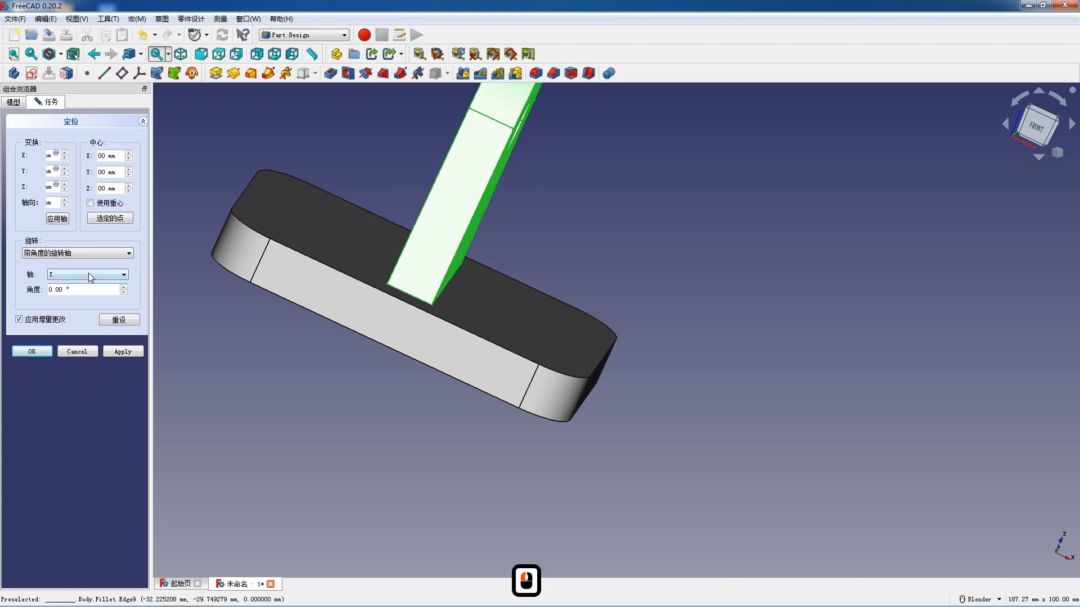
pyautogui.scroll(-2, 212, 299)
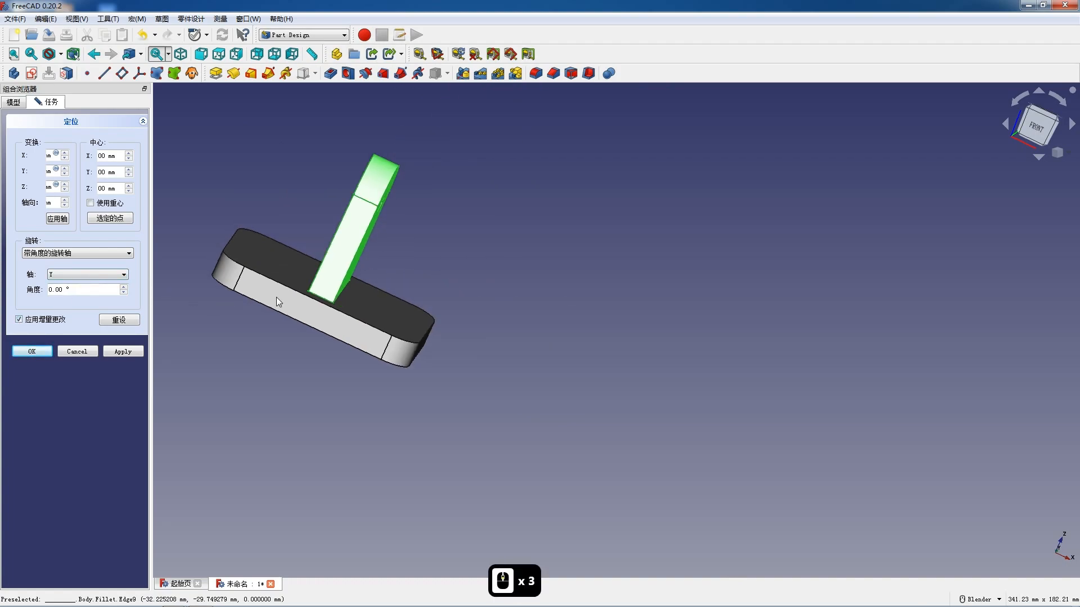
pyautogui.click(19, 320)
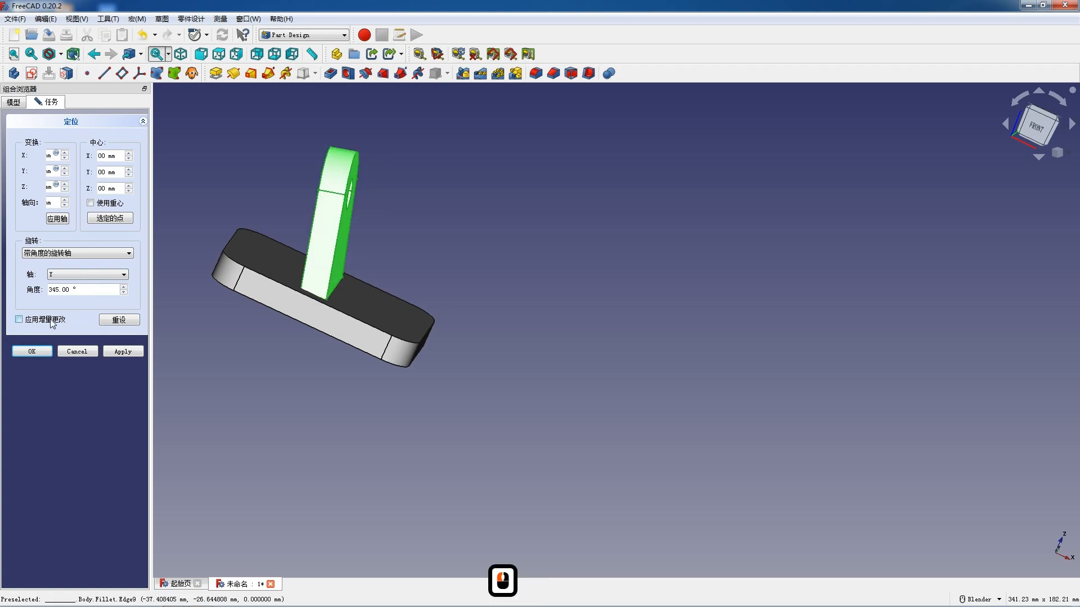
pyautogui.click(116, 276)
pyautogui.click(118, 279)
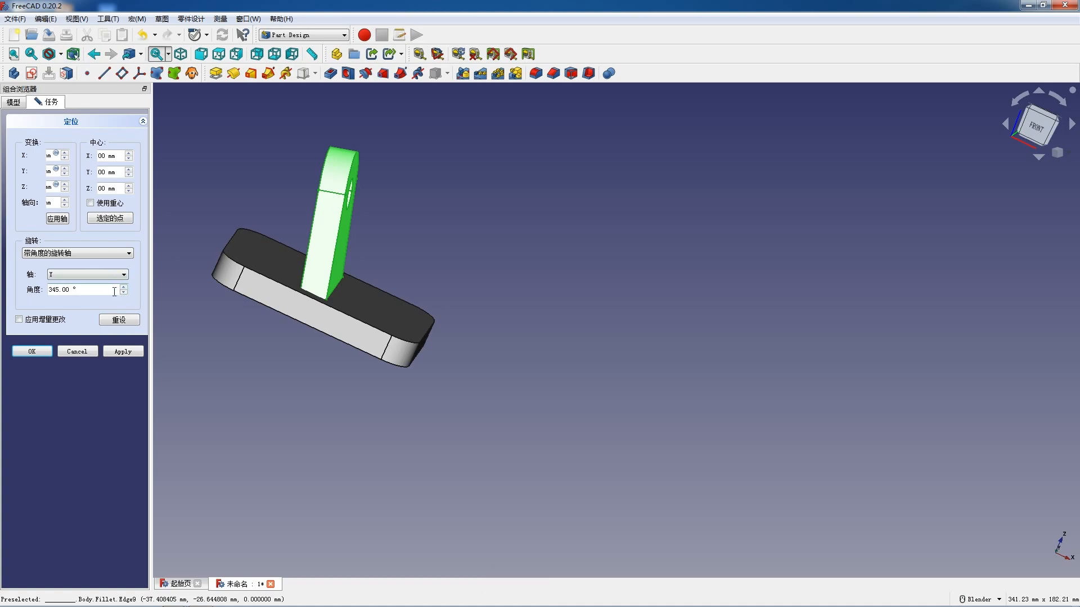
pyautogui.click(42, 349)
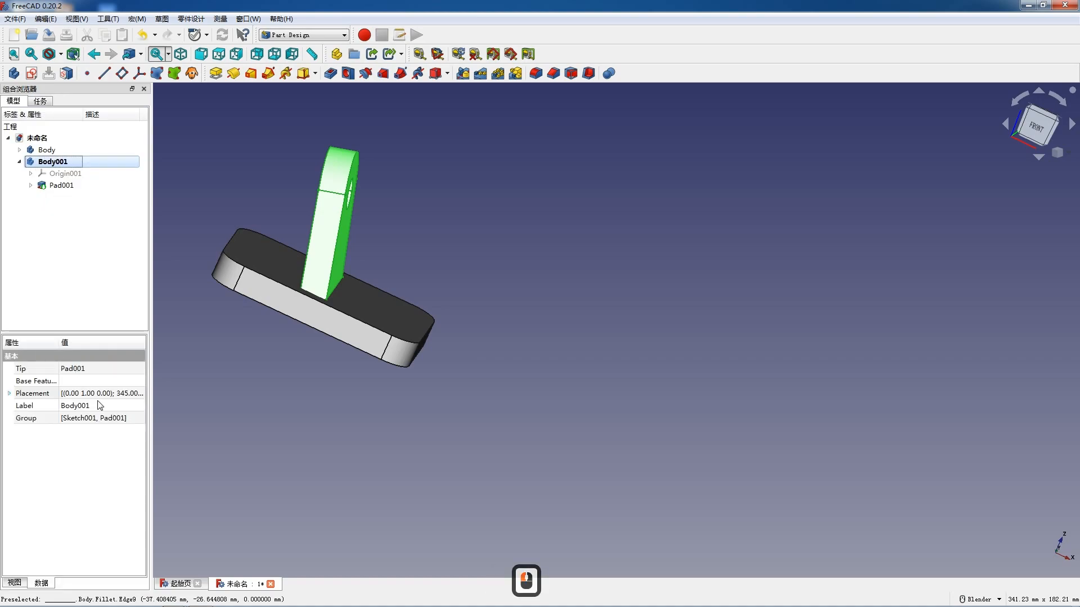
# - Reopen the lug body's placement, rotate it -50° about the Z axis with incremental changes enabled, view it from above and accept
pyautogui.doubleClick(141, 394)
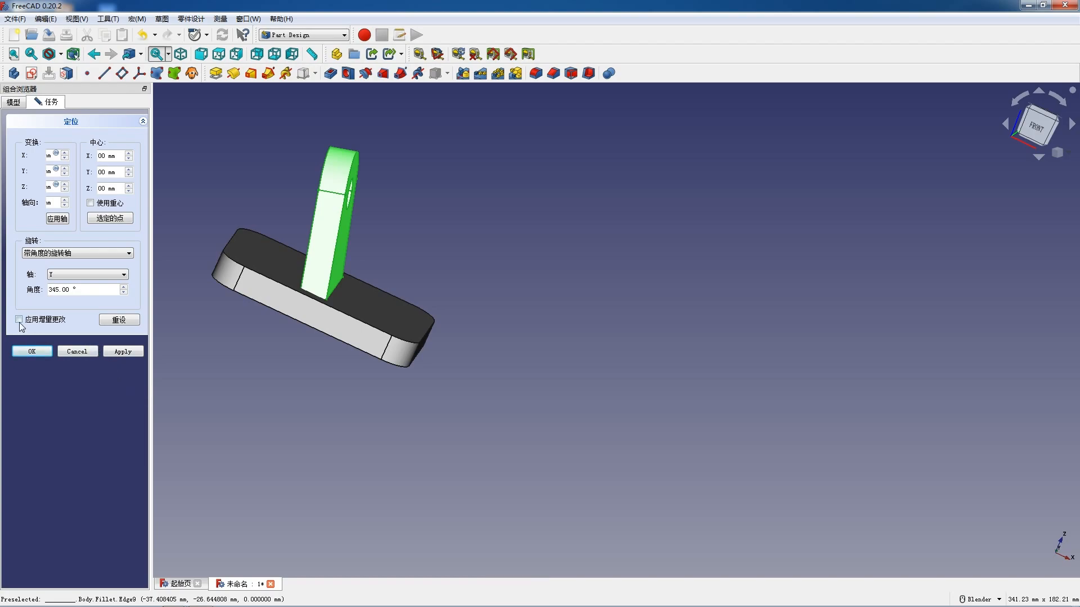
pyautogui.click(102, 275)
pyautogui.click(96, 295)
pyautogui.click(123, 287)
pyautogui.click(123, 292)
pyautogui.doubleClick(123, 292)
pyautogui.tripleClick(123, 292)
pyautogui.tripleClick(124, 292)
pyautogui.doubleClick(123, 292)
pyautogui.doubleClick(123, 292)
pyautogui.tripleClick(123, 293)
pyautogui.tripleClick(123, 293)
pyautogui.doubleClick(123, 293)
pyautogui.tripleClick(123, 293)
pyautogui.tripleClick(123, 292)
pyautogui.tripleClick(123, 293)
pyautogui.doubleClick(124, 293)
pyautogui.doubleClick(124, 292)
pyautogui.tripleClick(123, 293)
pyautogui.doubleClick(123, 293)
pyautogui.doubleClick(123, 292)
pyautogui.doubleClick(123, 292)
pyautogui.doubleClick(123, 292)
pyautogui.doubleClick(123, 292)
pyautogui.doubleClick(123, 292)
pyautogui.click(123, 292)
pyautogui.click(123, 292)
pyautogui.moveTo(265, 329); pyautogui.dragTo(285, 375, button='middle')
pyautogui.scroll(-4, 375, 310)
pyautogui.scroll(3, 331, 198)
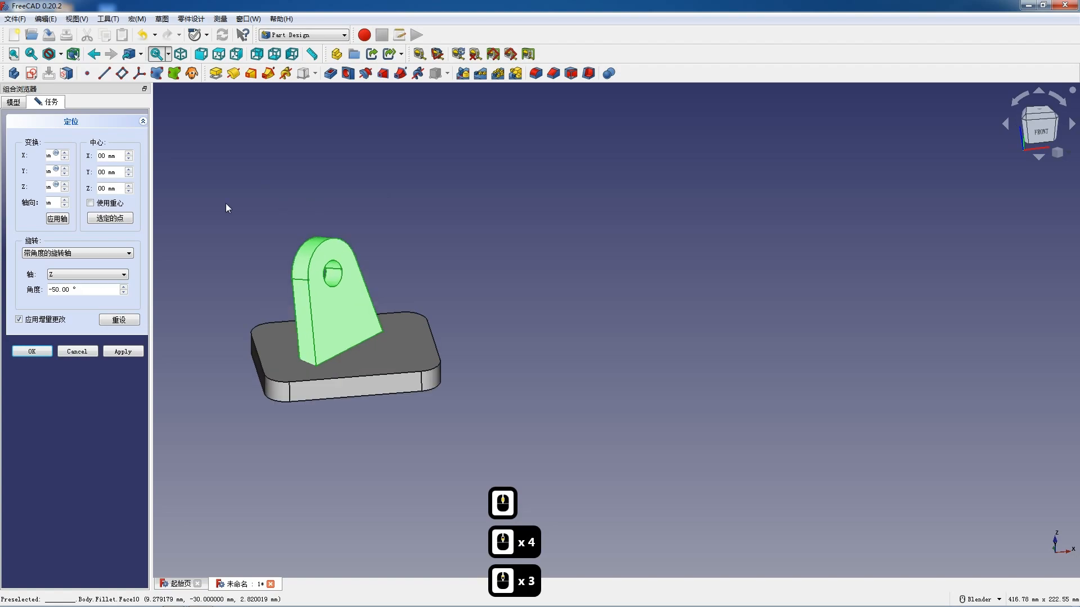
pyautogui.doubleClick(219, 53)
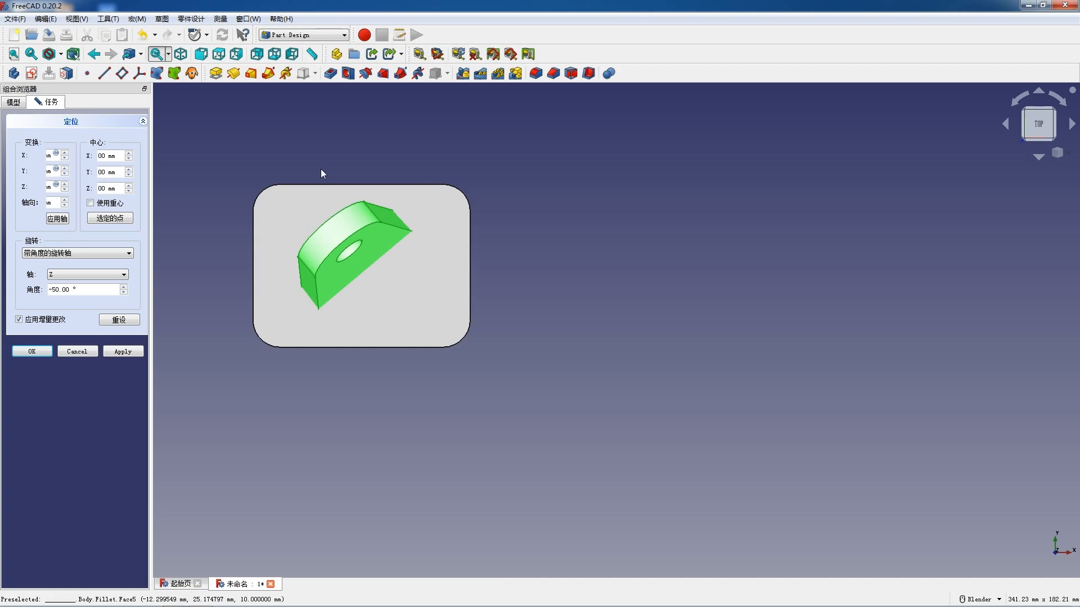
pyautogui.click(38, 350)
pyautogui.click(316, 137)
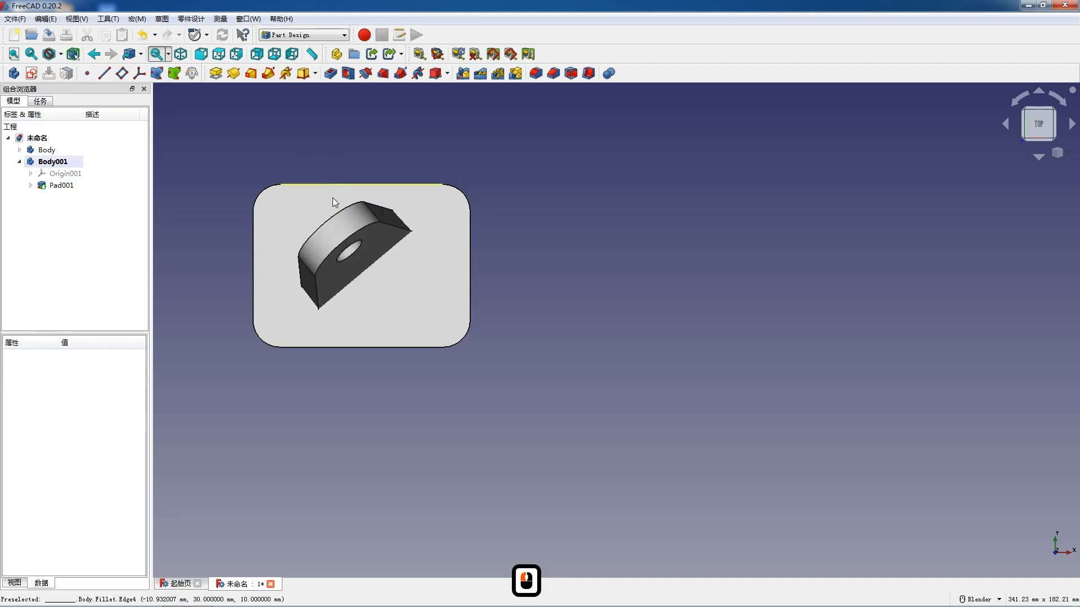
# - Select the lug and base plate bodies and fuse them with the Part workbench's union
pyautogui.click(62, 163)
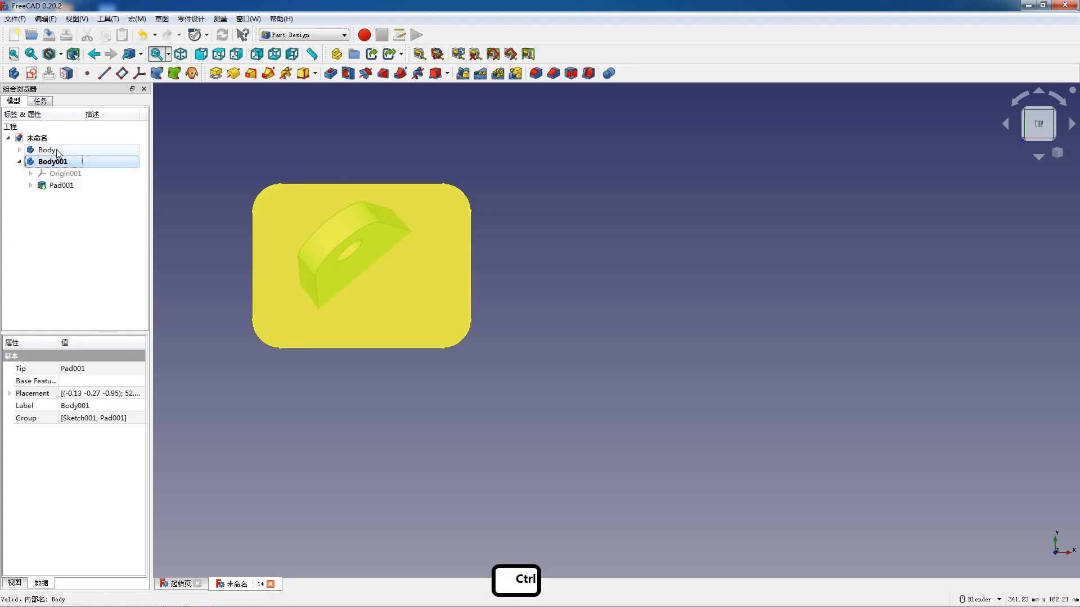
pyautogui.keyDown('ctrl'); pyautogui.click(70, 153); pyautogui.keyUp('ctrl')
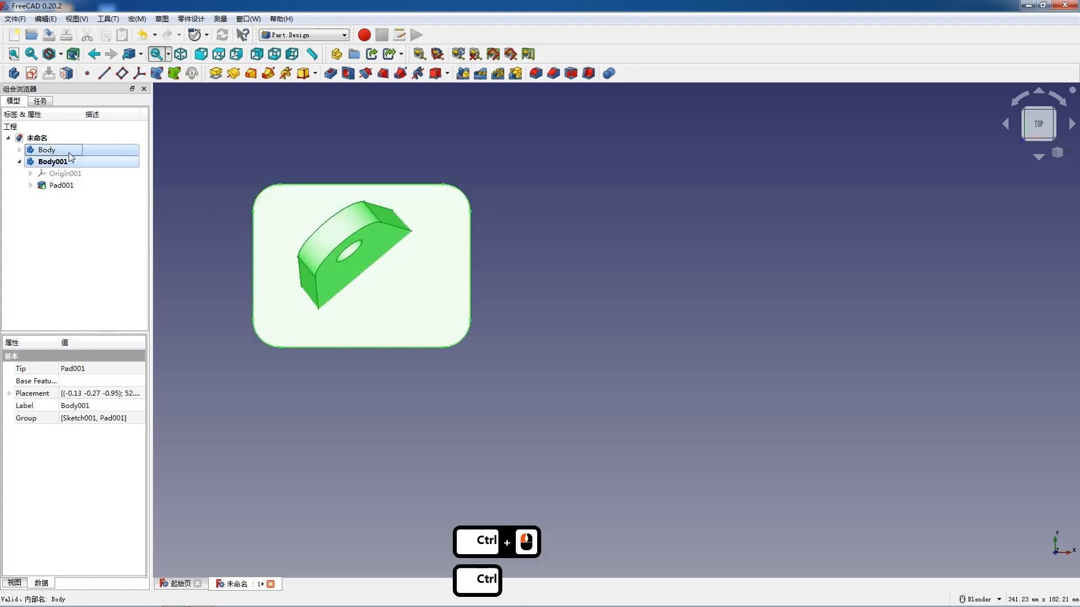
pyautogui.click(303, 35)
pyautogui.click(494, 73)
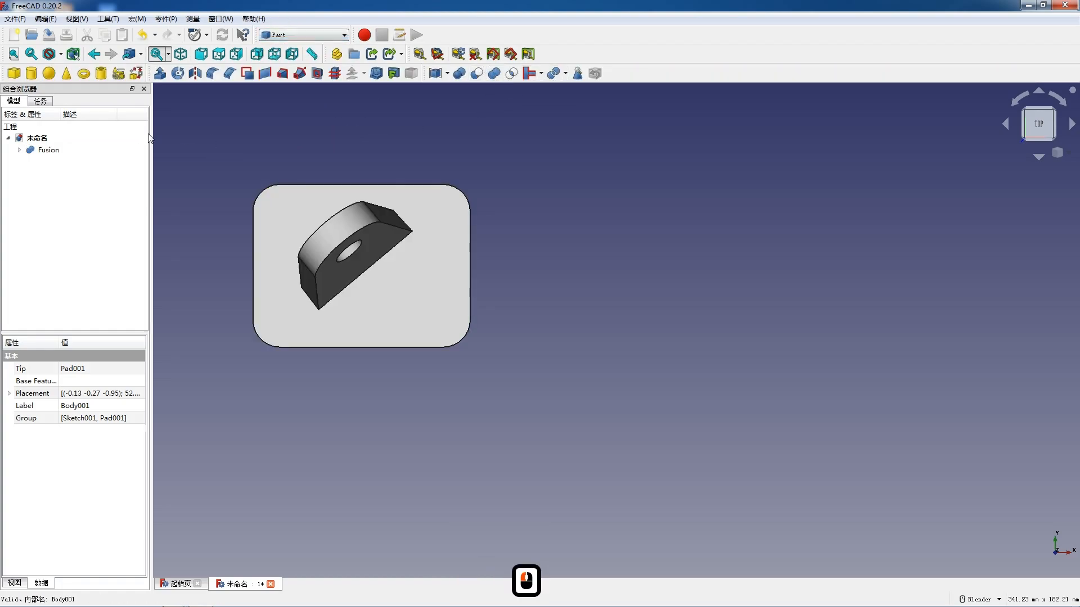
# - Switch to the TechDraw workbench and insert a drawing page from the custom channel template with the title block
pyautogui.click(49, 150)
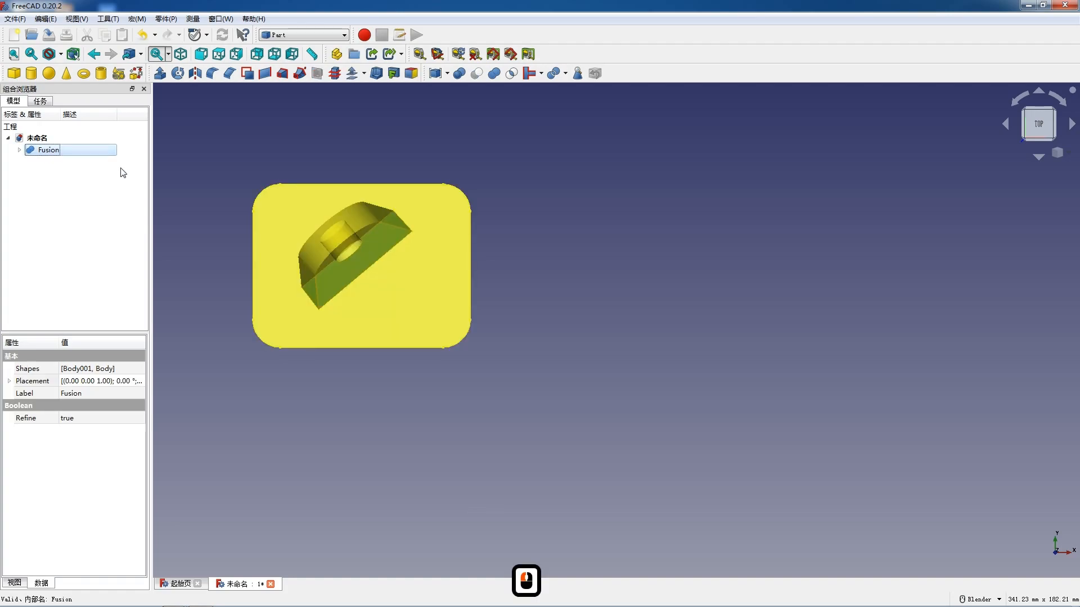
pyautogui.click(312, 35)
pyautogui.click(296, 225)
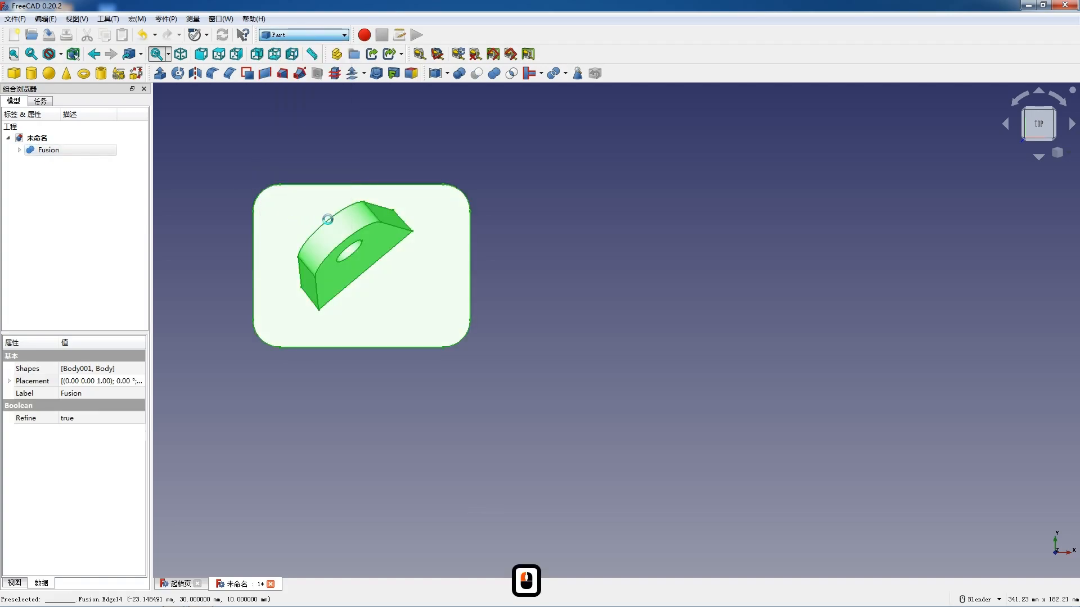
pyautogui.click(632, 54)
pyautogui.doubleClick(312, 194)
pyautogui.doubleClick(327, 170)
pyautogui.doubleClick(327, 193)
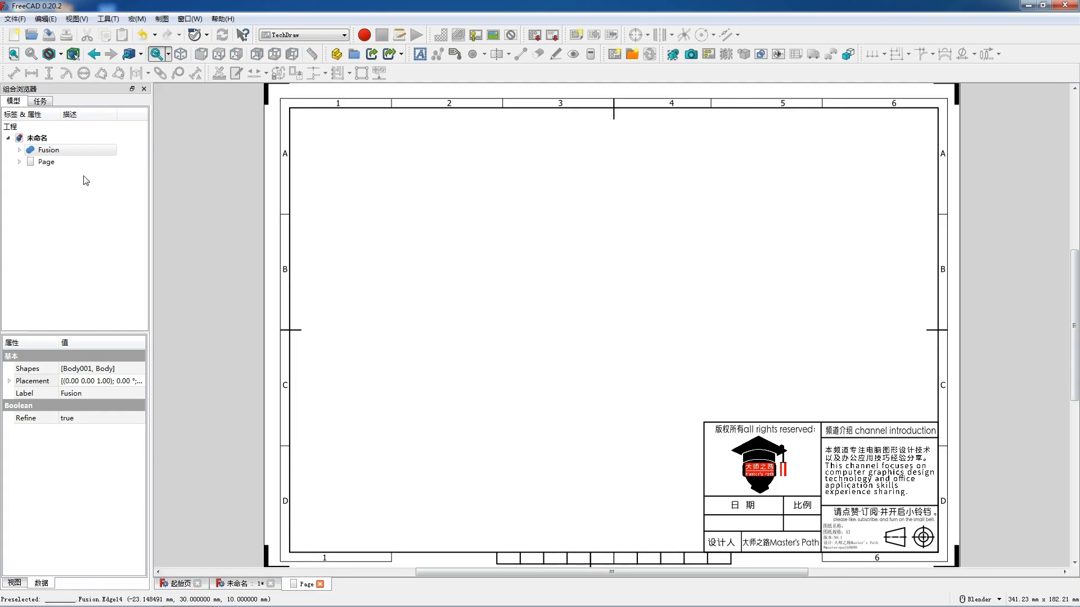
pyautogui.click(49, 149)
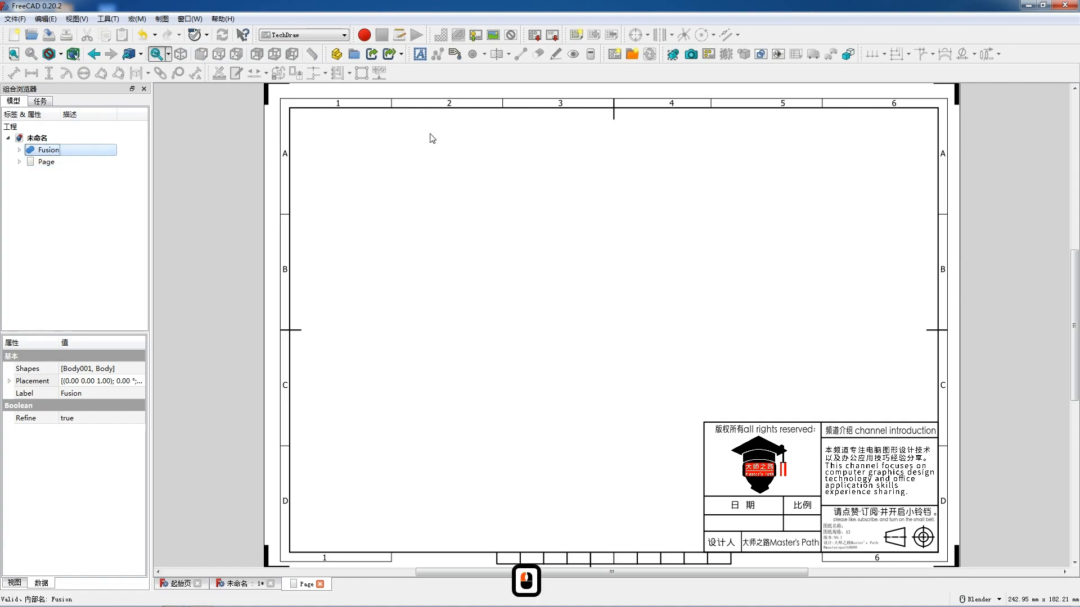
pyautogui.click(671, 59)
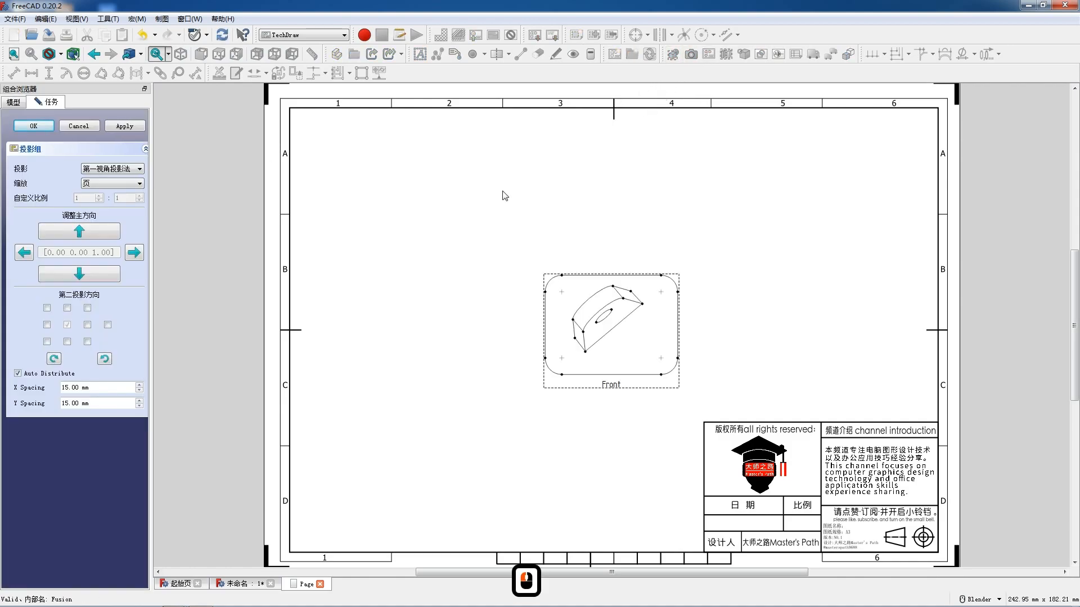
pyautogui.moveTo(613, 386); pyautogui.dragTo(467, 301)
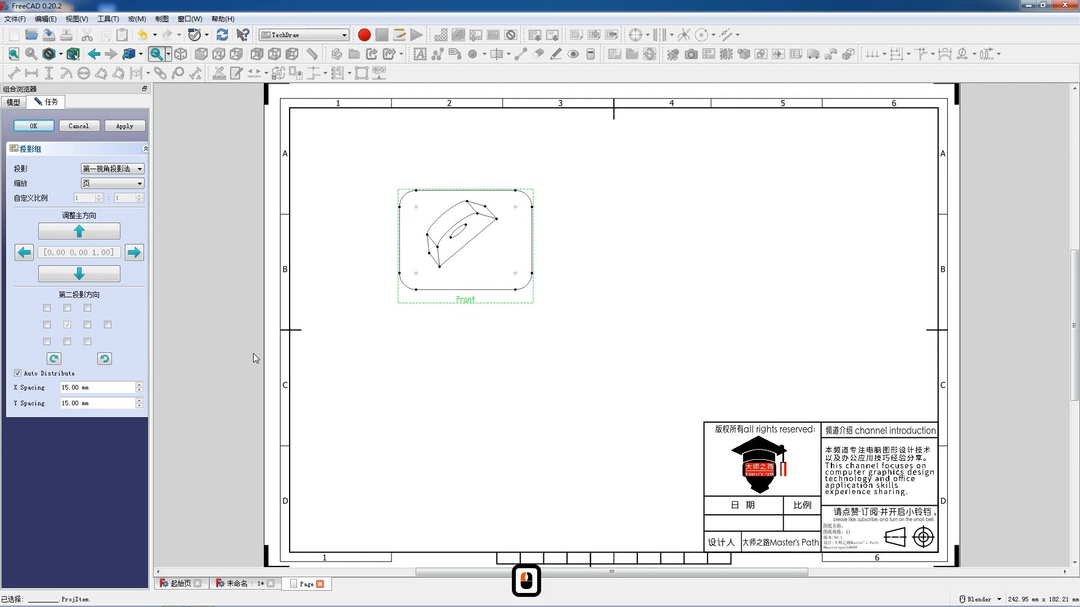
pyautogui.click(68, 342)
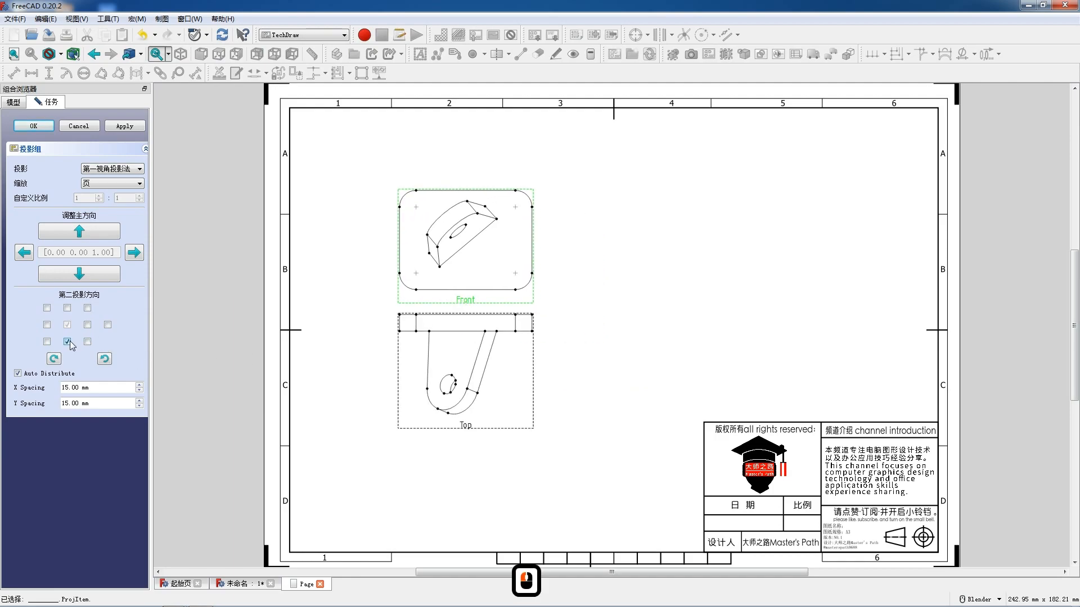
pyautogui.click(68, 342)
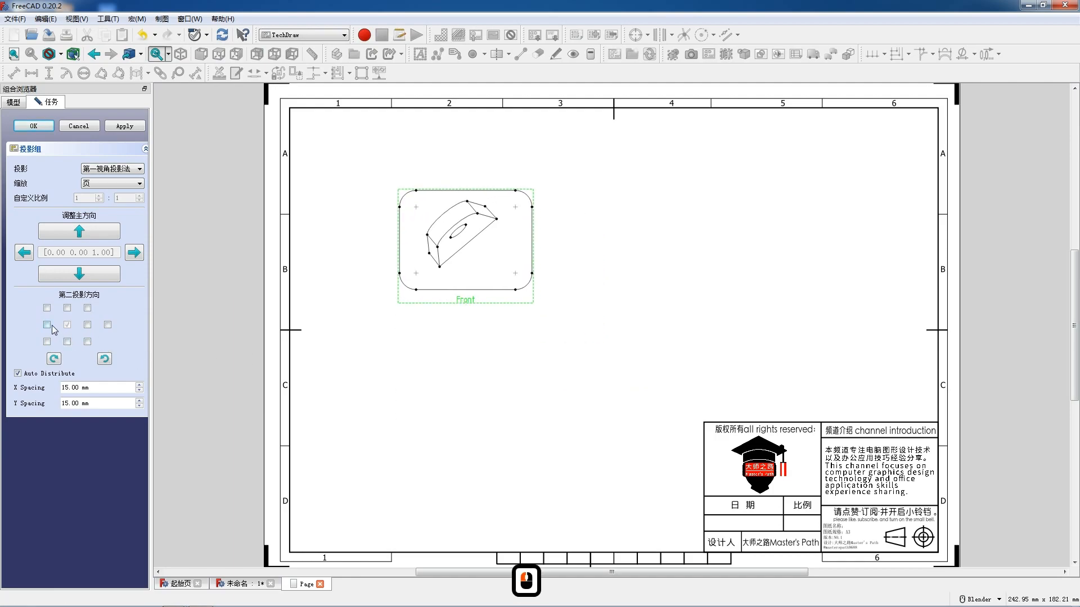
pyautogui.click(48, 325)
pyautogui.click(48, 325)
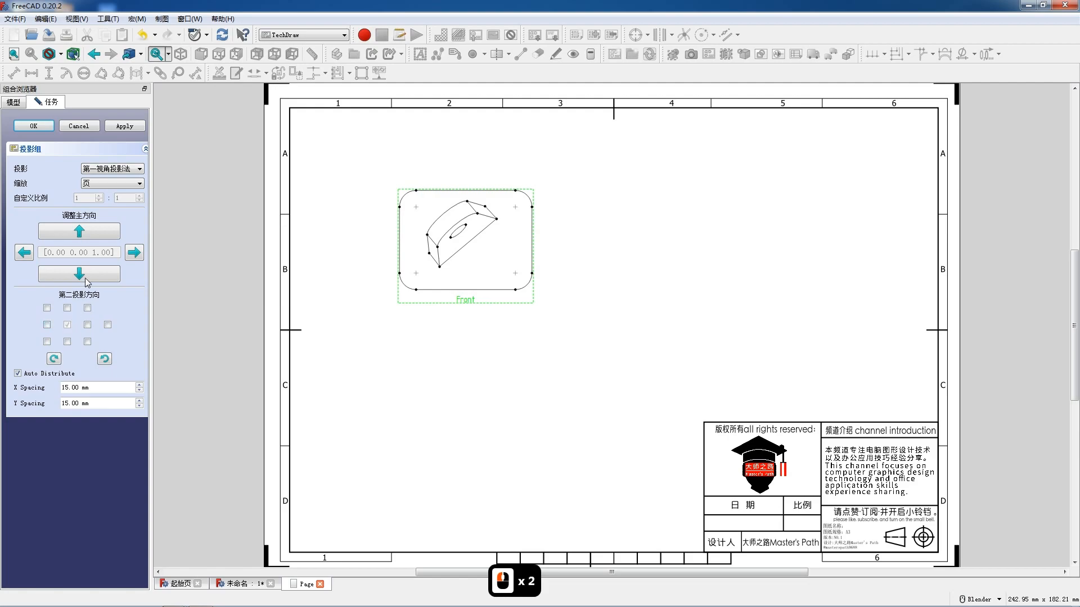
pyautogui.click(83, 128)
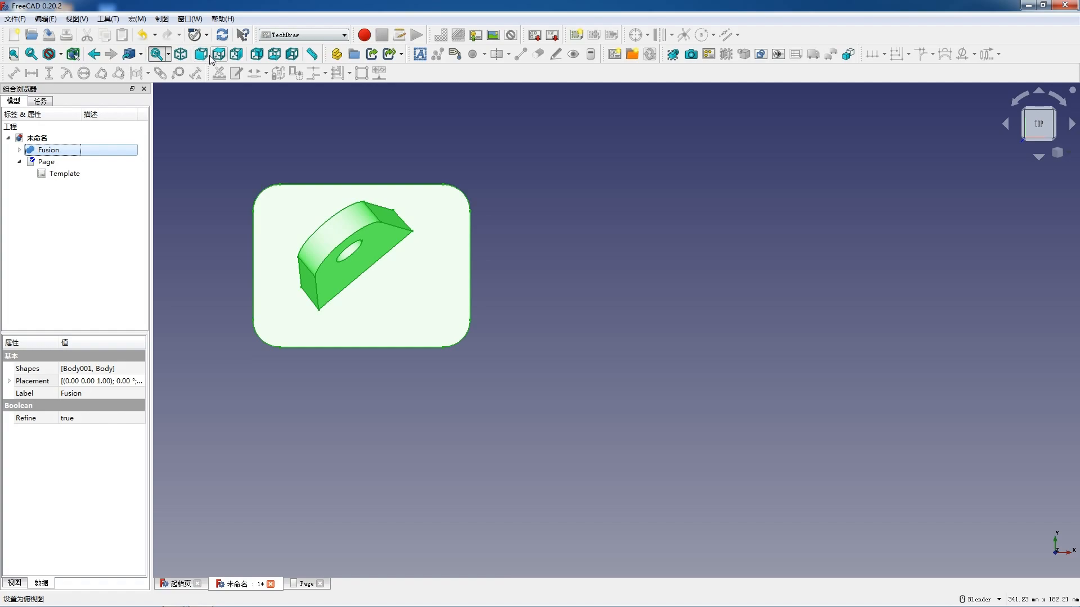
# - Set the model to the front view, insert a projection group of the fused bracket from that direction and display the drawing page
pyautogui.click(206, 56)
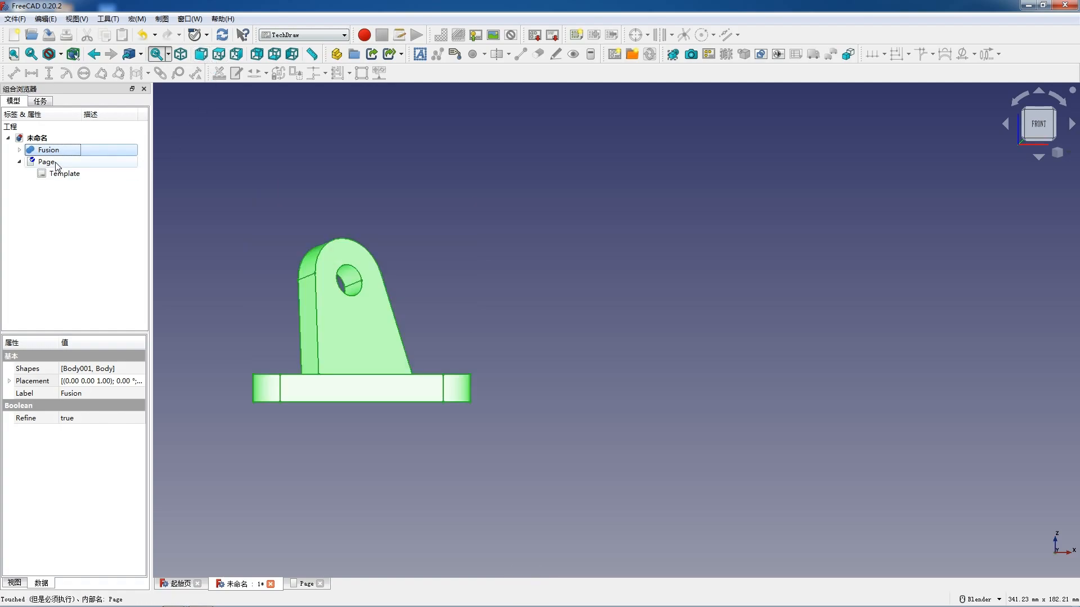
pyautogui.click(707, 55)
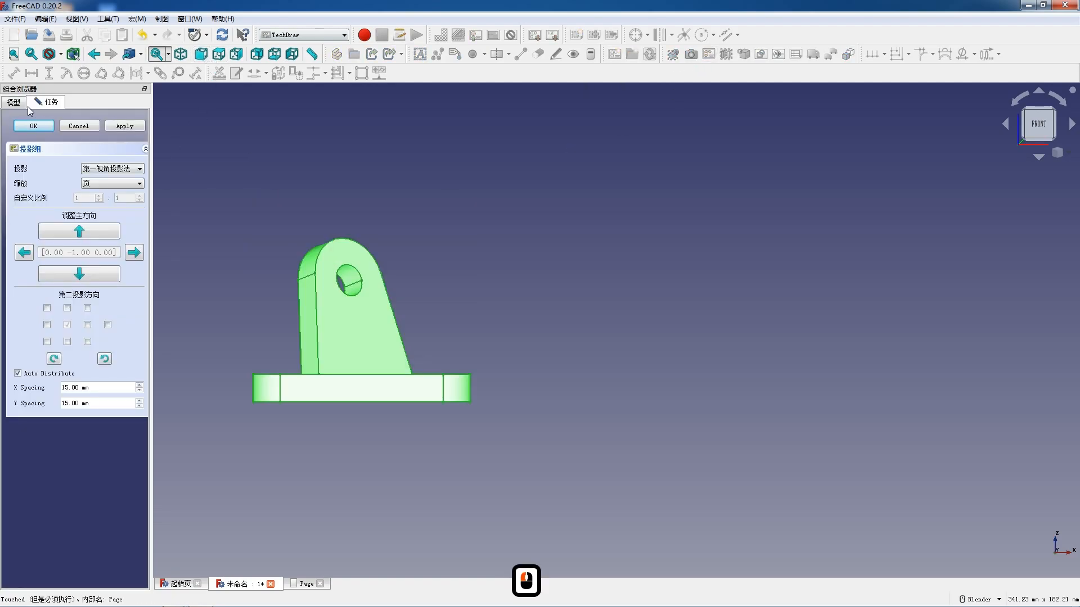
pyautogui.click(33, 126)
pyautogui.doubleClick(46, 163)
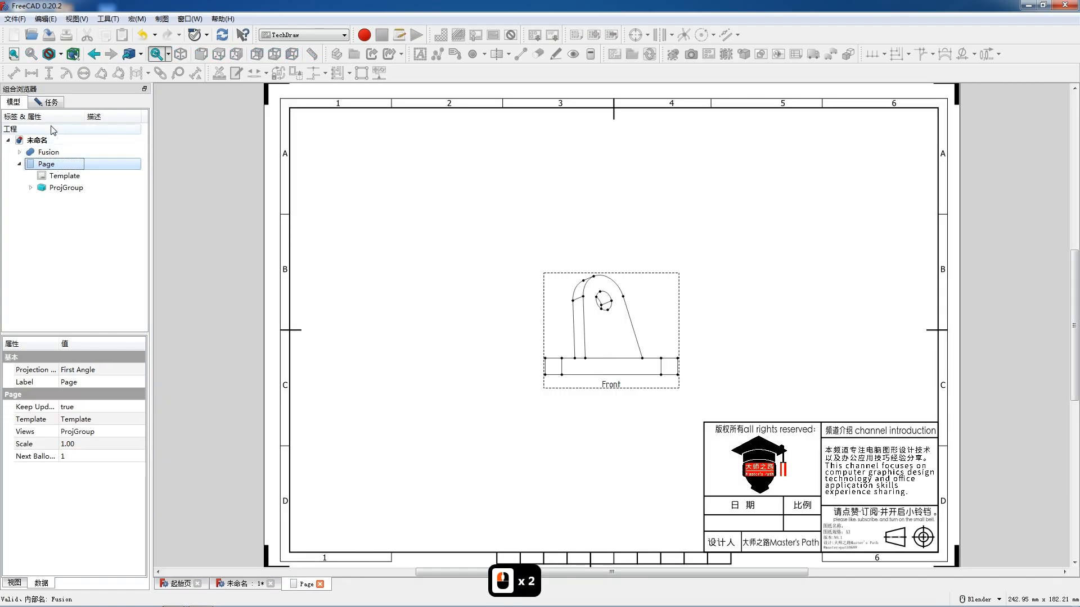
# - Add the Top and FrontTopRight projections to the bracket's projection group, move the group up the sheet and accept
pyautogui.click(46, 103)
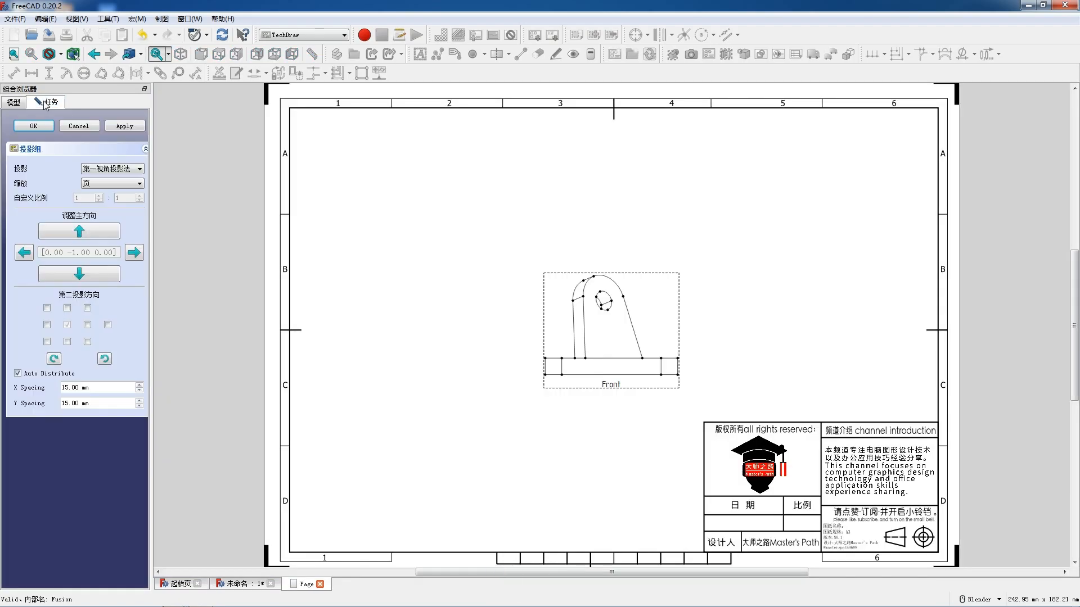
pyautogui.click(67, 342)
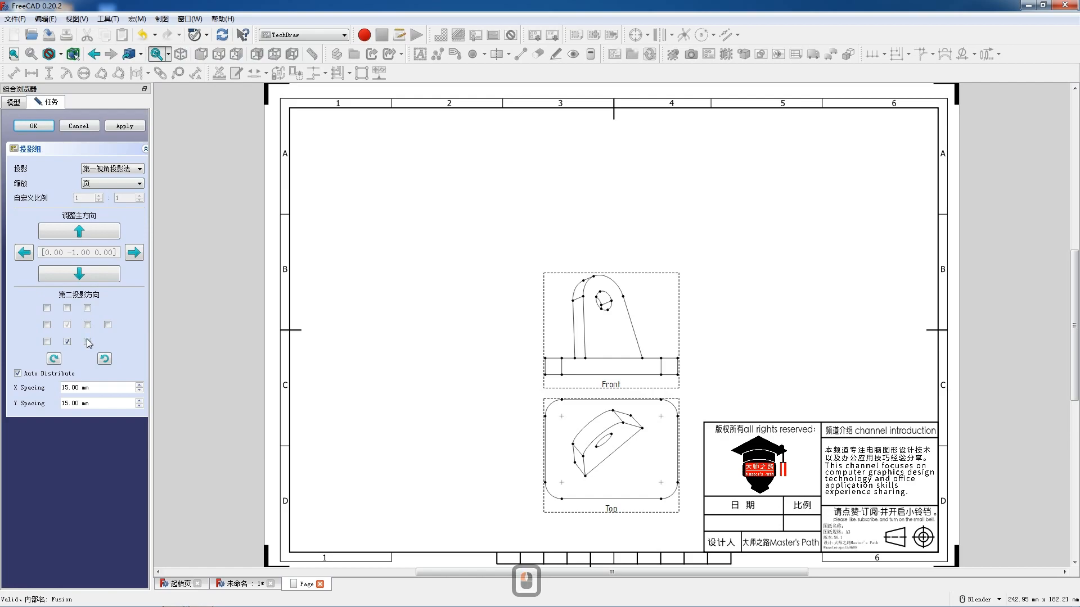
pyautogui.click(87, 342)
pyautogui.click(88, 342)
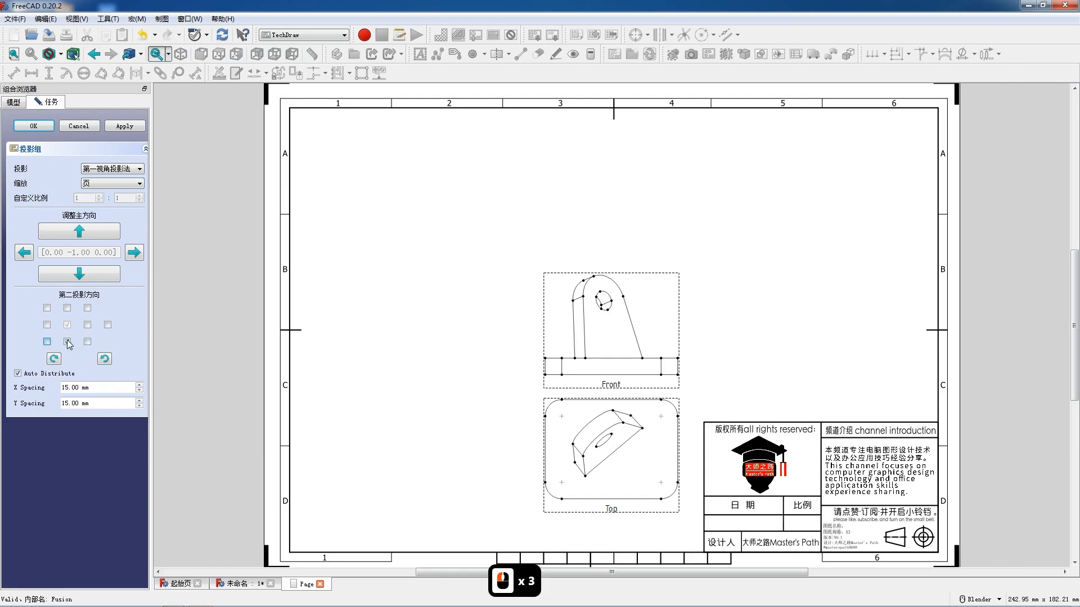
pyautogui.click(47, 342)
pyautogui.scroll(-3, 388, 303)
pyautogui.moveTo(564, 335); pyautogui.dragTo(559, 263)
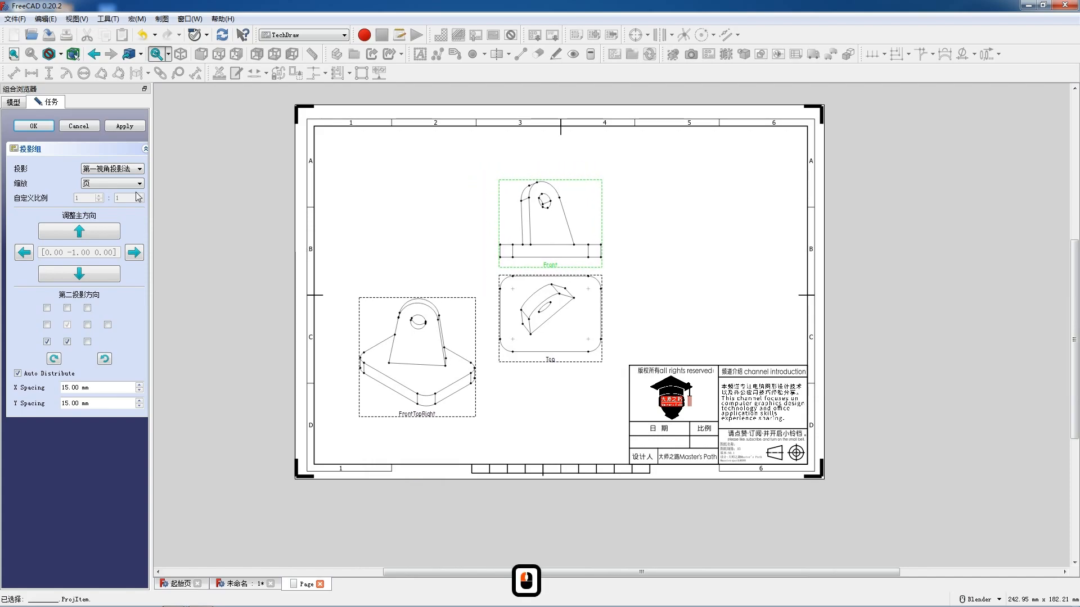
pyautogui.click(33, 126)
# - Move the front and top views to the left half of the sheet and place the FrontTopRight view above the title block
pyautogui.scroll(1, 529, 264)
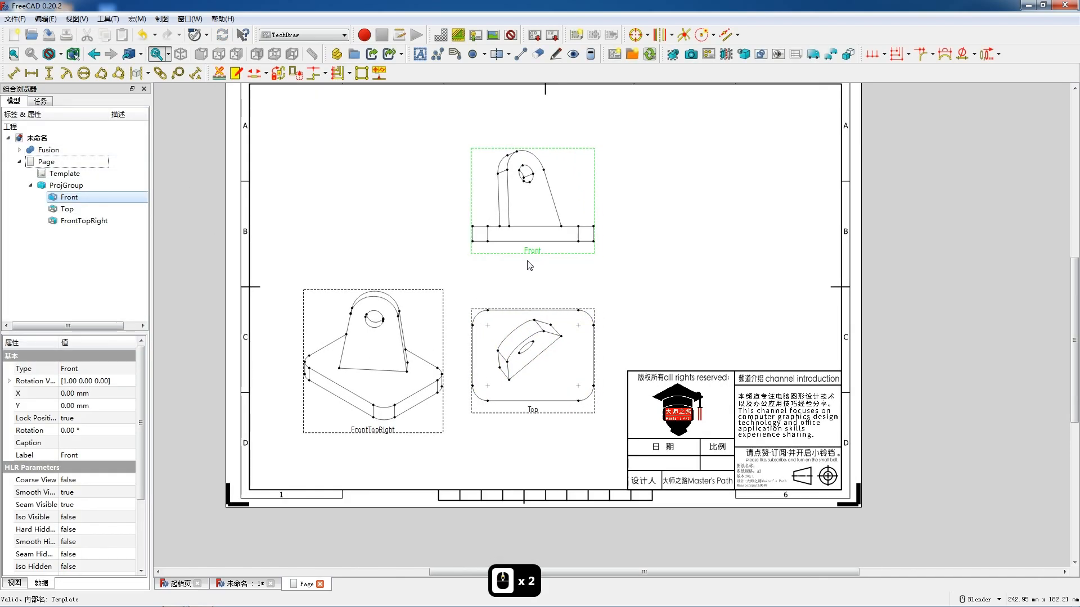
pyautogui.moveTo(534, 257); pyautogui.dragTo(418, 240)
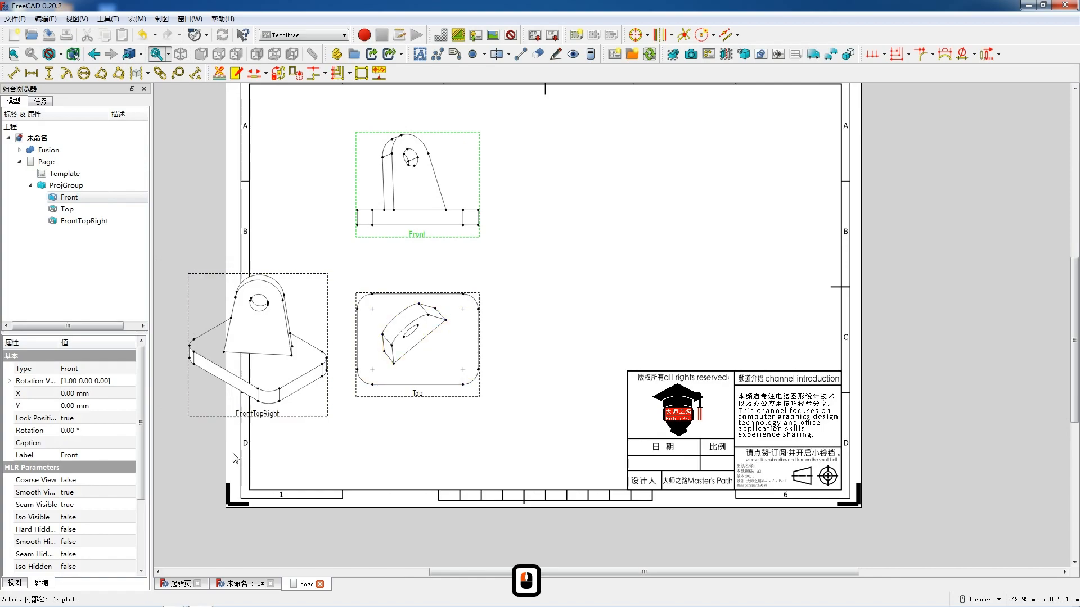
pyautogui.moveTo(270, 420); pyautogui.dragTo(718, 316)
pyautogui.scroll(-3, 612, 376)
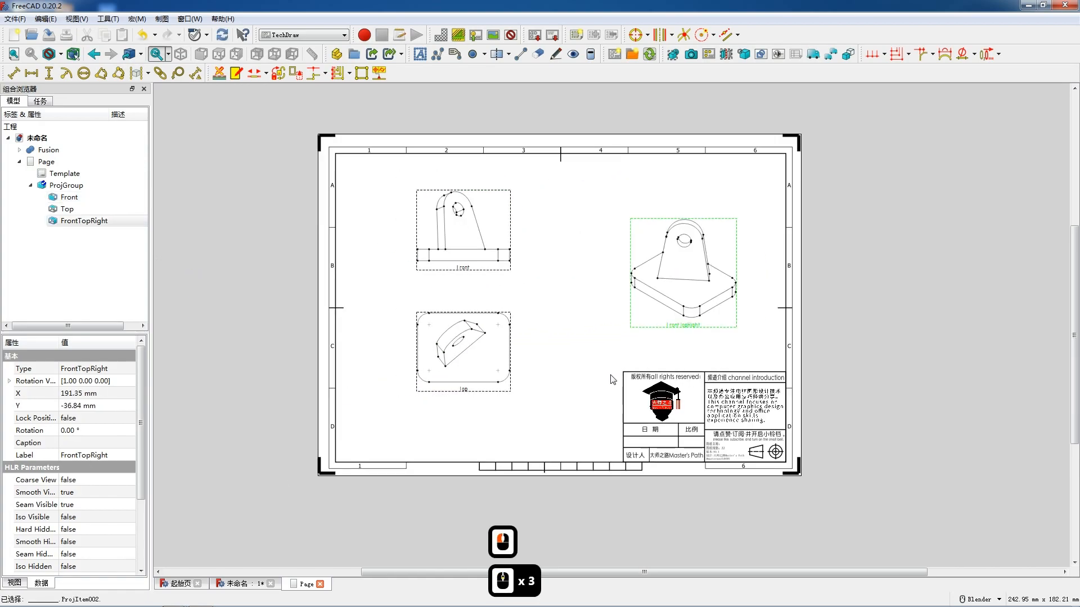
pyautogui.moveTo(463, 268); pyautogui.dragTo(442, 270)
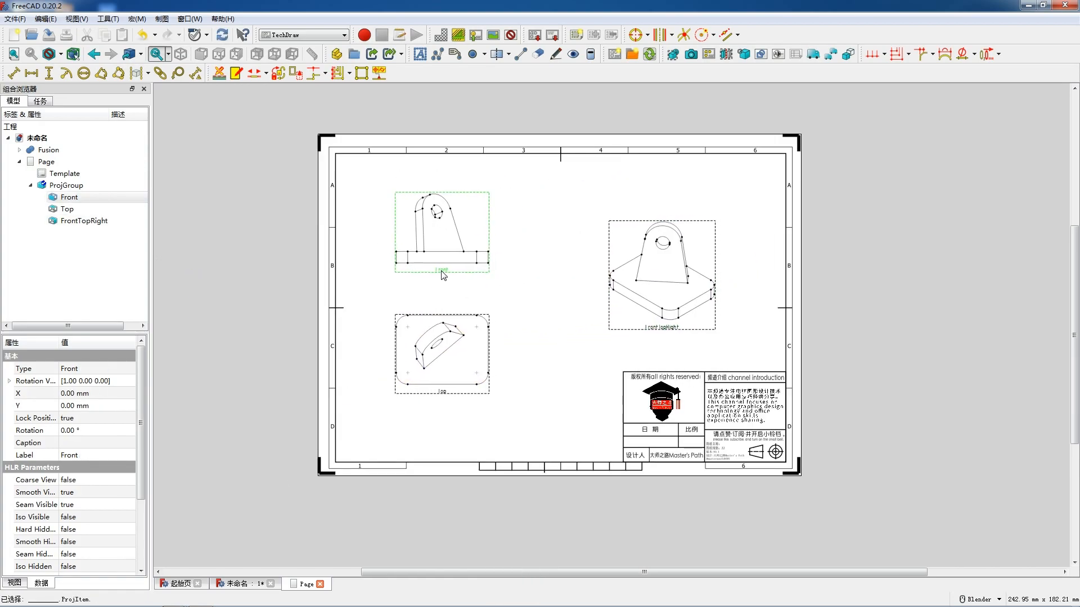
pyautogui.moveTo(664, 330); pyautogui.dragTo(706, 331)
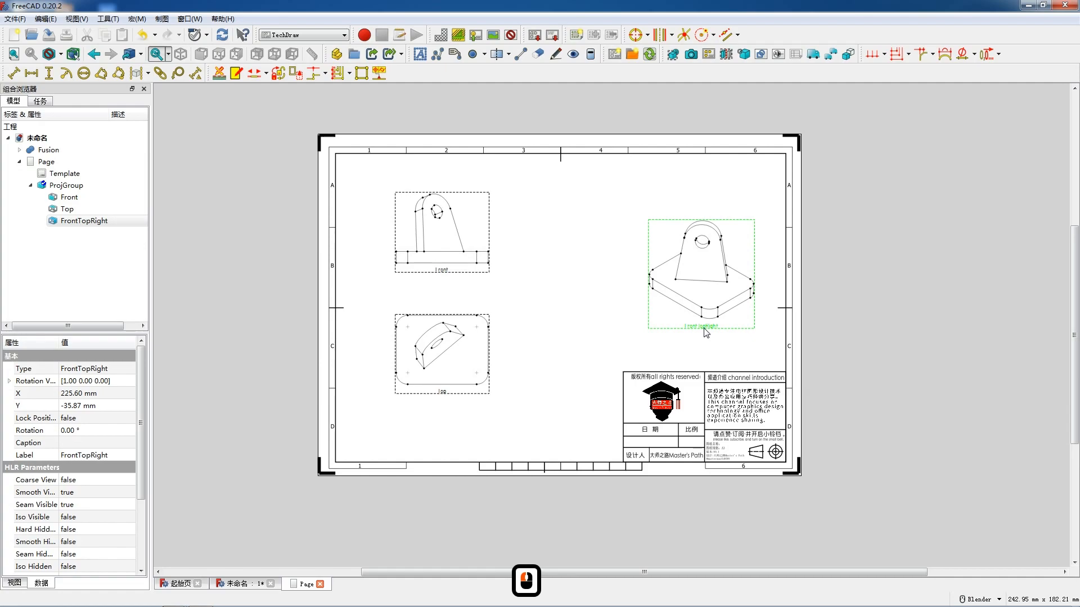
# - Lock the FrontTopRight view's position and show its hard hidden lines
pyautogui.doubleClick(85, 418)
pyautogui.click(86, 439)
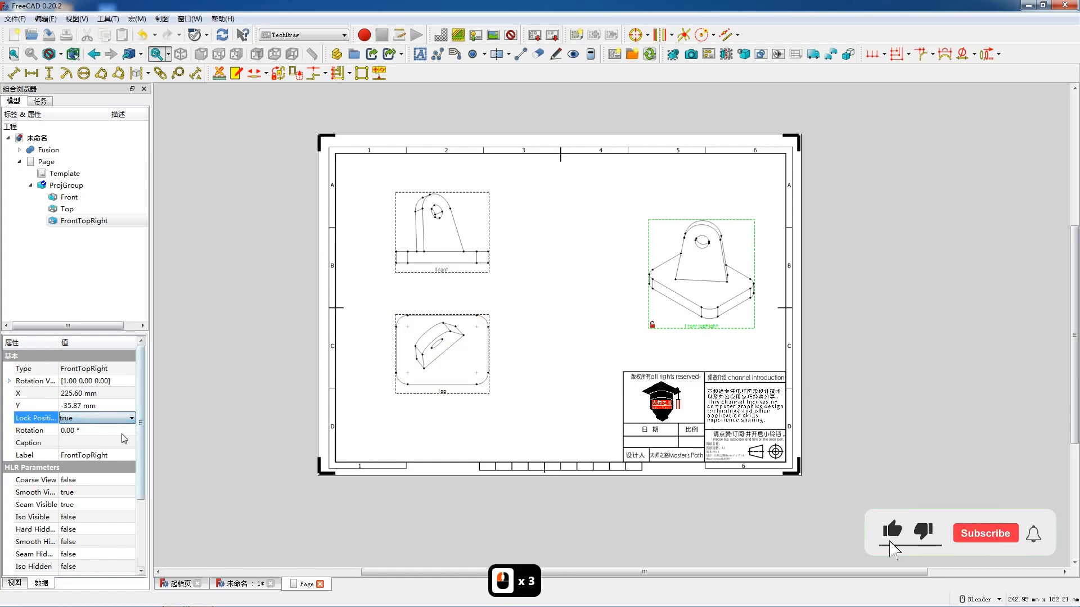
pyautogui.doubleClick(74, 531)
pyautogui.click(85, 550)
# - Move the top view slightly down, lock its position and show its hard hidden lines
pyautogui.click(444, 394)
pyautogui.click(444, 398)
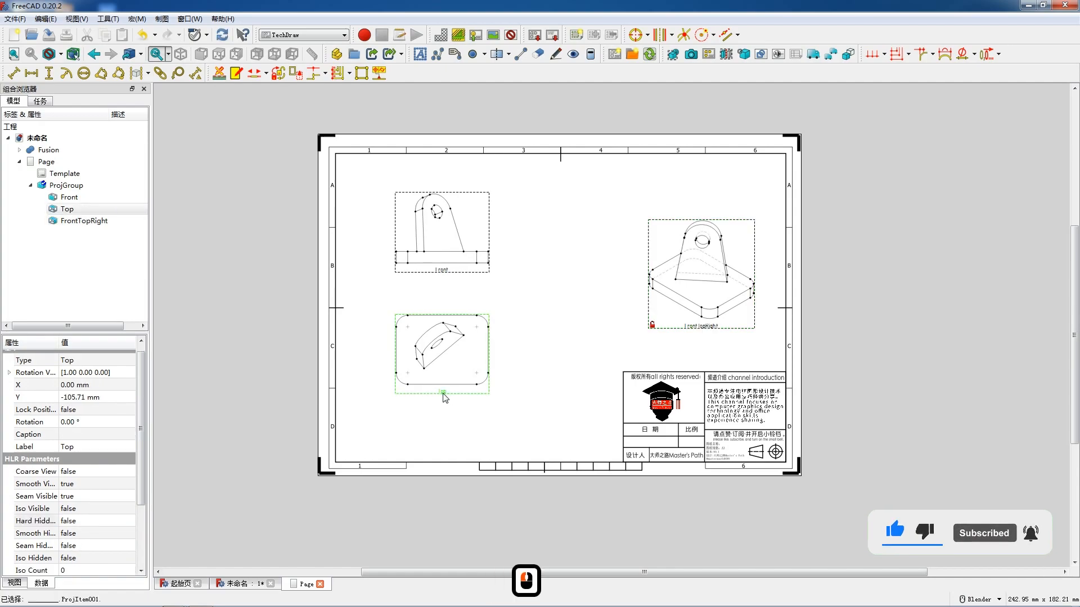
pyautogui.moveTo(444, 397); pyautogui.dragTo(443, 408)
pyautogui.doubleClick(84, 409)
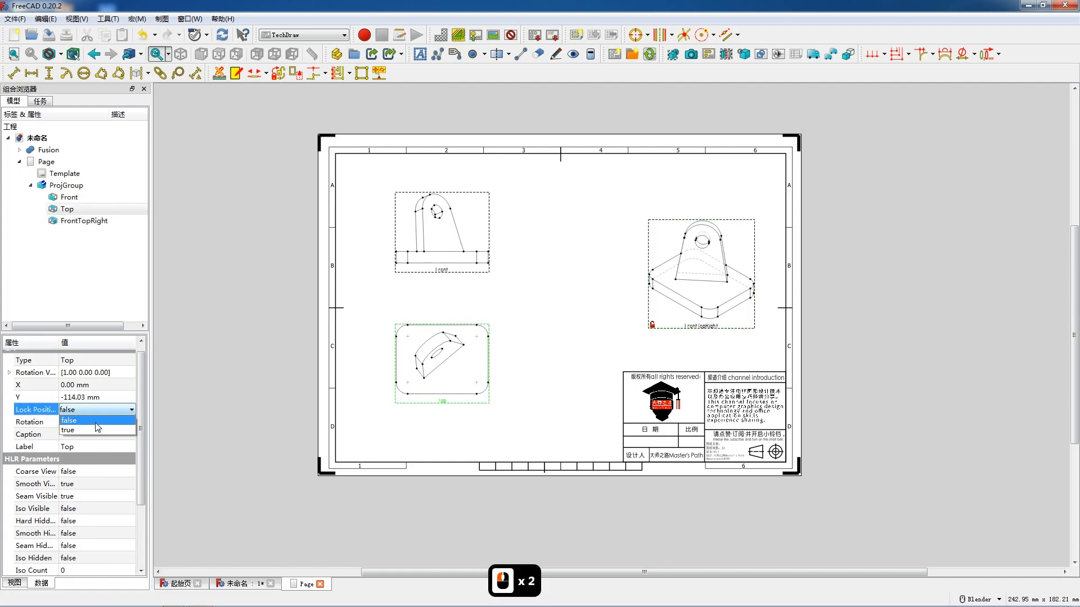
pyautogui.doubleClick(85, 521)
pyautogui.click(84, 540)
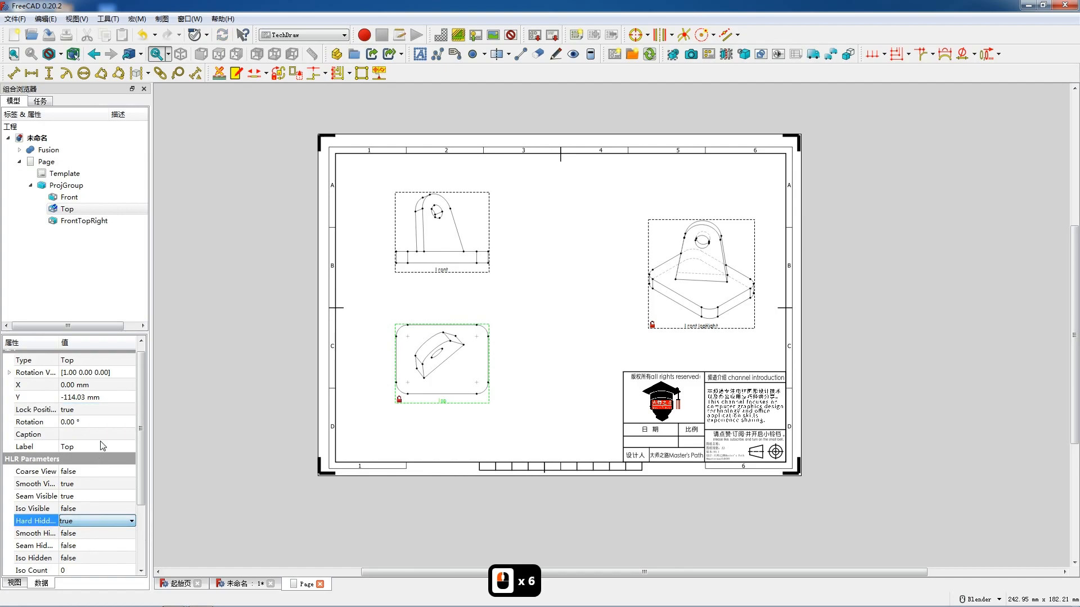
# - Show the front view's hard hidden lines and clear the view selection
pyautogui.click(441, 271)
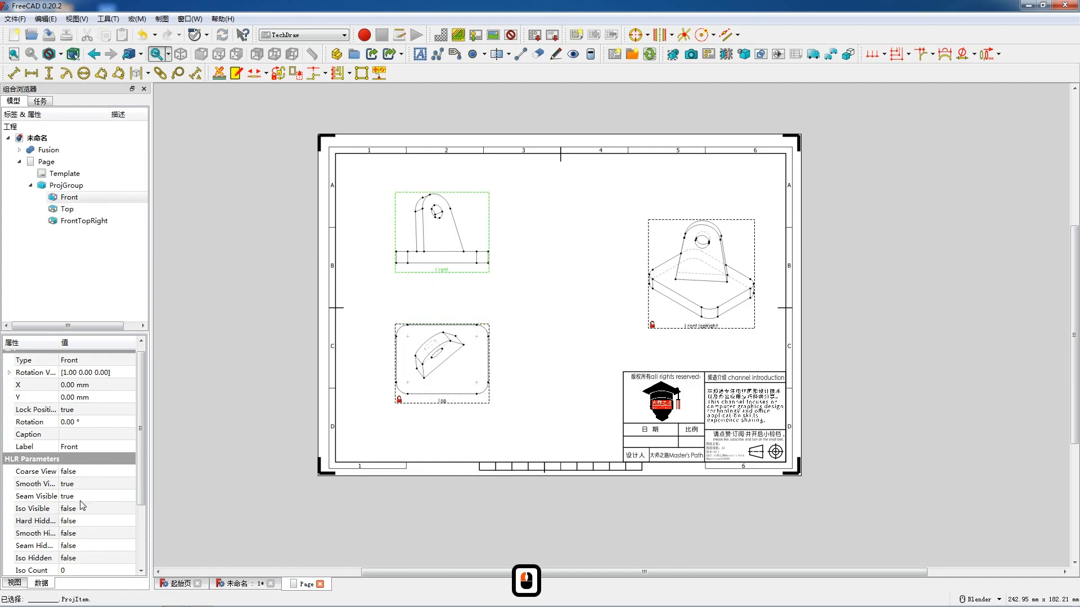
pyautogui.doubleClick(82, 522)
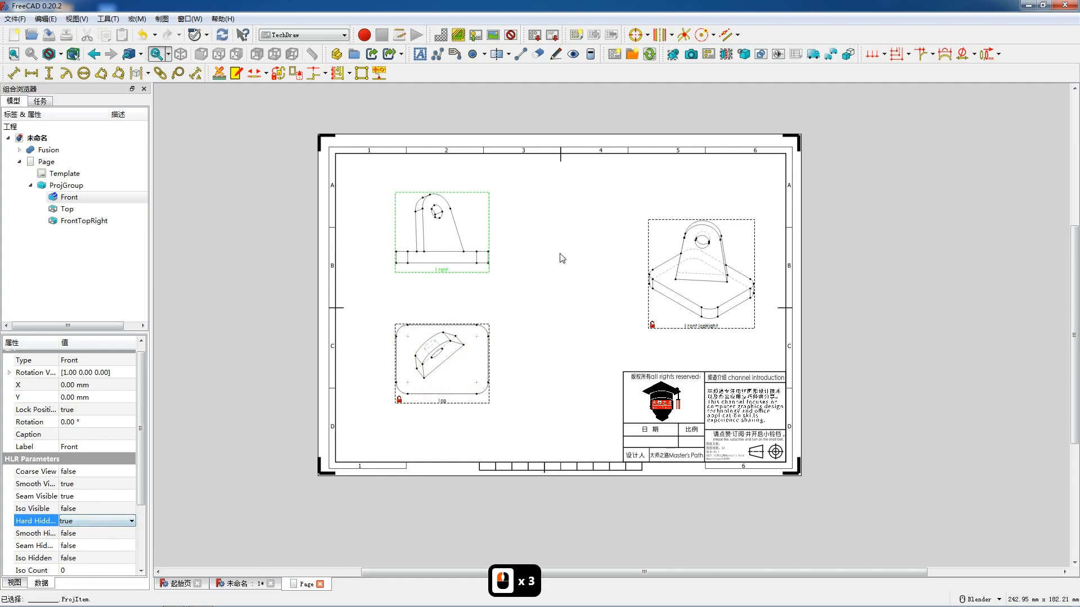
pyautogui.scroll(1, 560, 258)
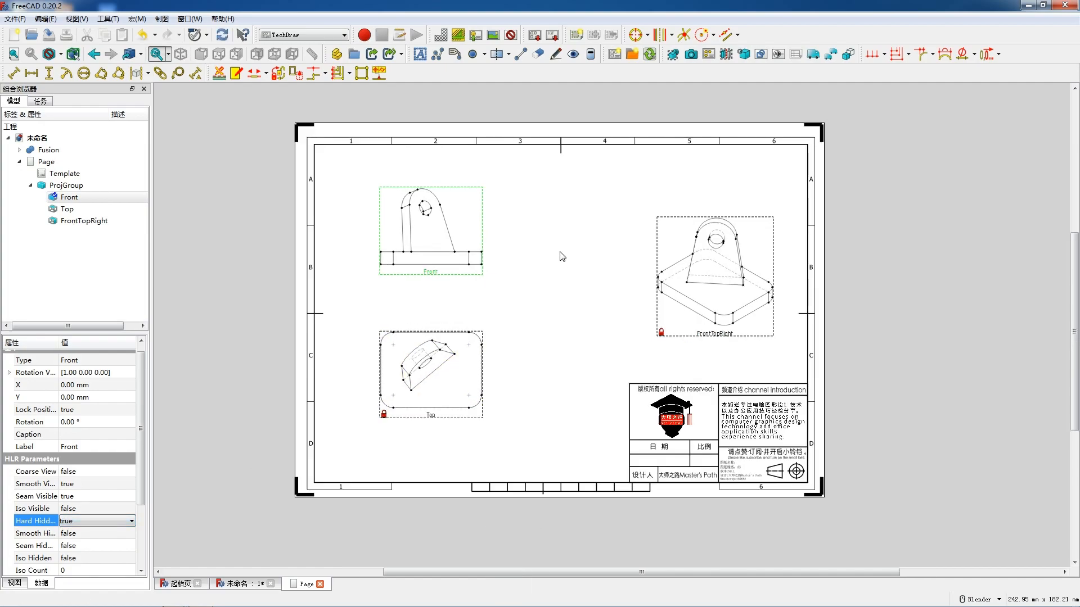
pyautogui.press('shift')
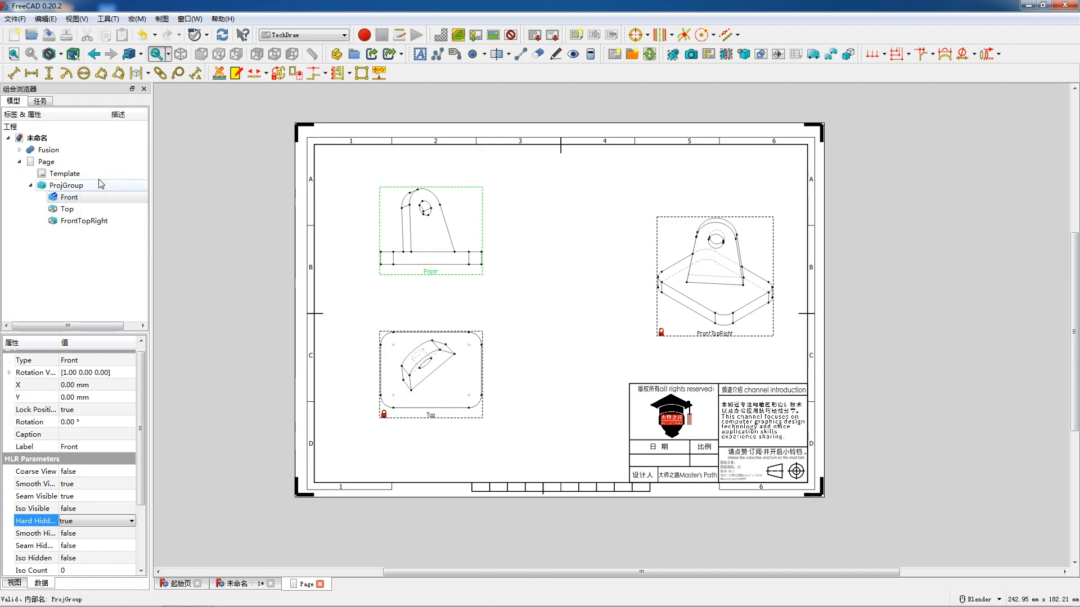
pyautogui.click(51, 138)
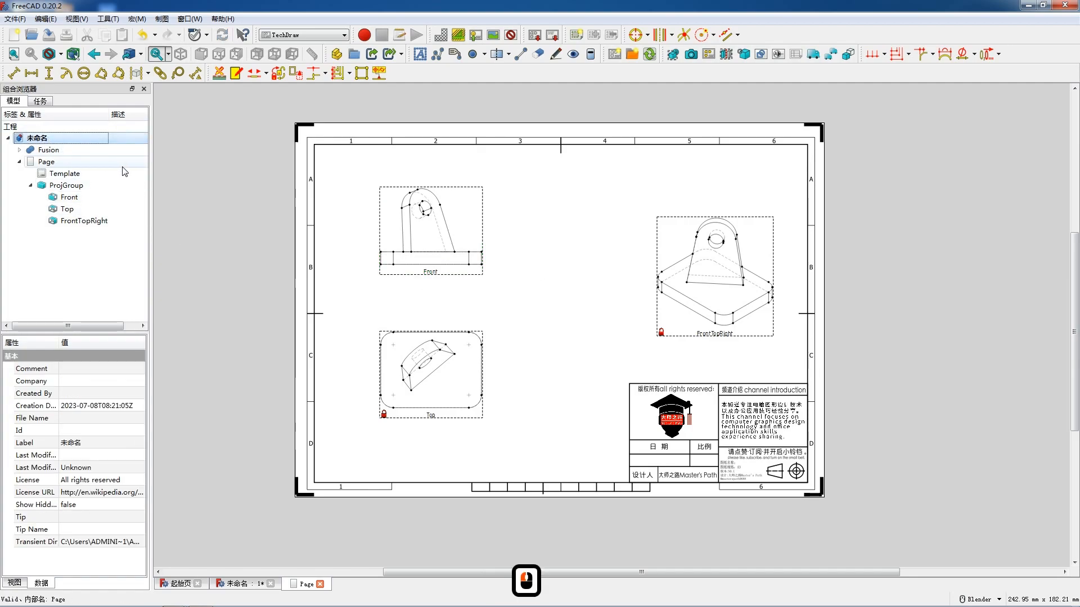
# - Switch to the Part Design workbench and create a new body with the fused bracket as its base feature
pyautogui.click(59, 152)
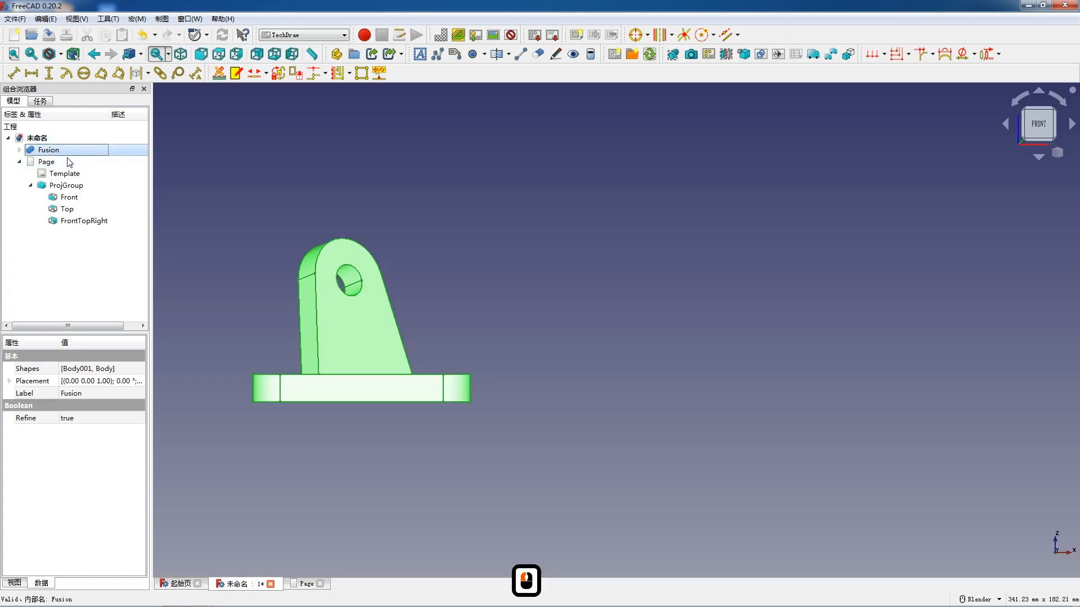
pyautogui.click(303, 35)
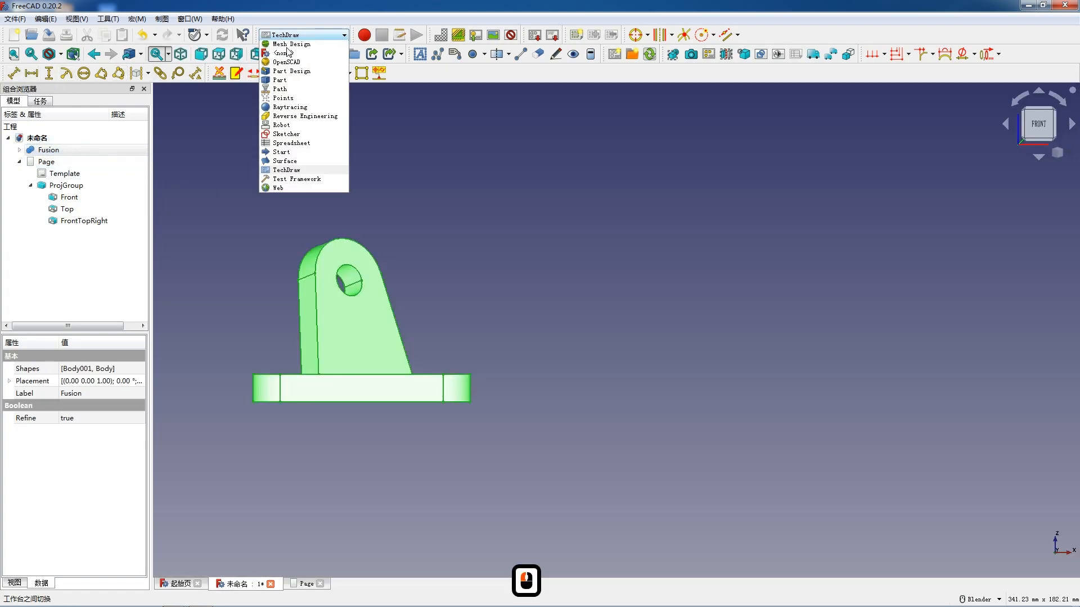
pyautogui.click(293, 126)
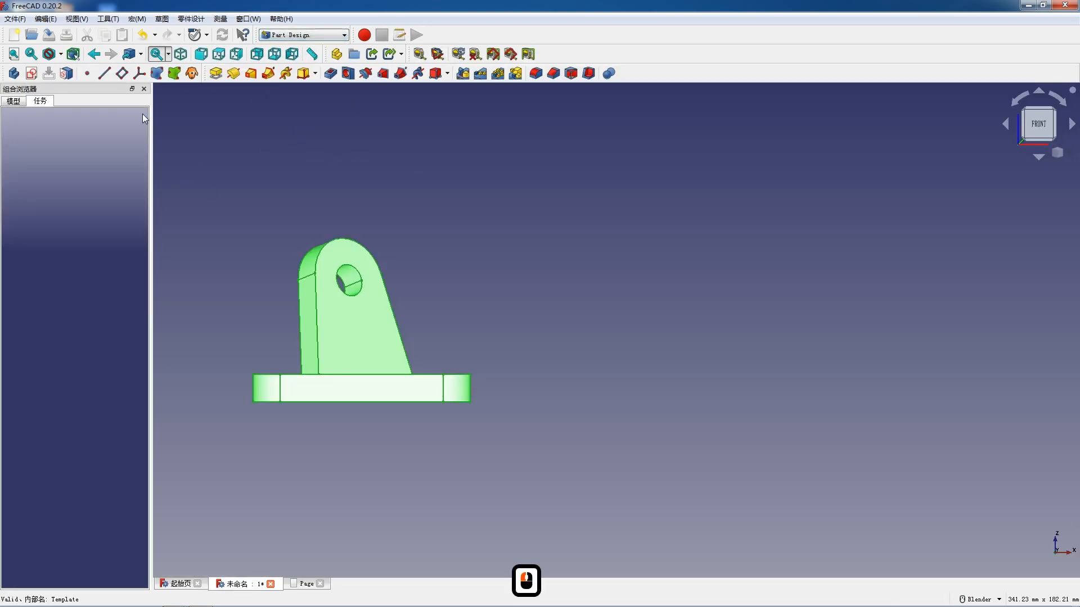
pyautogui.click(14, 101)
pyautogui.click(52, 233)
pyautogui.scroll(-2, 416, 228)
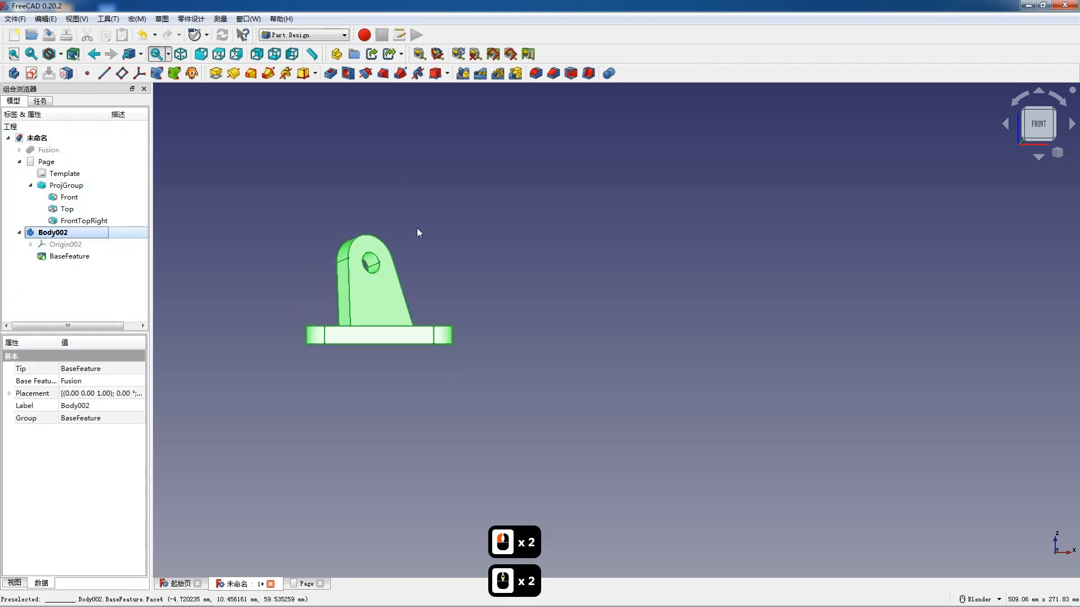
# - Make the fused bracket visible again and hide the new body that is based on it
pyautogui.click(47, 150)
pyautogui.doubleClick(47, 150)
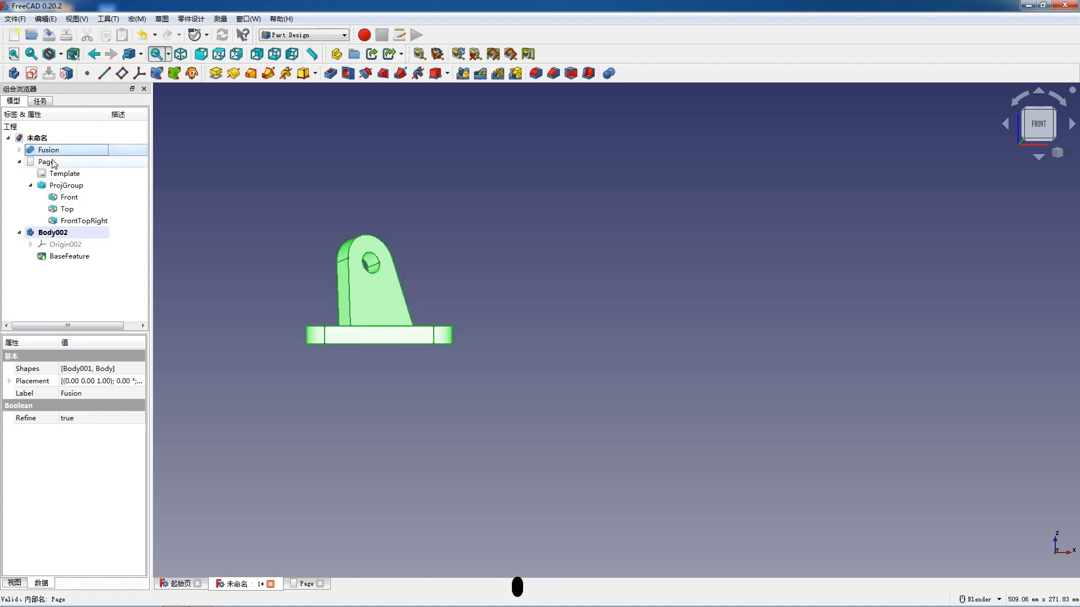
pyautogui.click(22, 103)
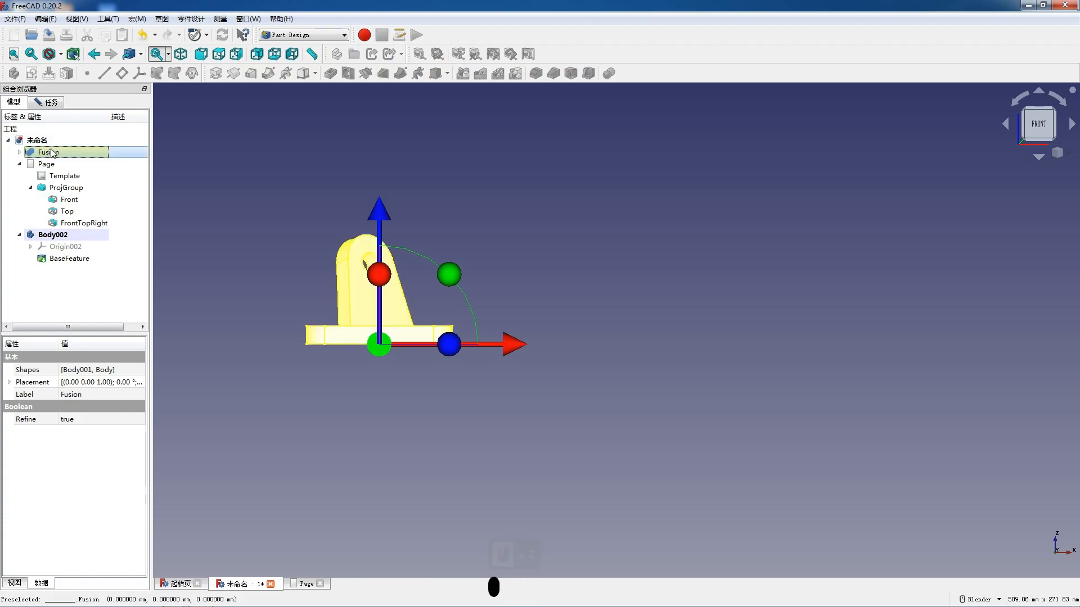
pyautogui.click(197, 207)
pyautogui.click(54, 235)
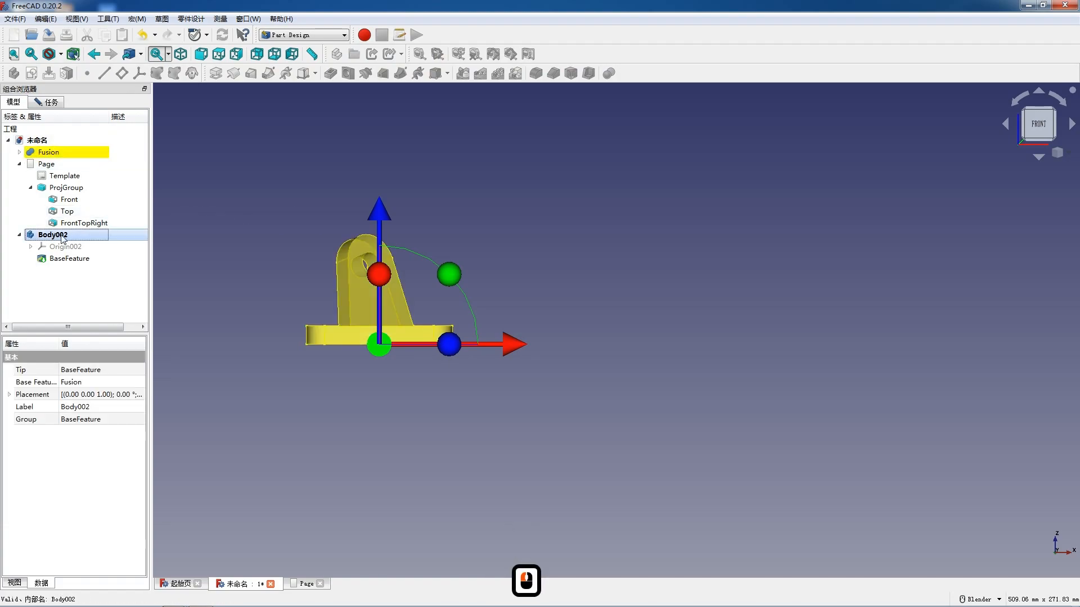
pyautogui.click(48, 103)
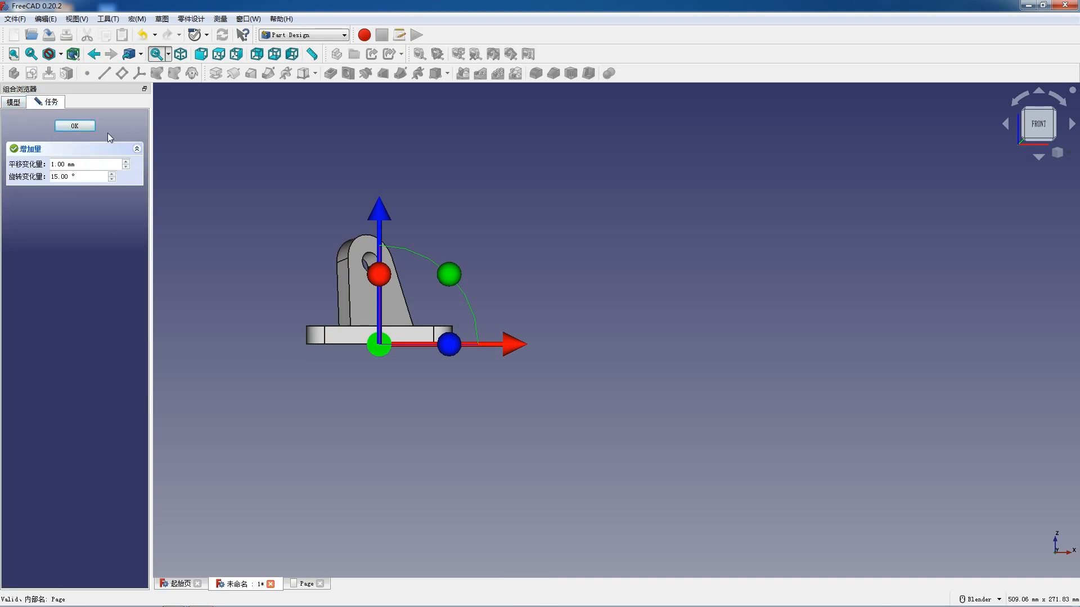
pyautogui.click(12, 103)
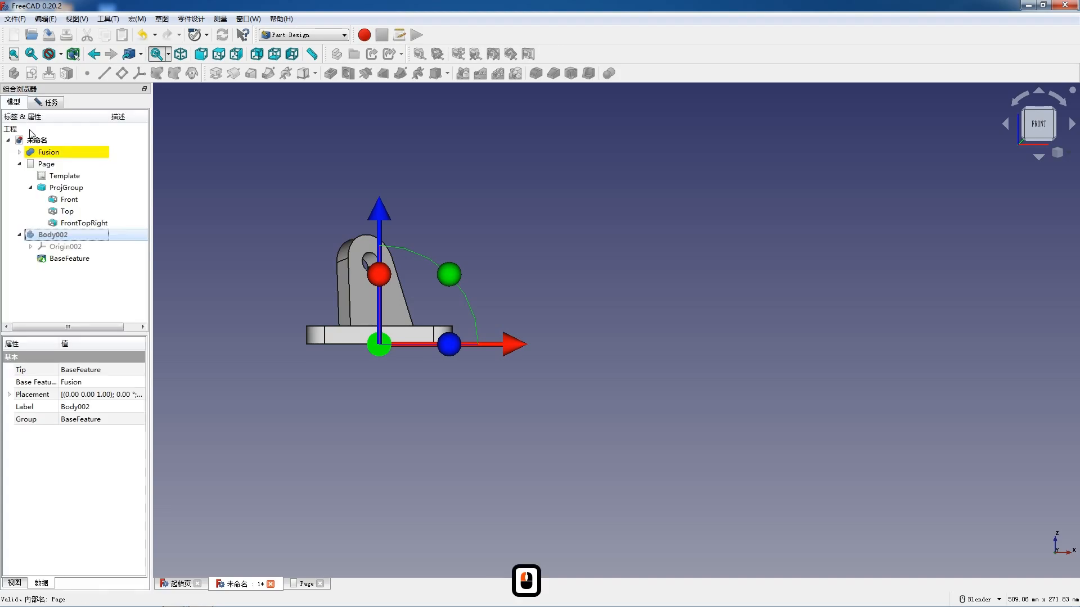
# - Display the drawing page again and switch back from Part Design to the TechDraw workbench
pyautogui.doubleClick(46, 164)
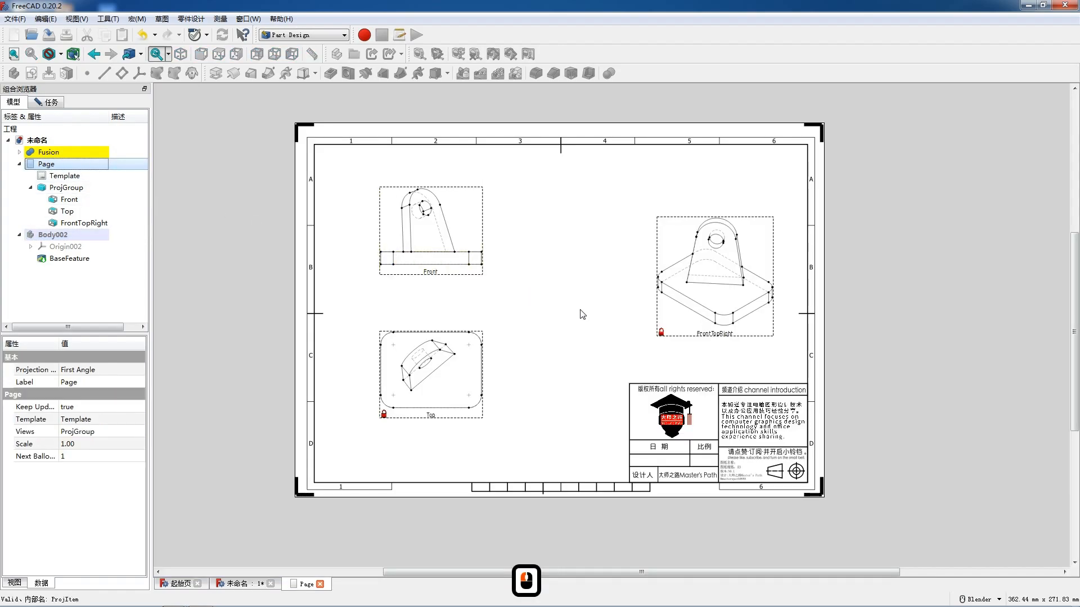
pyautogui.scroll(2, 583, 314)
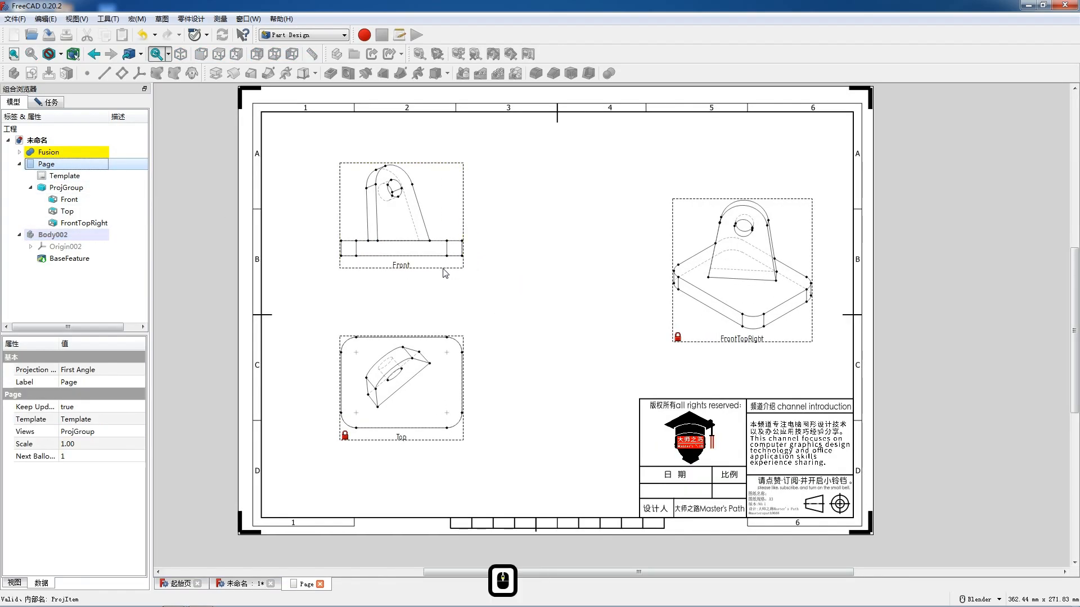
pyautogui.scroll(-1, 489, 290)
pyautogui.scroll(1, 489, 290)
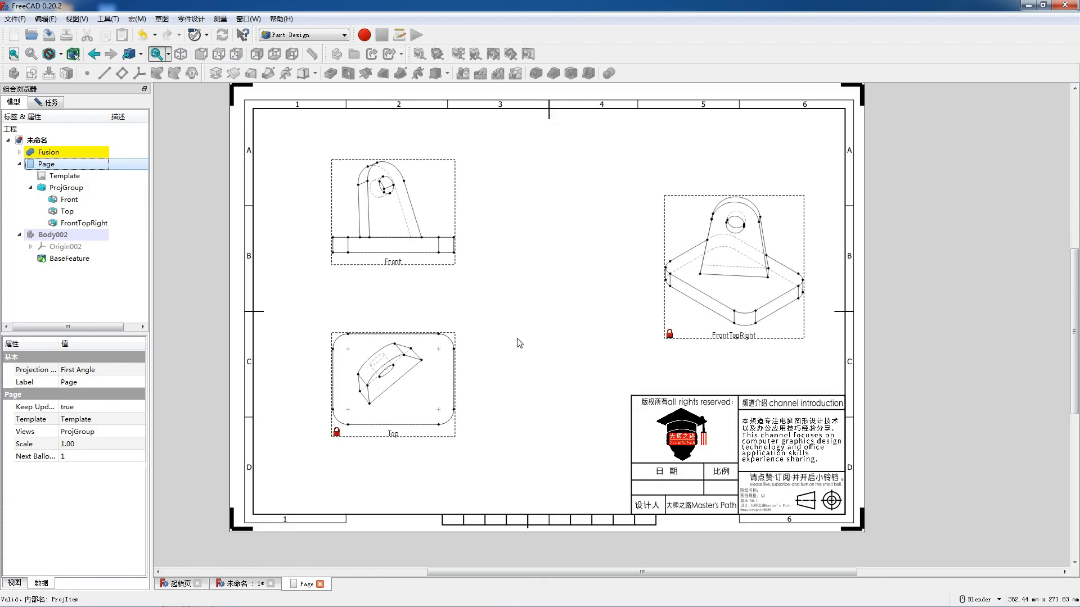
pyautogui.click(331, 32)
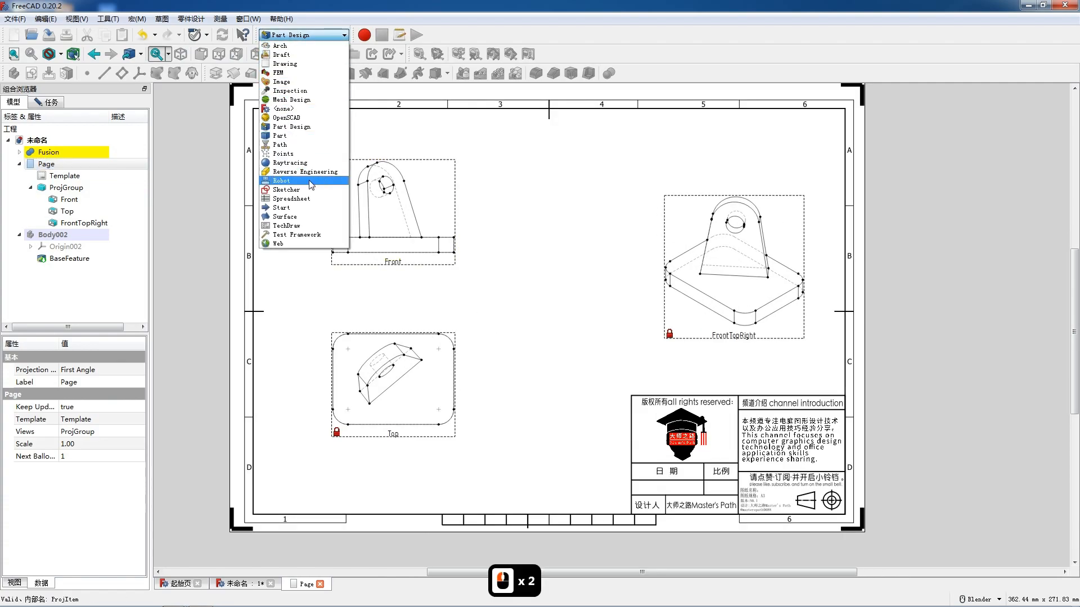
pyautogui.click(308, 230)
pyautogui.scroll(2, 332, 390)
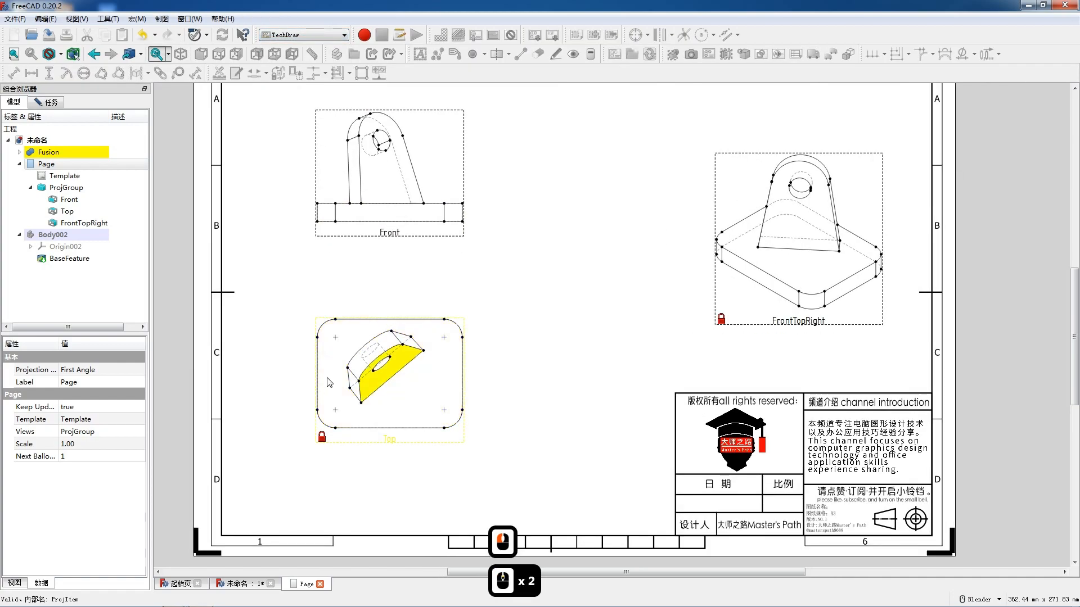
pyautogui.click(324, 327)
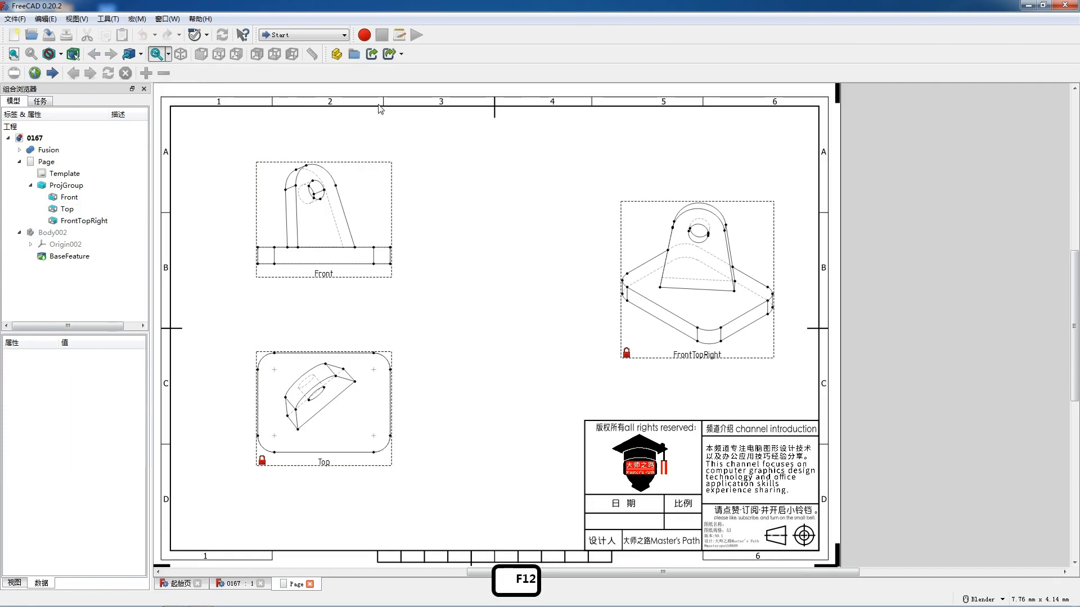
# - Activate the TechDraw workbench for the reopened 0167 document and bring its drawing views up close
pyautogui.click(331, 35)
pyautogui.click(292, 225)
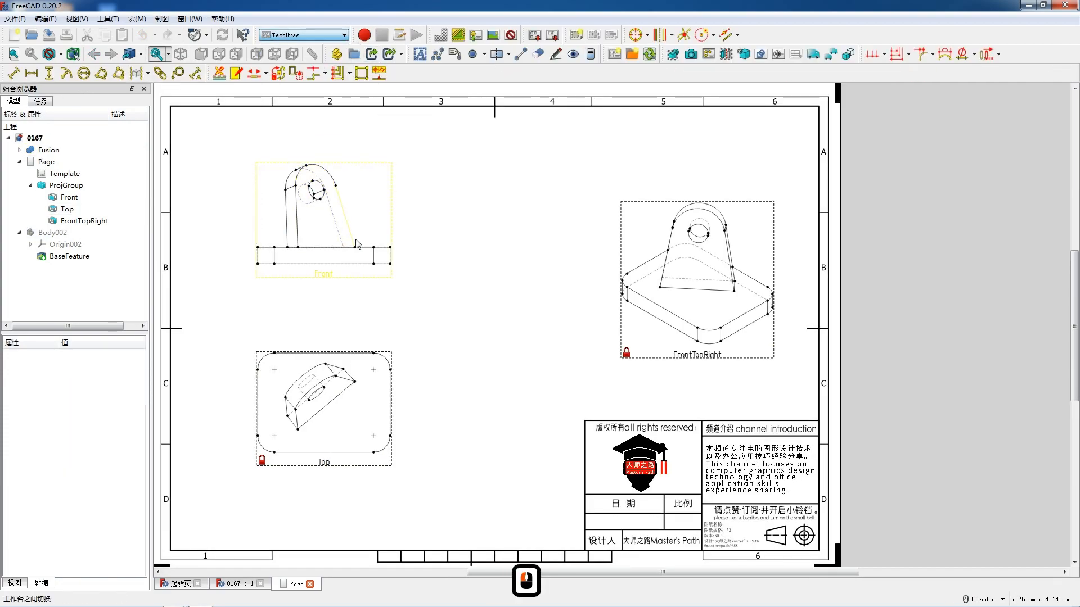
pyautogui.scroll(3, 275, 253)
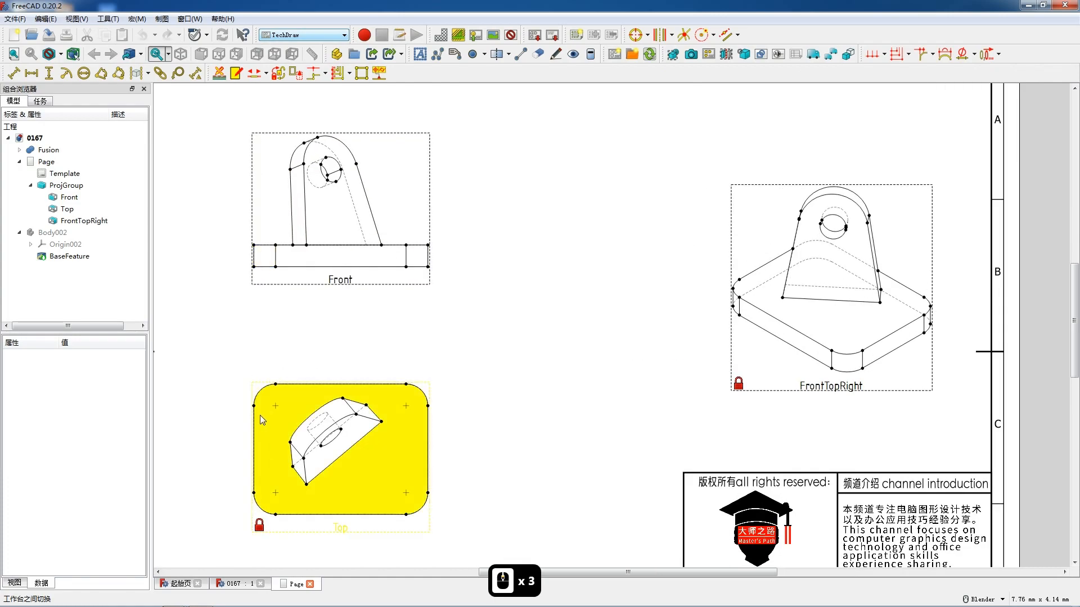
# - Add a radius dimension to the plate's upper-left rounded corner in the Top view and place it outside the outline
pyautogui.click(263, 396)
pyautogui.click(69, 78)
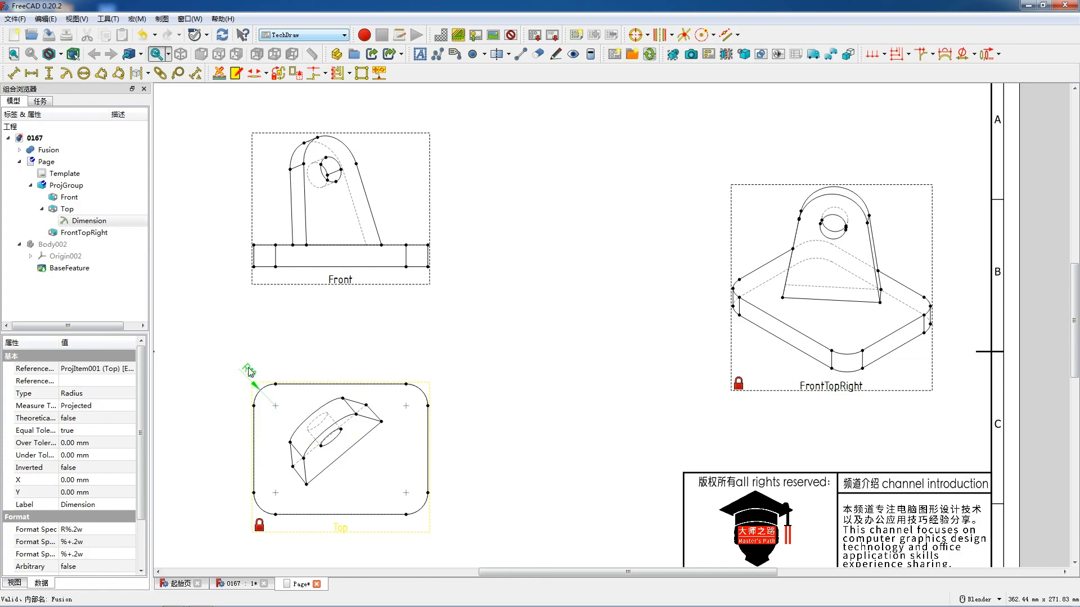
pyautogui.moveTo(248, 367); pyautogui.dragTo(249, 368)
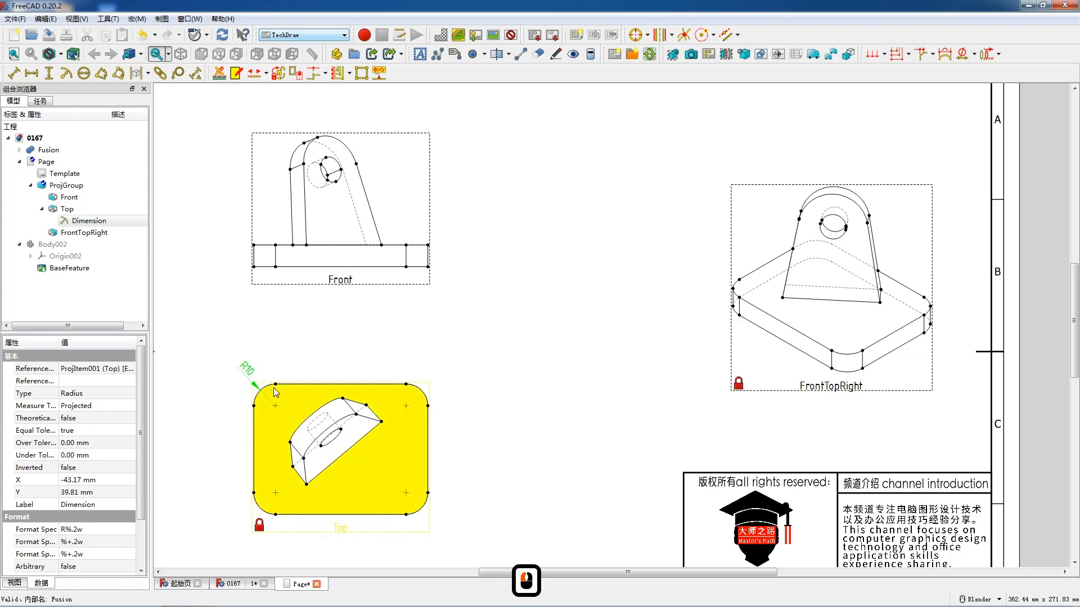
# - Add a vertical dimension for the plate's overall depth in the Top view and place it to the right of the plate
pyautogui.click(406, 385)
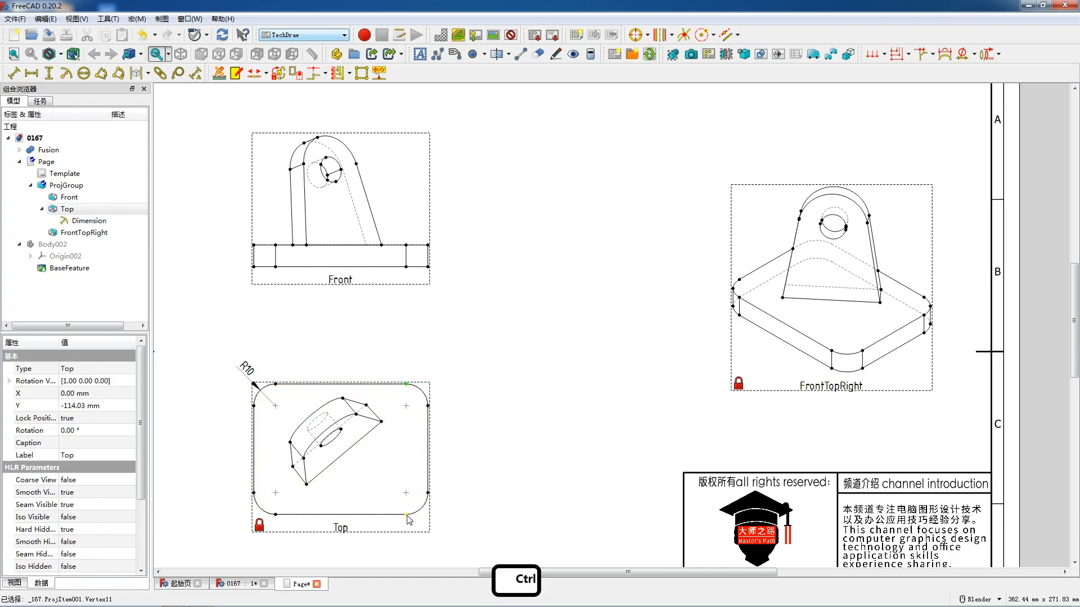
pyautogui.keyDown('ctrl'); pyautogui.click(406, 515); pyautogui.keyUp('ctrl')
pyautogui.click(49, 73)
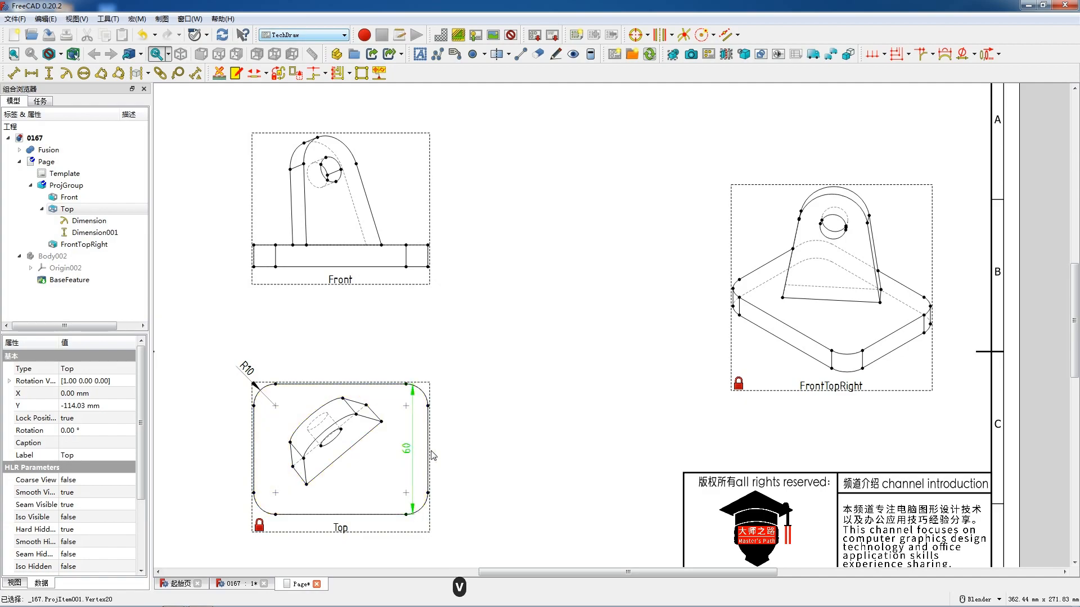
pyautogui.click(428, 492)
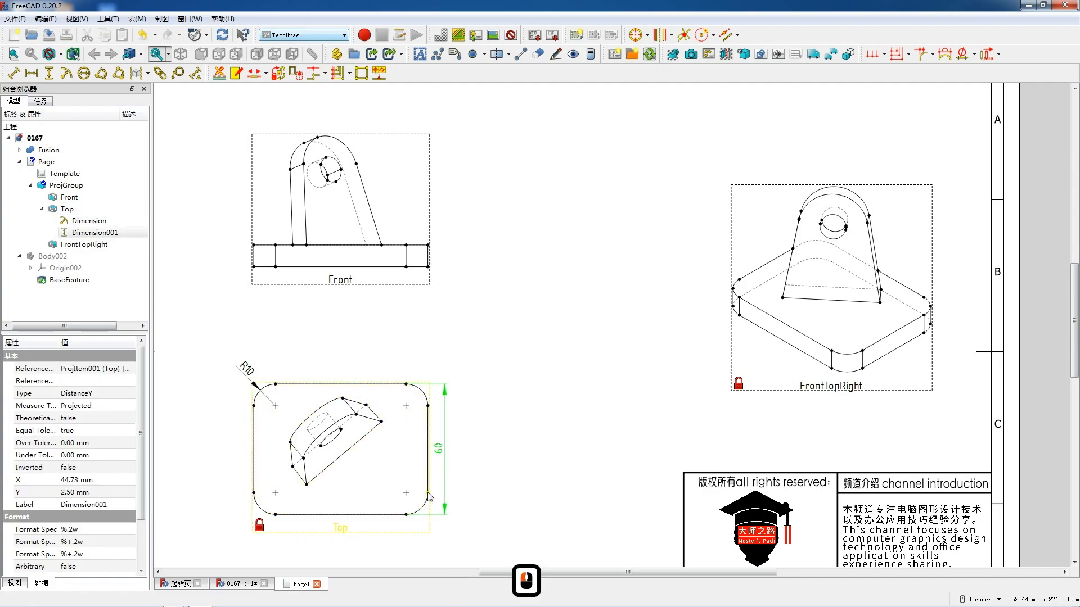
pyautogui.keyDown('ctrl'); pyautogui.click(254, 492); pyautogui.keyUp('ctrl')
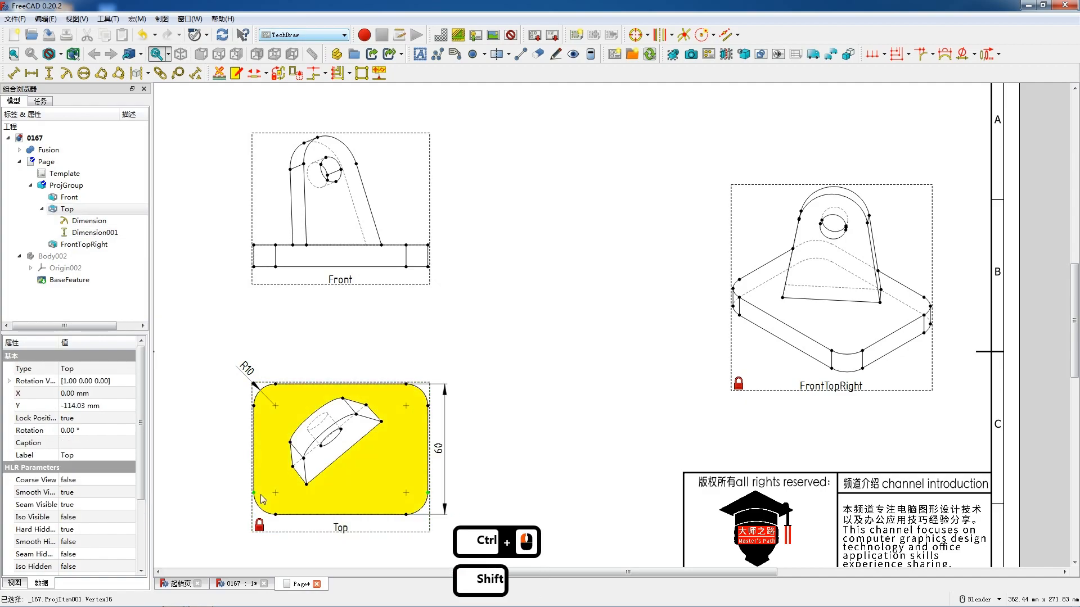
pyautogui.hotkey('shift', 'v')
pyautogui.click(345, 494)
pyautogui.press('Delete')
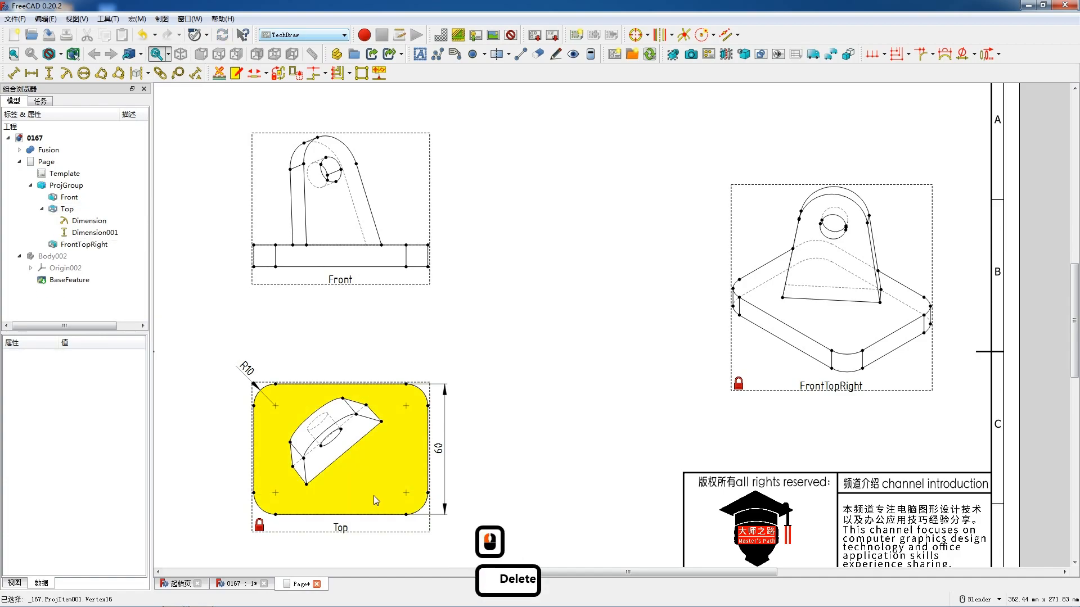
# - Add a horizontal dimension for the plate's overall width in the Top view and place it below the outline
pyautogui.click(427, 493)
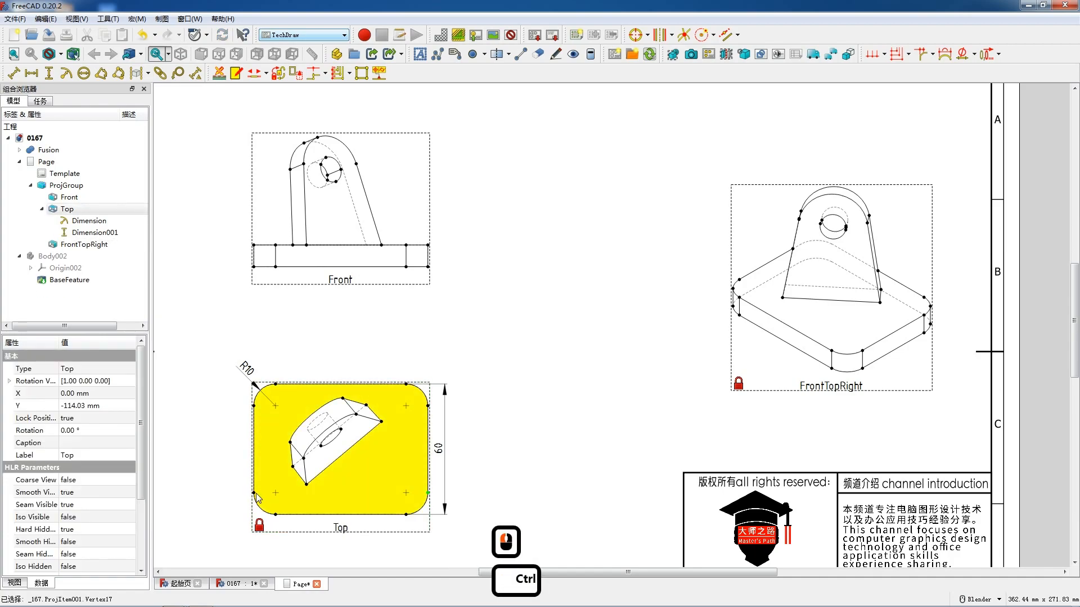
pyautogui.keyDown('ctrl'); pyautogui.click(254, 492); pyautogui.keyUp('ctrl')
pyautogui.hotkey('shift', 'v')
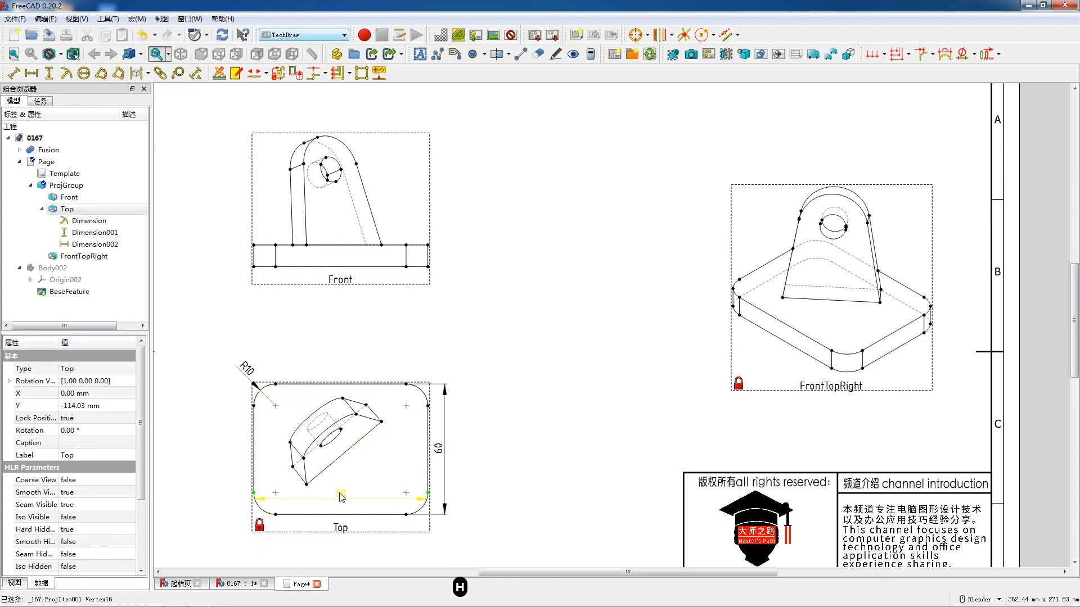
pyautogui.moveTo(341, 535); pyautogui.dragTo(342, 532)
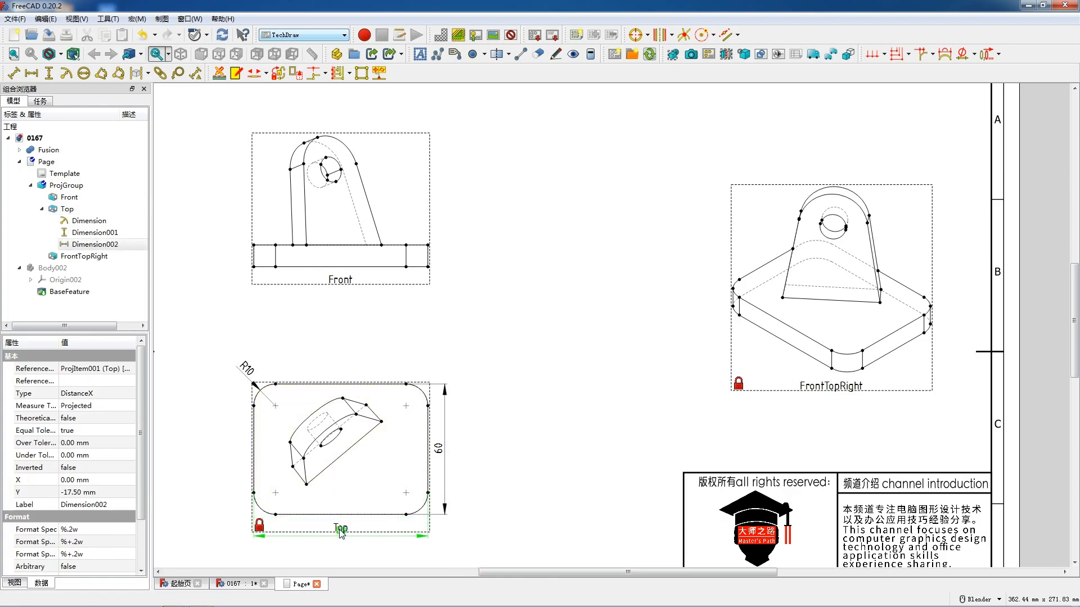
# - Add a vertical dimension for the base plate's thickness in the Front view and place it to the left of the plate
pyautogui.scroll(-2, 360, 450)
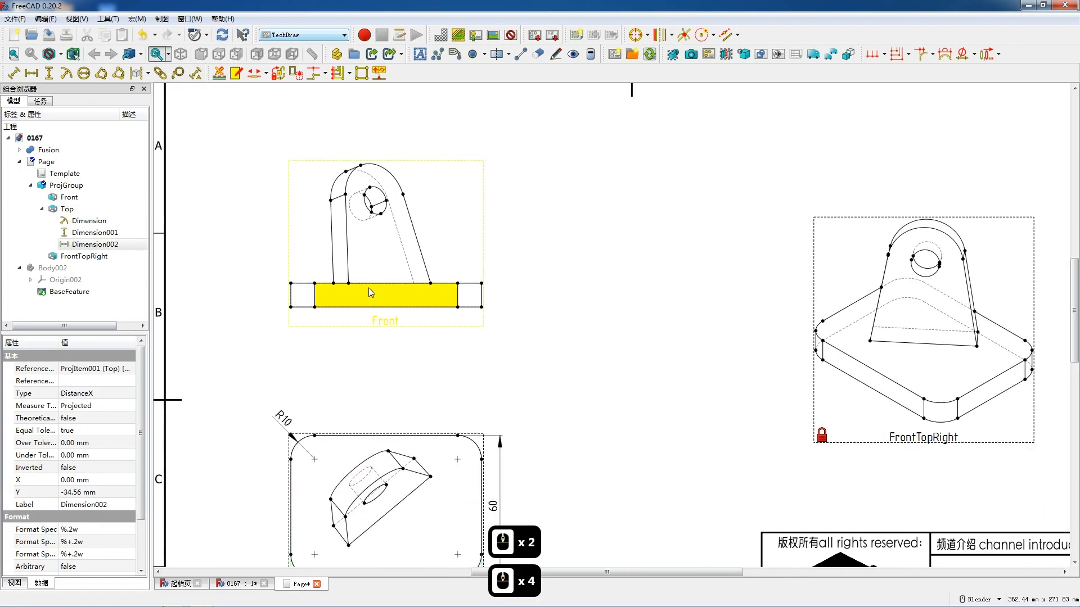
pyautogui.scroll(4, 337, 256)
pyautogui.click(283, 298)
pyautogui.hotkey('shift', 'v')
pyautogui.moveTo(264, 294); pyautogui.dragTo(266, 293)
pyautogui.scroll(-2, 401, 275)
pyautogui.scroll(-1, 441, 289)
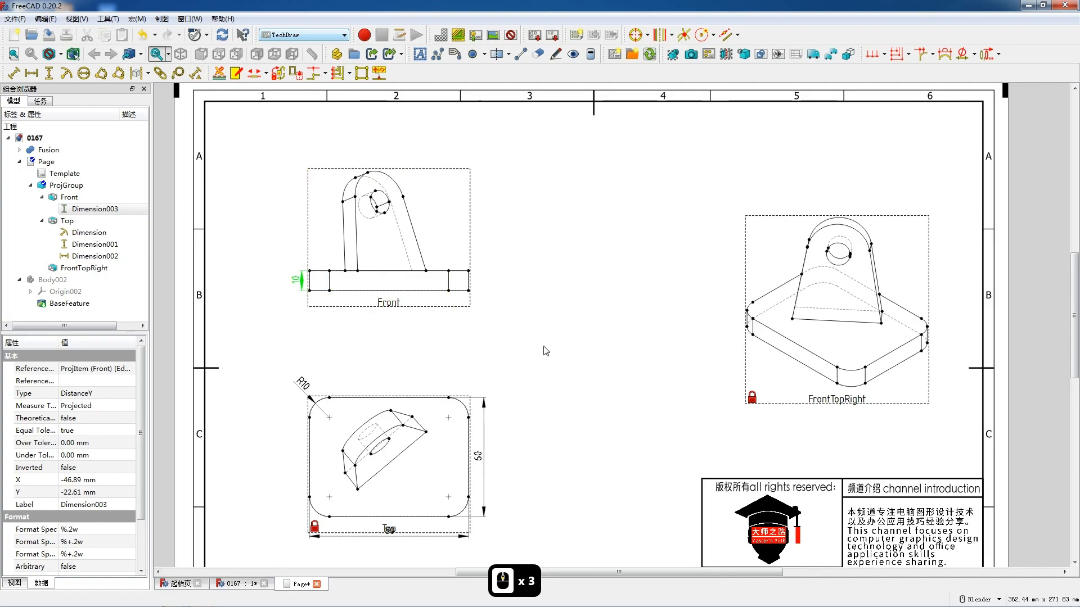
# - Add an angle dimension between the lug's long lower edge and the plate's lower edge in the Top view, placed between the two edges
pyautogui.press('F12')
pyautogui.scroll(3, 392, 443)
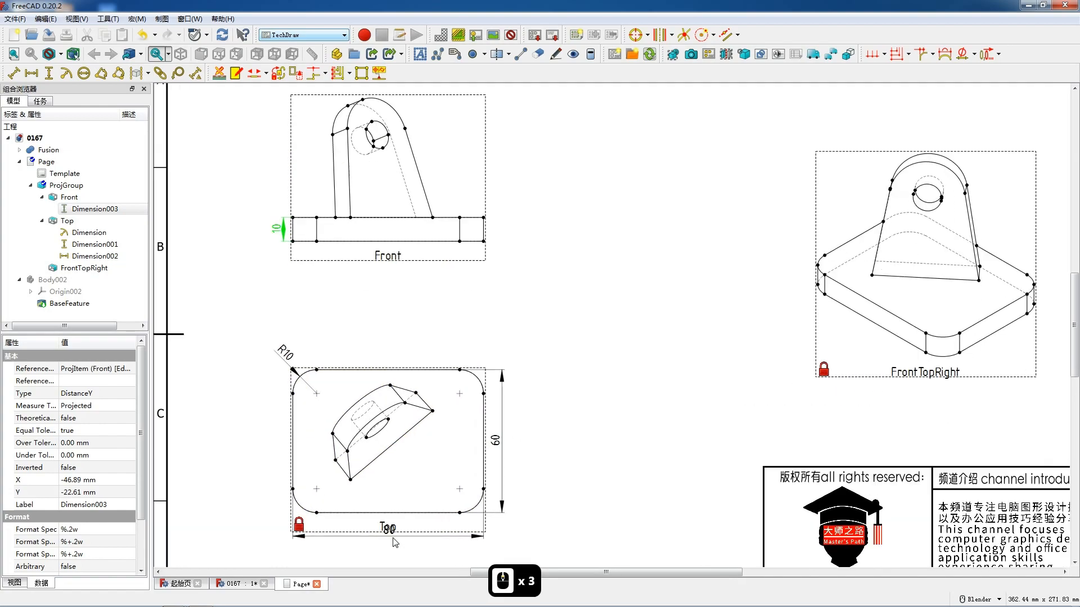
pyautogui.click(388, 439)
pyautogui.keyDown('ctrl'); pyautogui.click(401, 510); pyautogui.keyUp('ctrl')
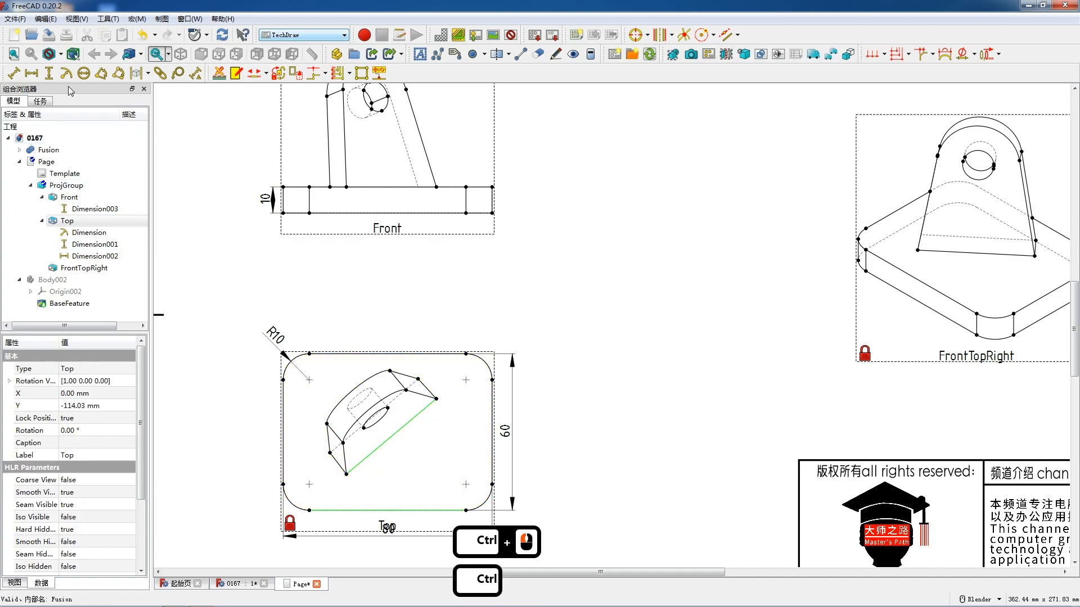
pyautogui.click(119, 73)
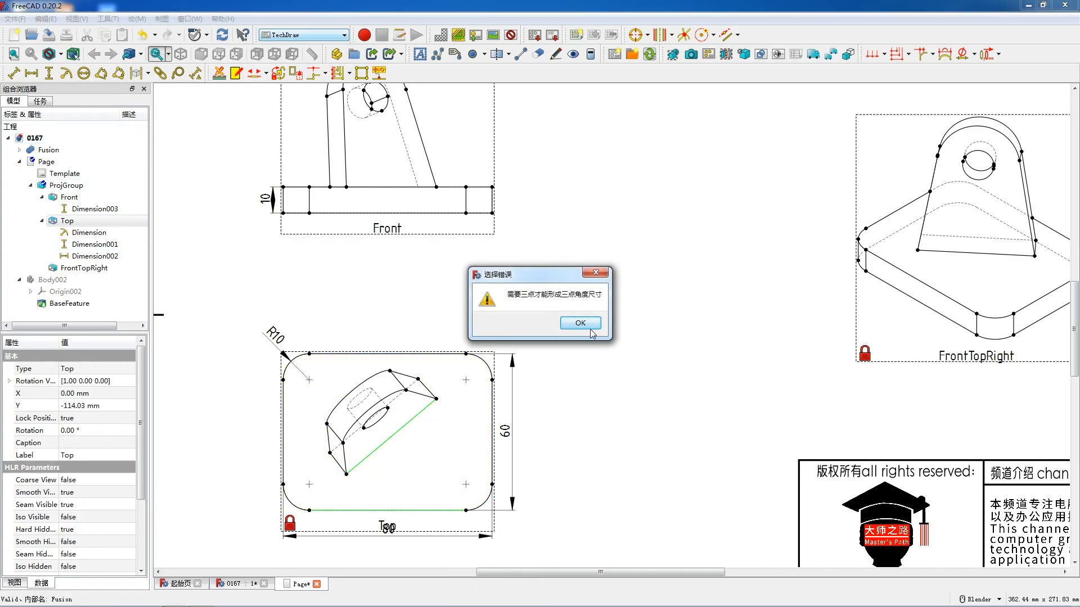
pyautogui.click(590, 329)
pyautogui.click(101, 74)
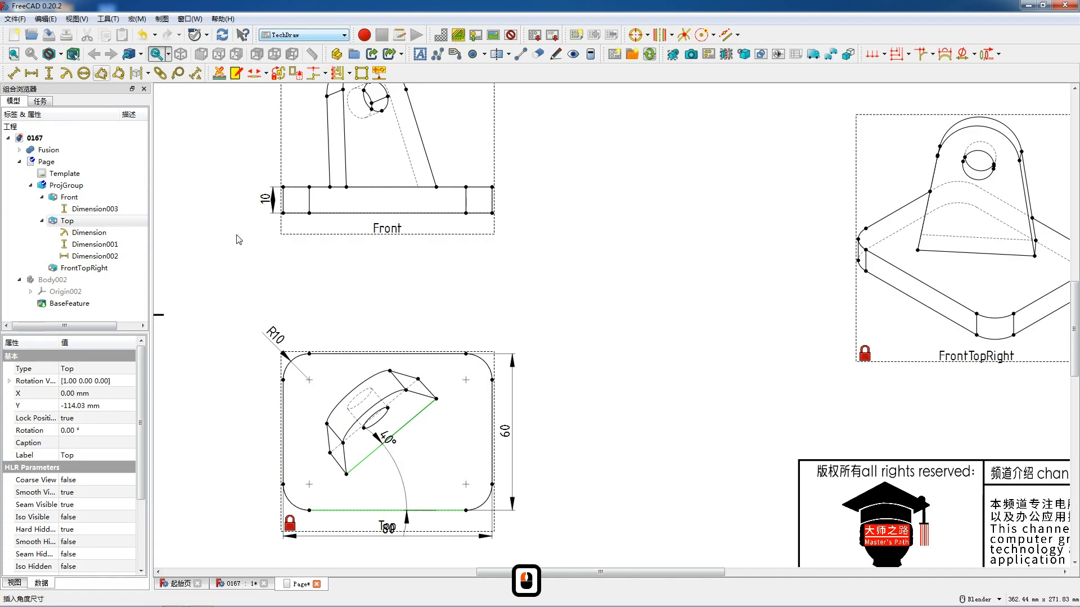
pyautogui.moveTo(396, 444); pyautogui.dragTo(406, 471)
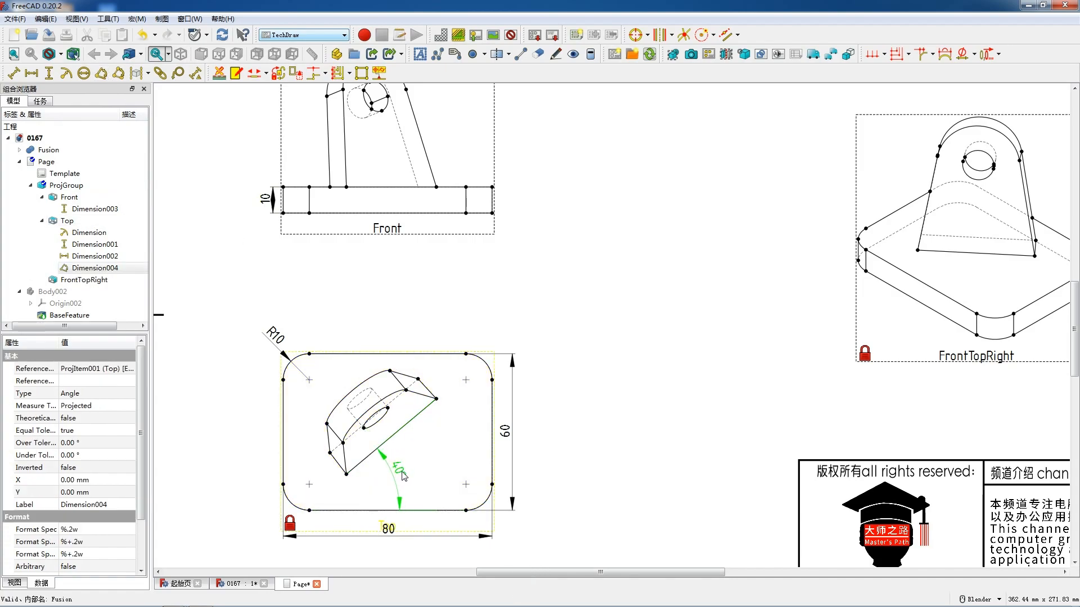
pyautogui.moveTo(393, 475); pyautogui.dragTo(393, 475)
# - Add a length dimension along the lug's long lower edge in the Top view and offset it from the edge
pyautogui.scroll(-3, 429, 481)
pyautogui.scroll(4, 429, 482)
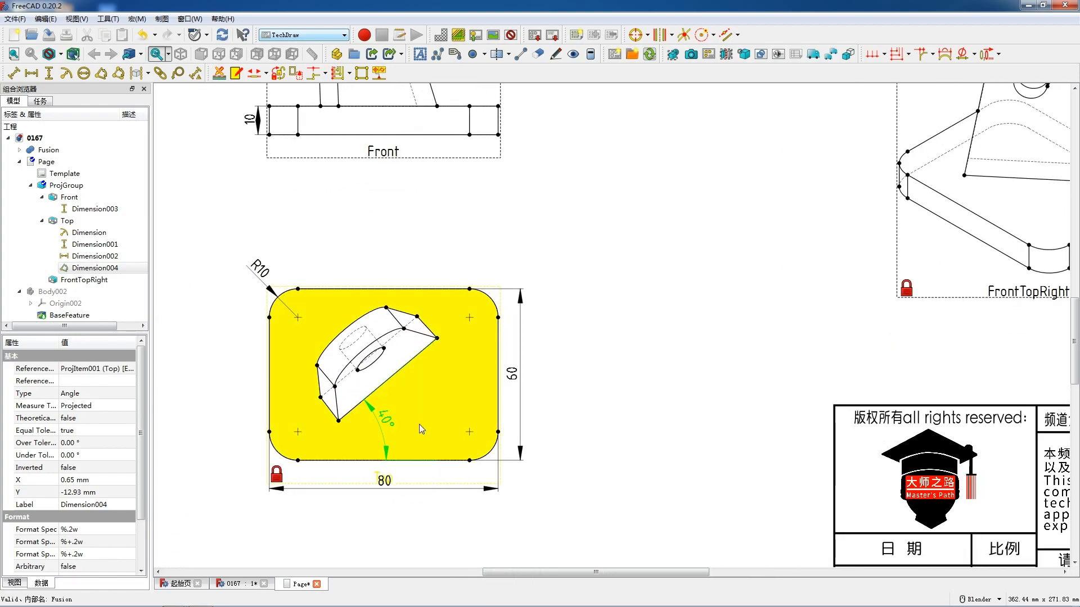
pyautogui.click(397, 375)
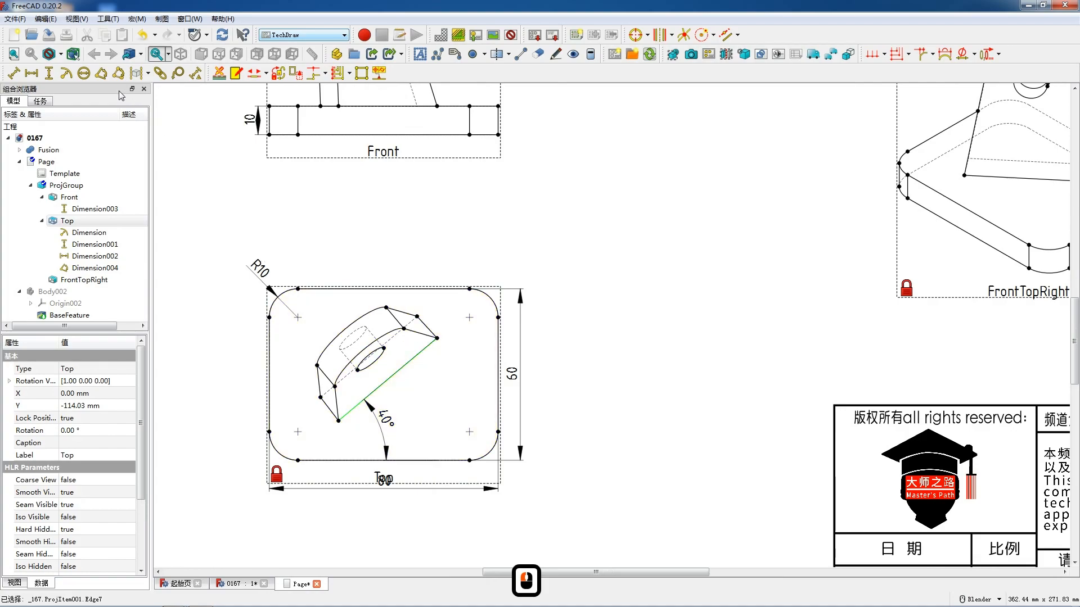
pyautogui.click(14, 73)
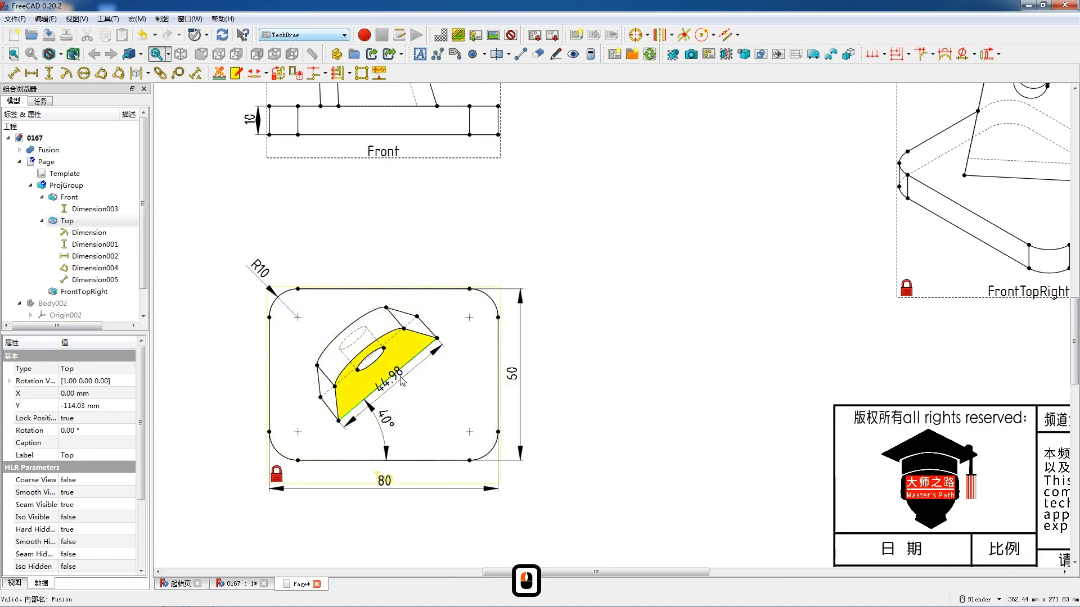
pyautogui.moveTo(397, 387); pyautogui.dragTo(392, 435)
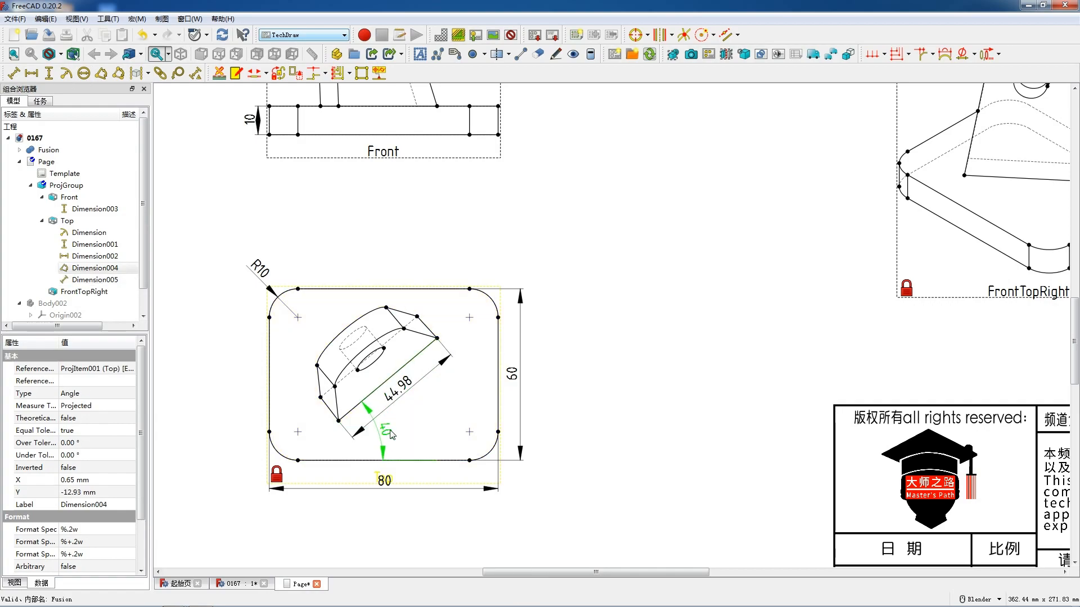
# - Override the lug edge's length dimension with the arbitrary text 45
pyautogui.click(397, 392)
pyautogui.doubleClick(398, 392)
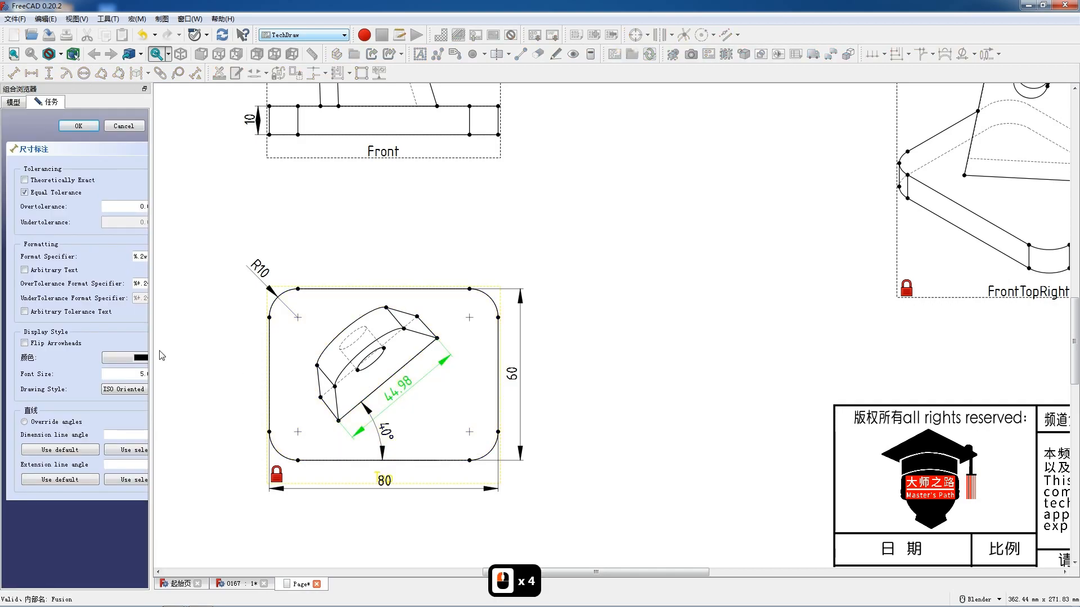
pyautogui.click(63, 272)
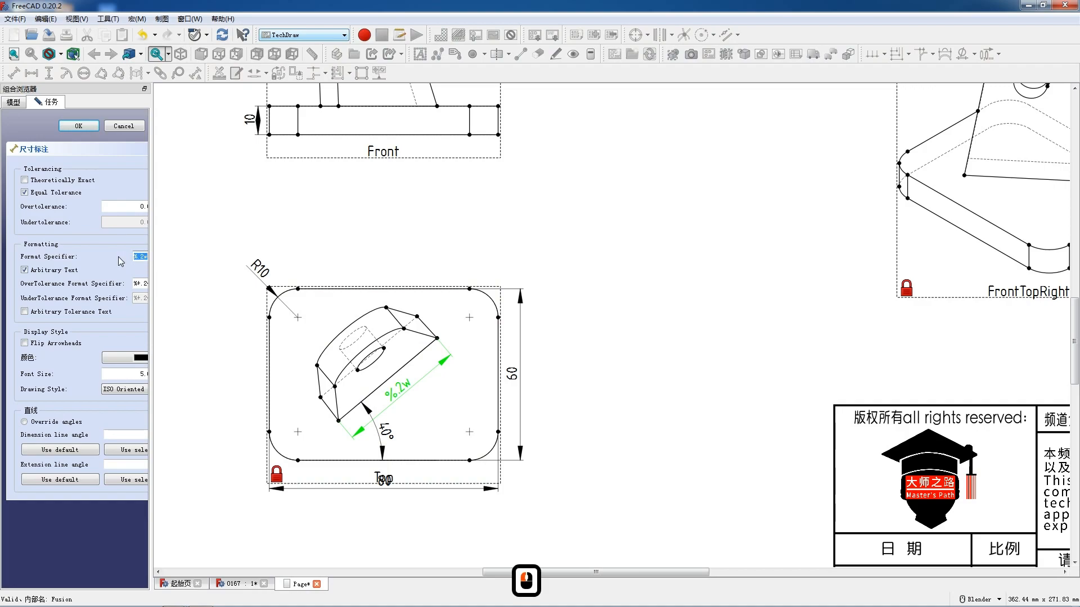
pyautogui.write('45')
pyautogui.click(79, 126)
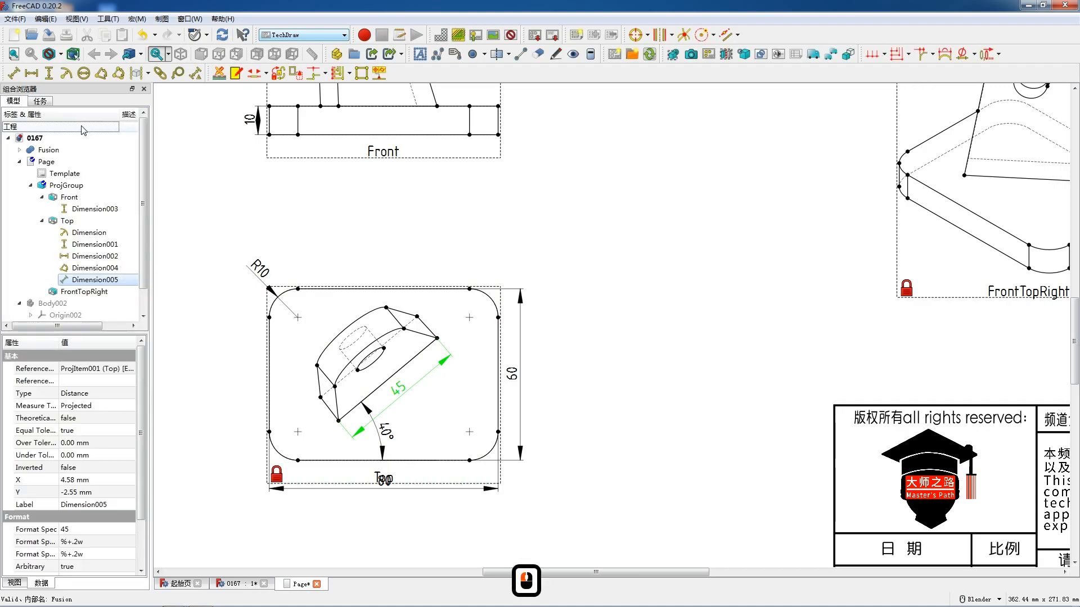
# - Try a length dimension on the lug's short right-hand edge in the Top view and delete it
pyautogui.scroll(-5, 380, 310)
pyautogui.scroll(4, 380, 310)
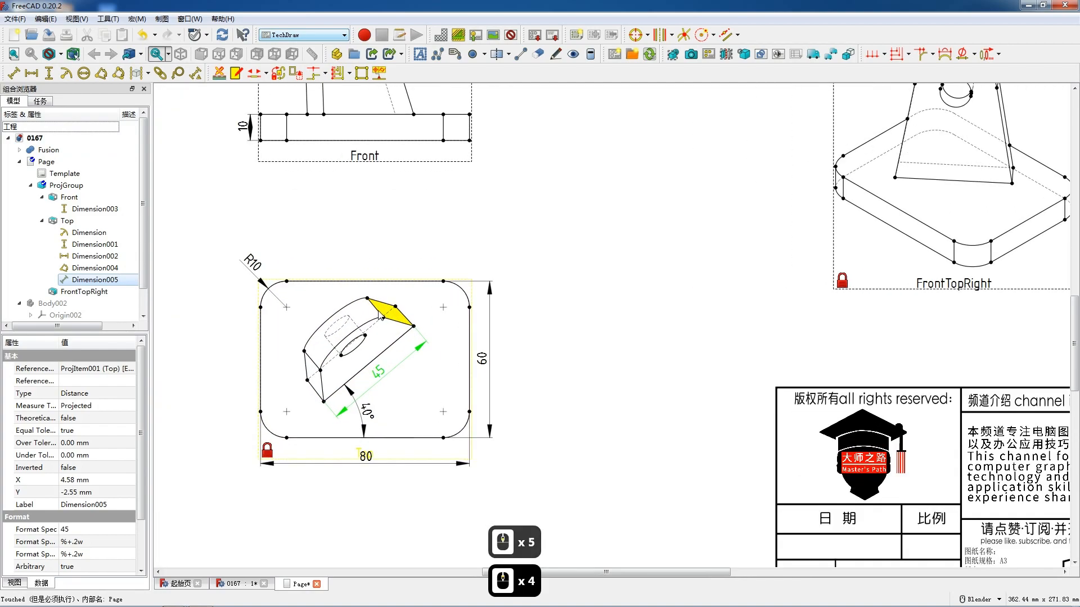
pyautogui.click(406, 319)
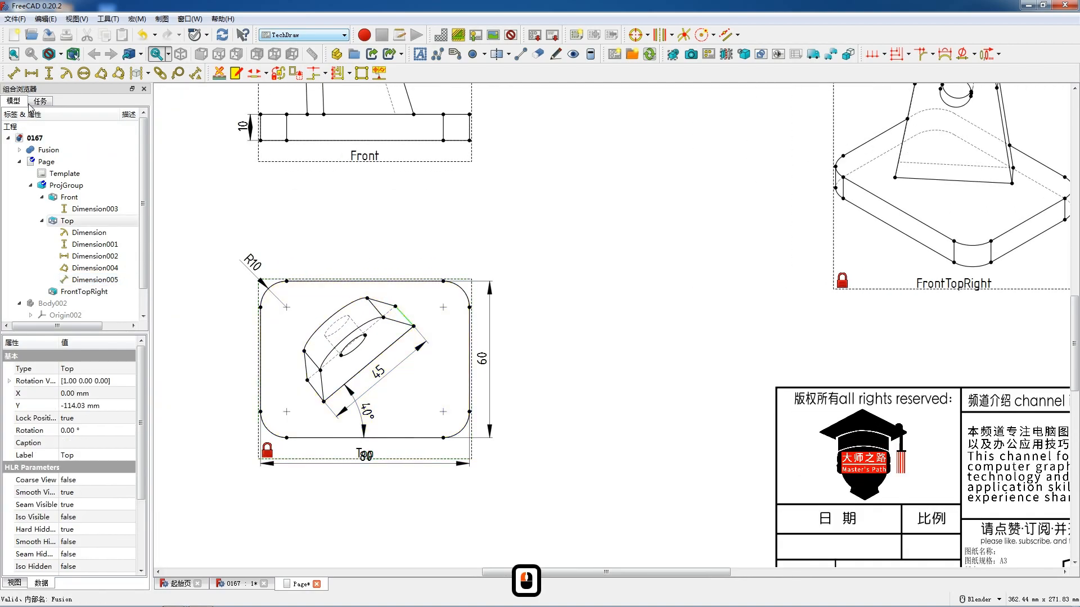
pyautogui.click(23, 73)
pyautogui.moveTo(413, 322); pyautogui.dragTo(421, 311)
pyautogui.doubleClick(421, 311)
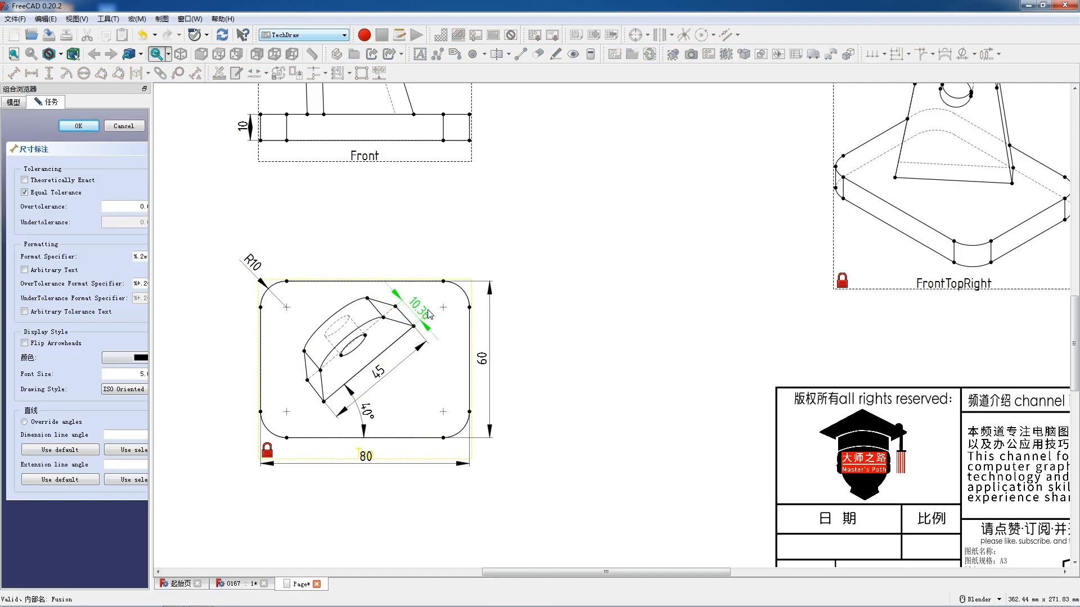
pyautogui.scroll(-5, 428, 314)
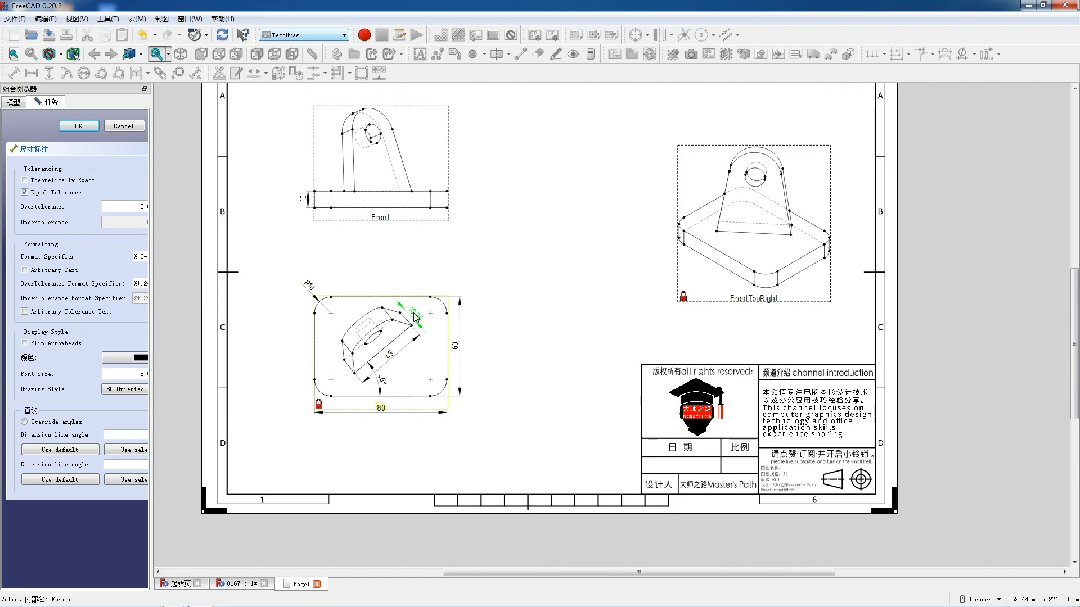
pyautogui.click(414, 317)
pyautogui.press('Delete')
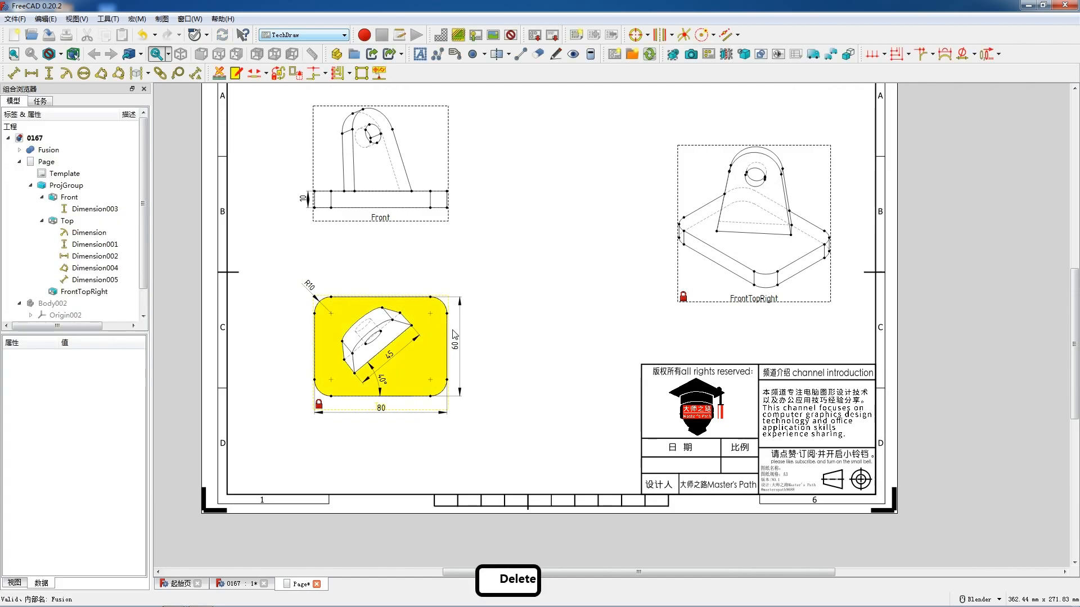
# - Insert six default text annotations on the drawing page
pyautogui.scroll(2, 553, 361)
pyautogui.moveTo(589, 360); pyautogui.dragTo(469, 405, button='middle')
pyautogui.scroll(-3, 674, 166)
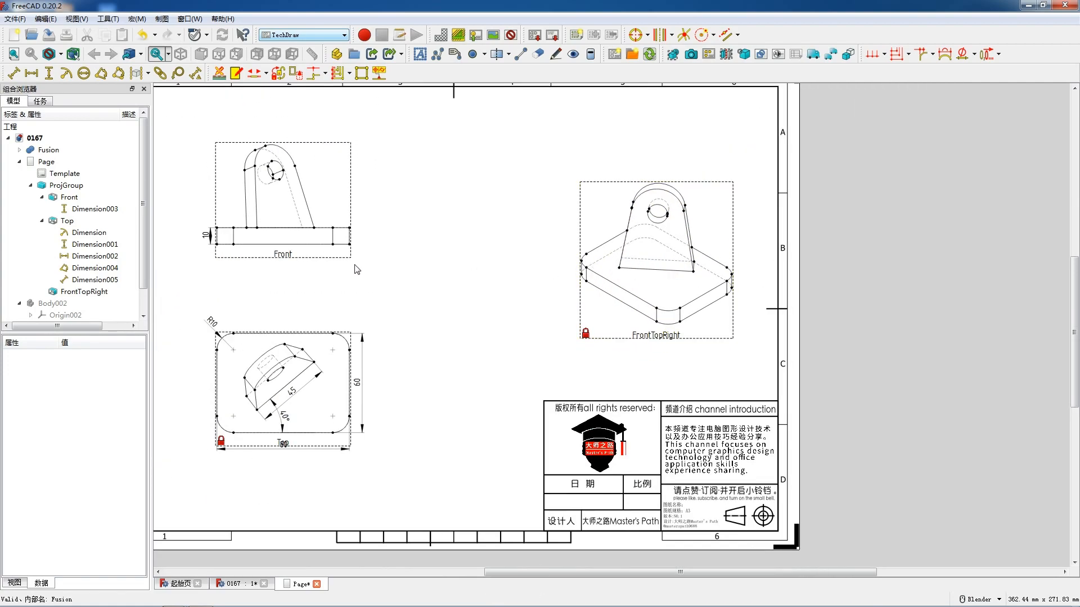
pyautogui.scroll(1, 377, 298)
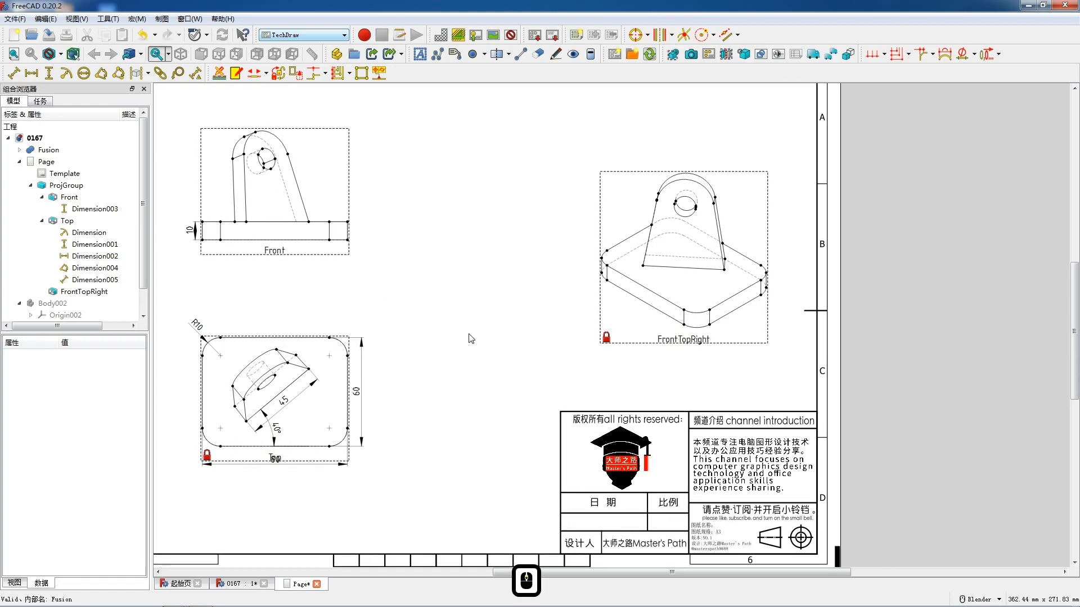
pyautogui.scroll(2, 472, 338)
pyautogui.scroll(-2, 544, 360)
pyautogui.scroll(-1, 544, 360)
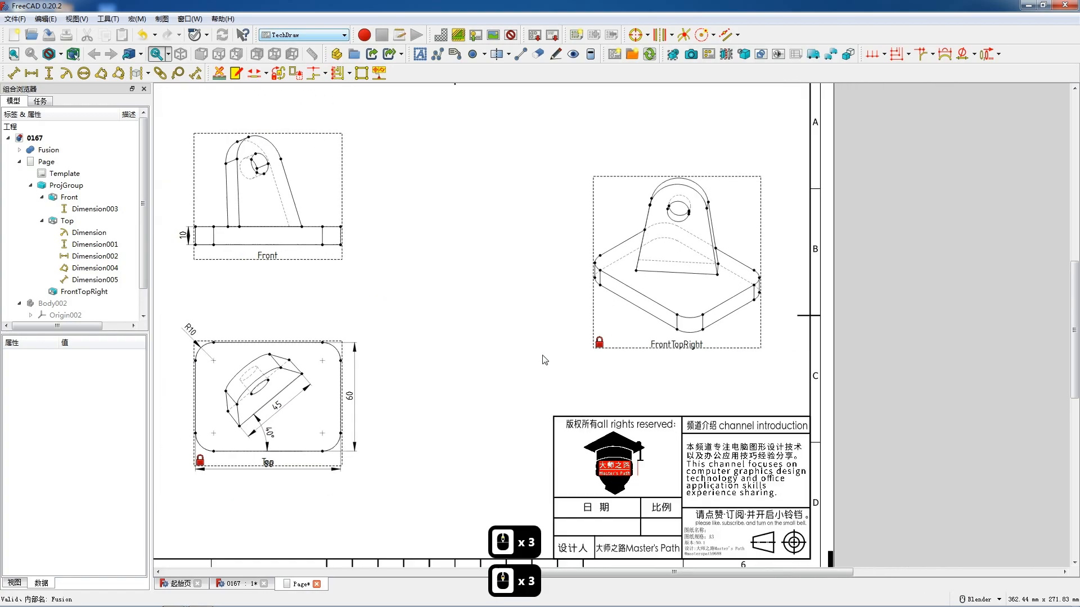
pyautogui.click(419, 55)
pyautogui.click(419, 55)
pyautogui.click(419, 54)
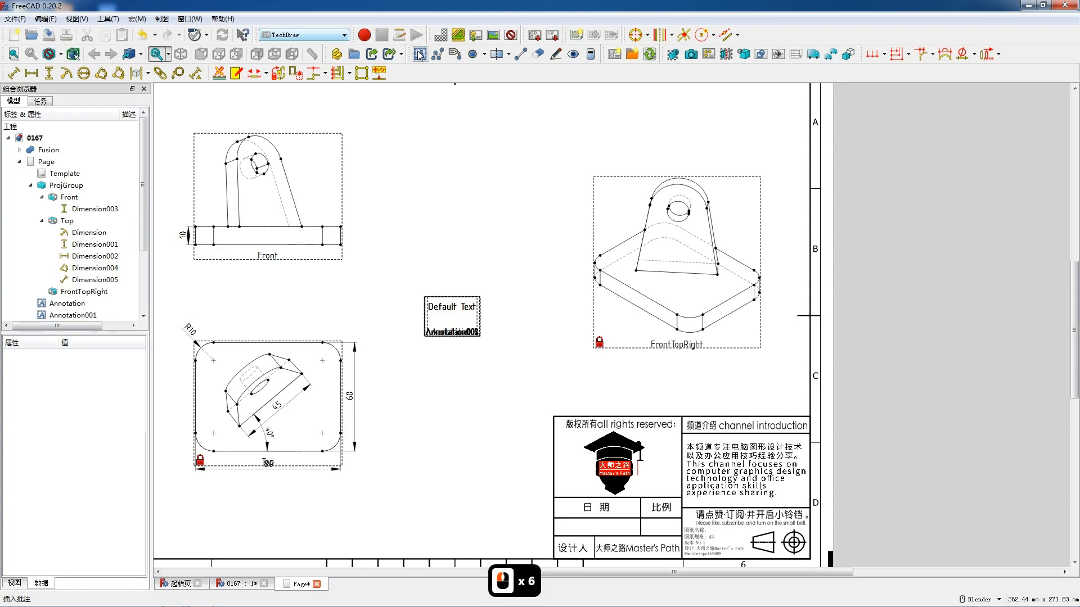
# - Change the text of the topmost annotation to 前视图 and place it below the Front view
pyautogui.doubleClick(453, 313)
pyautogui.moveTo(516, 248); pyautogui.dragTo(456, 253)
pyautogui.write('前视图')
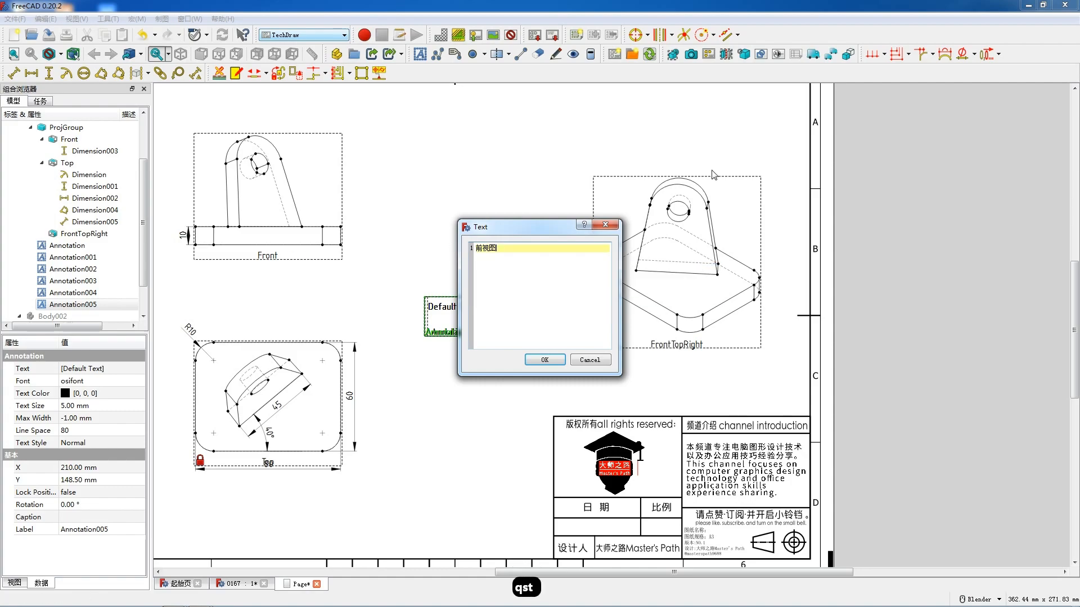
pyautogui.click(554, 360)
pyautogui.moveTo(456, 310)
pyautogui.mouseDown()
pyautogui.moveTo(408, 312)
pyautogui.moveTo(267, 273)
pyautogui.moveTo(266, 283)
pyautogui.mouseUp()
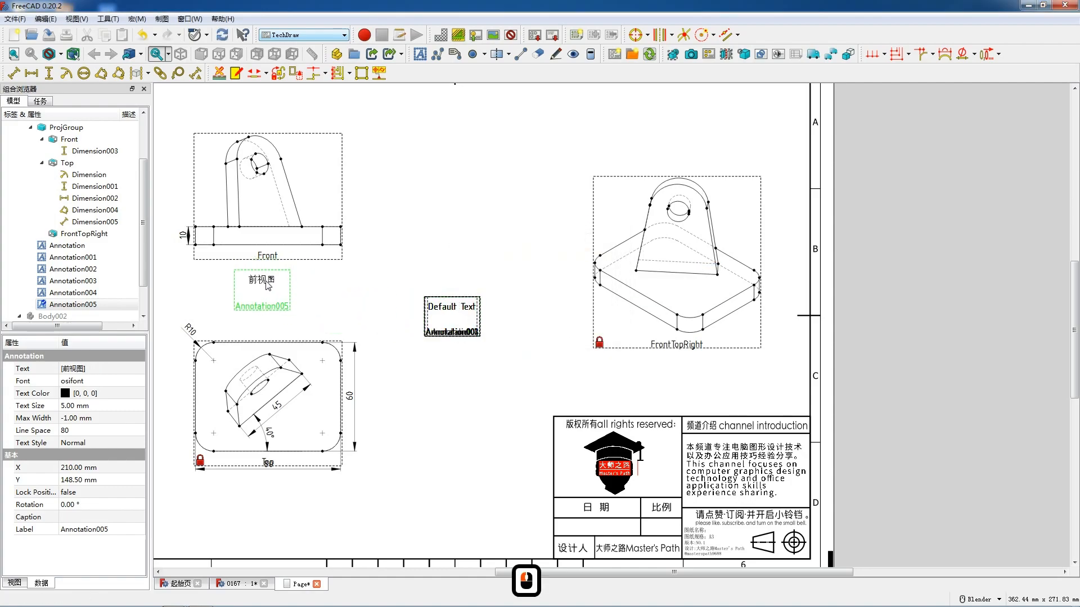
# - Add a horizontal dimension between the base plate's two bottom corners in the Front view and adjust the 前视图 label below it
pyautogui.click(340, 245)
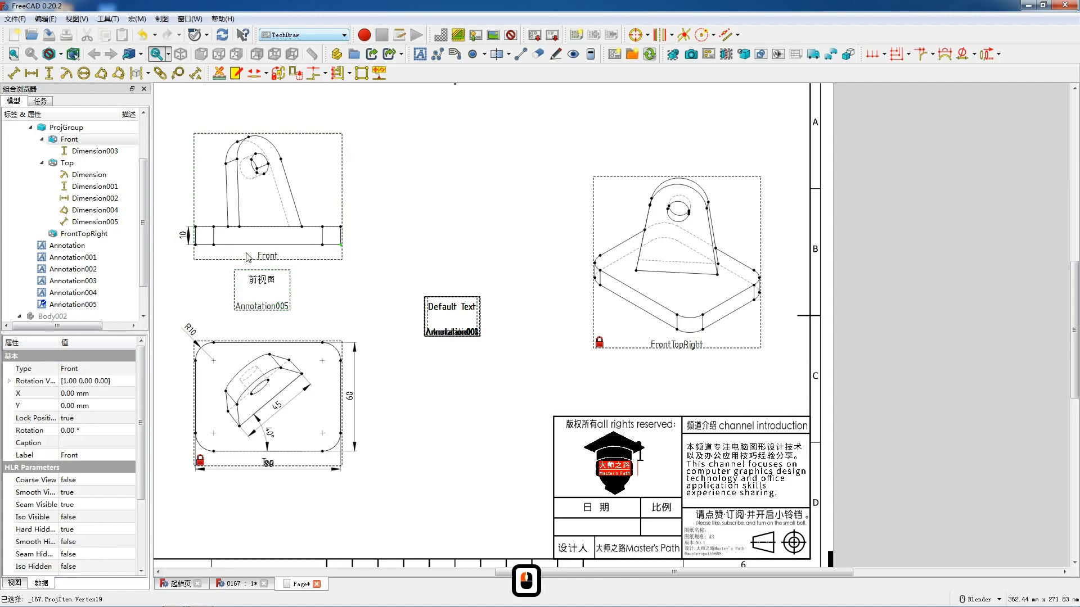
pyautogui.keyDown('ctrl'); pyautogui.click(196, 245); pyautogui.keyUp('ctrl')
pyautogui.hotkey('shift', 'h')
pyautogui.moveTo(267, 248); pyautogui.dragTo(264, 258)
pyautogui.click(269, 284)
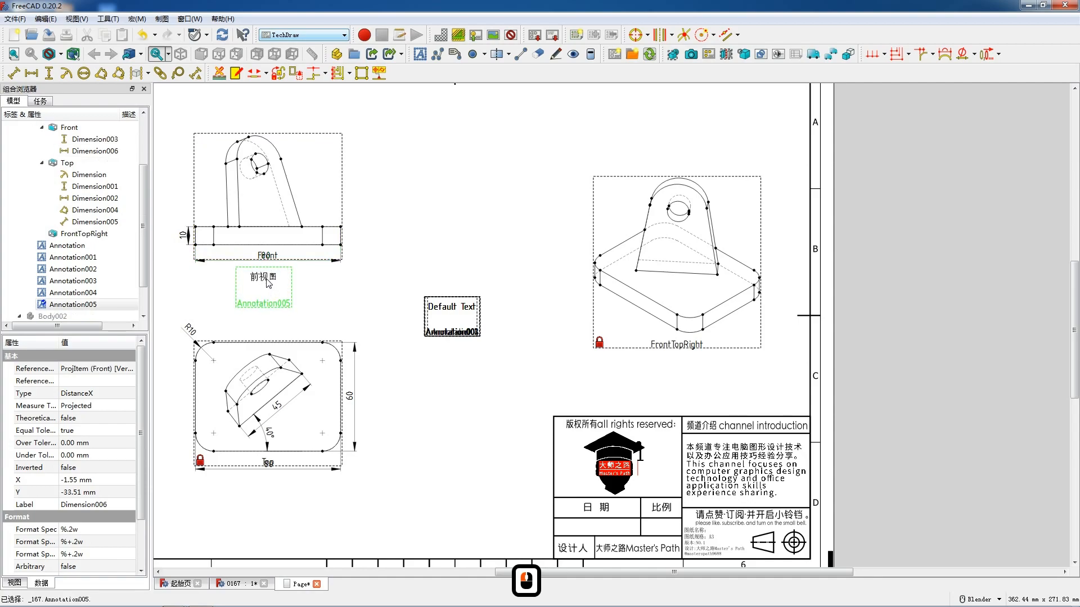
pyautogui.moveTo(268, 284); pyautogui.dragTo(415, 298)
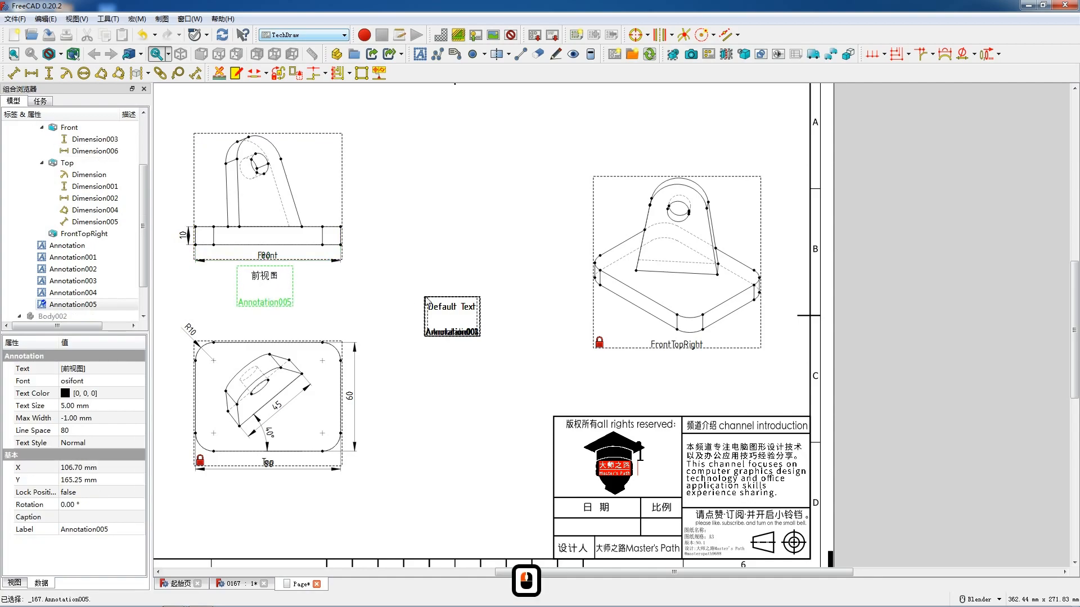
# - Change the next default annotation's text to 顶视图 and place it below the Top view
pyautogui.doubleClick(442, 310)
pyautogui.tripleClick(535, 250)
pyautogui.write('顶视图')
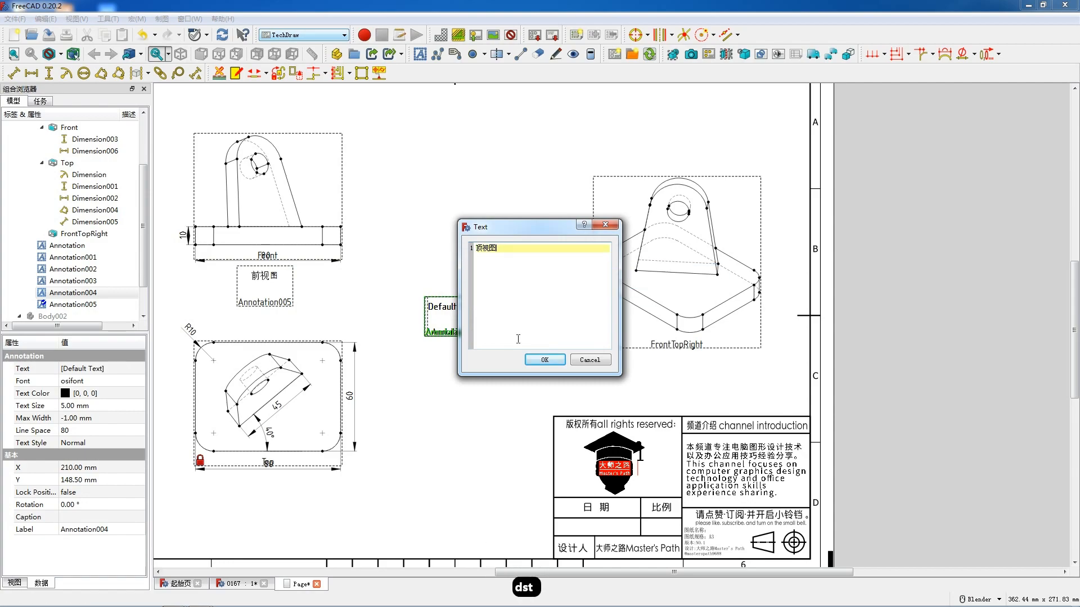
pyautogui.click(545, 360)
pyautogui.moveTo(440, 343)
pyautogui.mouseDown()
pyautogui.moveTo(274, 470)
pyautogui.moveTo(270, 486)
pyautogui.mouseUp()
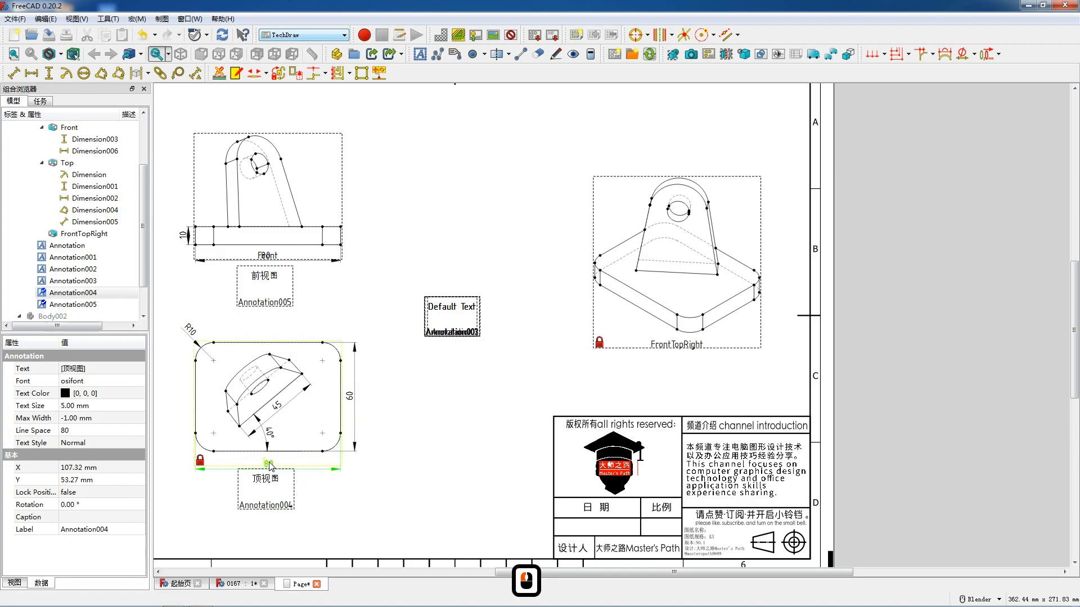
pyautogui.click(267, 462)
# - Change another default annotation's text to 透视图 and place it below the FrontTopRight view
pyautogui.doubleClick(446, 311)
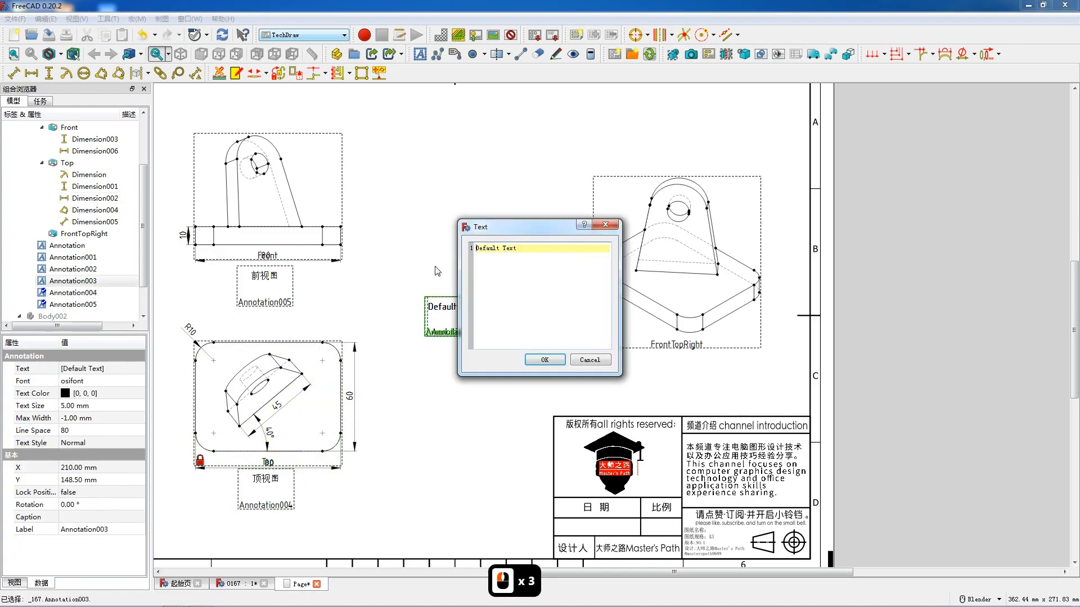
pyautogui.tripleClick(544, 251)
pyautogui.write('tst')
pyautogui.press('space')
pyautogui.click(555, 362)
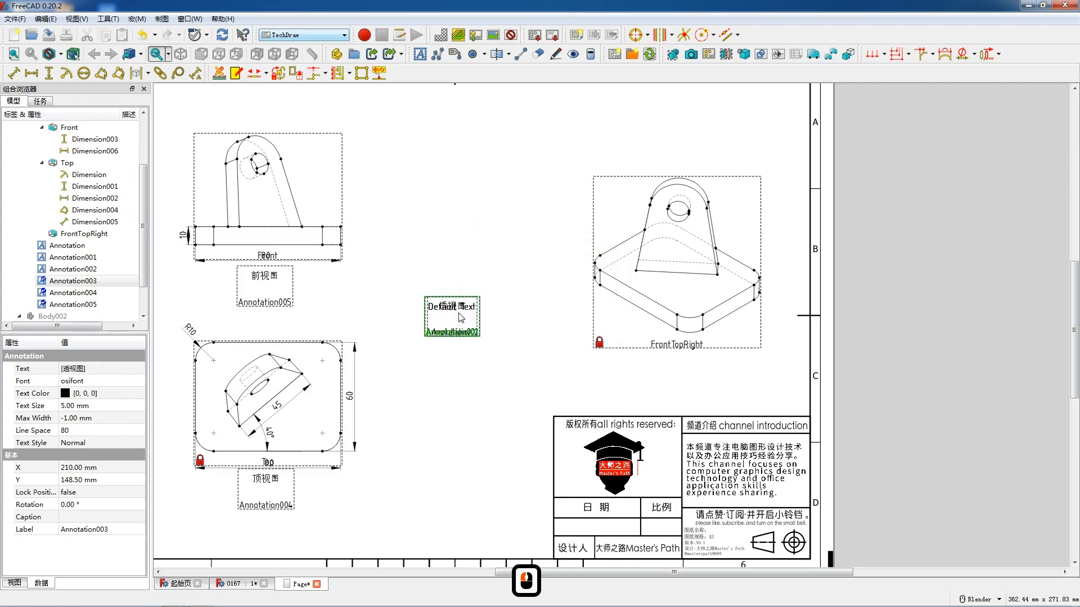
pyautogui.moveTo(492, 320)
pyautogui.mouseDown()
pyautogui.moveTo(677, 372)
pyautogui.moveTo(722, 364)
pyautogui.mouseUp()
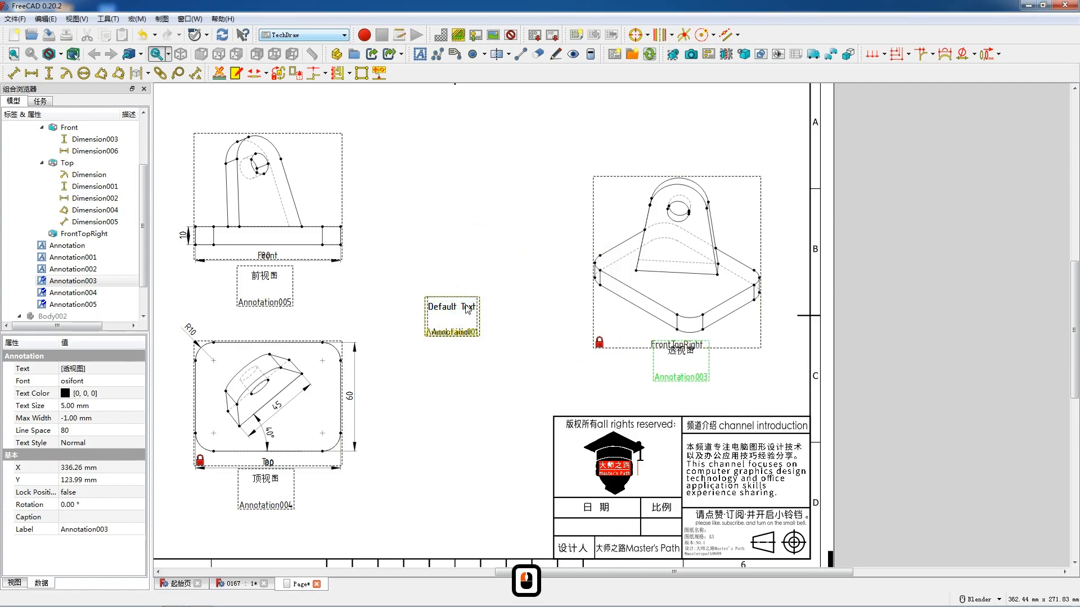
# - Set the next default annotation's text to 2023.07.08 and place it in the title block's date cell
pyautogui.doubleClick(464, 308)
pyautogui.tripleClick(522, 249)
pyautogui.write('2023.07.08')
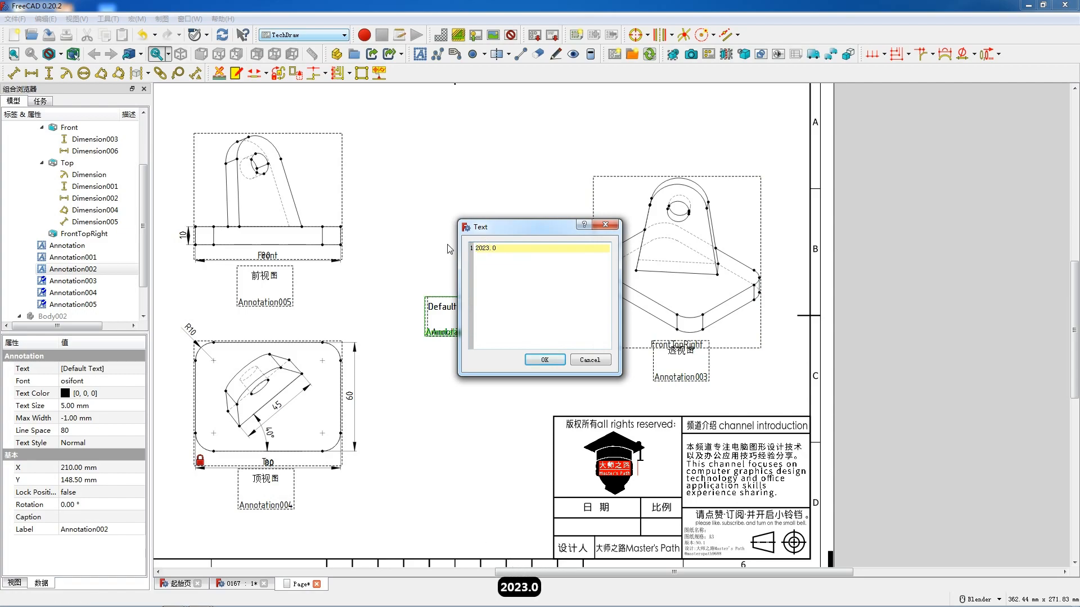
pyautogui.click(544, 360)
pyautogui.moveTo(472, 340); pyautogui.dragTo(603, 530)
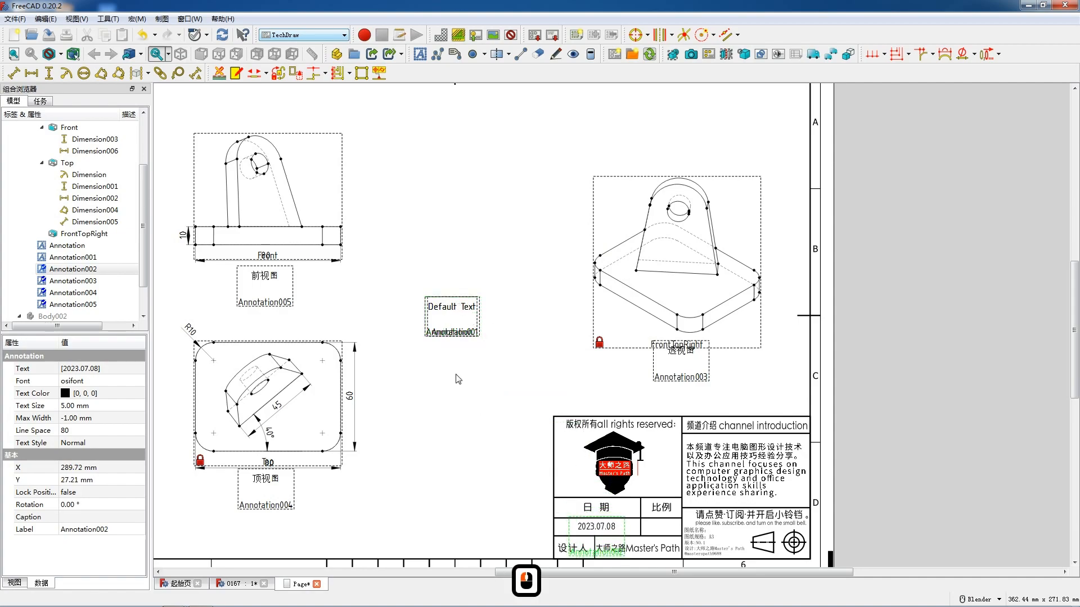
# - Set the next default annotation's text to 1: 1 and place it in the title block's scale cell
pyautogui.doubleClick(444, 312)
pyautogui.tripleClick(526, 254)
pyautogui.write('1: 1')
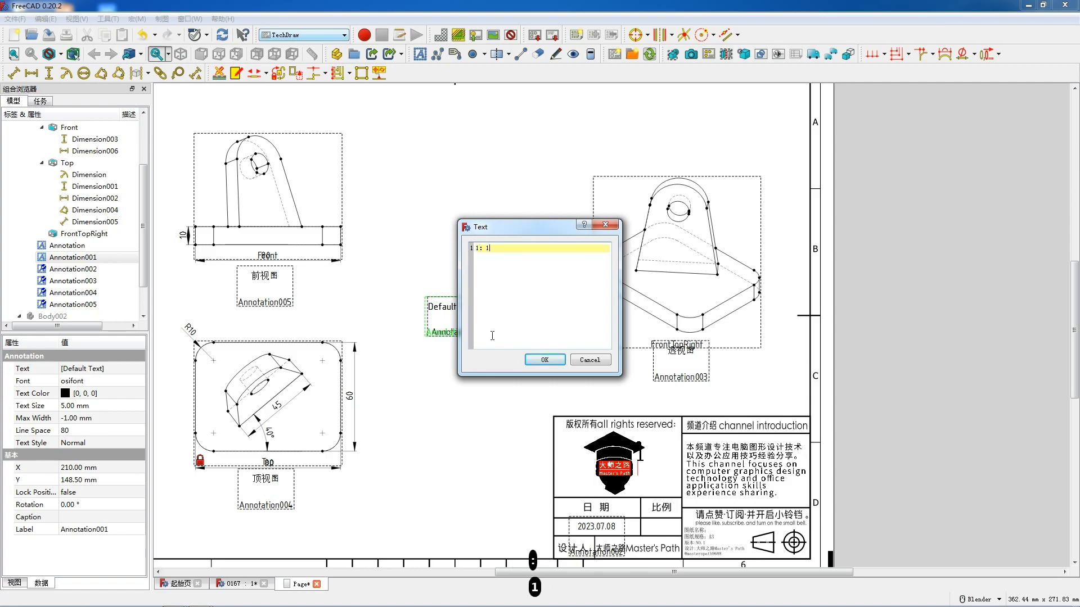
pyautogui.click(541, 361)
pyautogui.moveTo(465, 318); pyautogui.dragTo(665, 533)
# - Change the last default annotation to 机械产品零件0167 with text size 3 and place it on the title block's drawing-name line
pyautogui.doubleClick(467, 310)
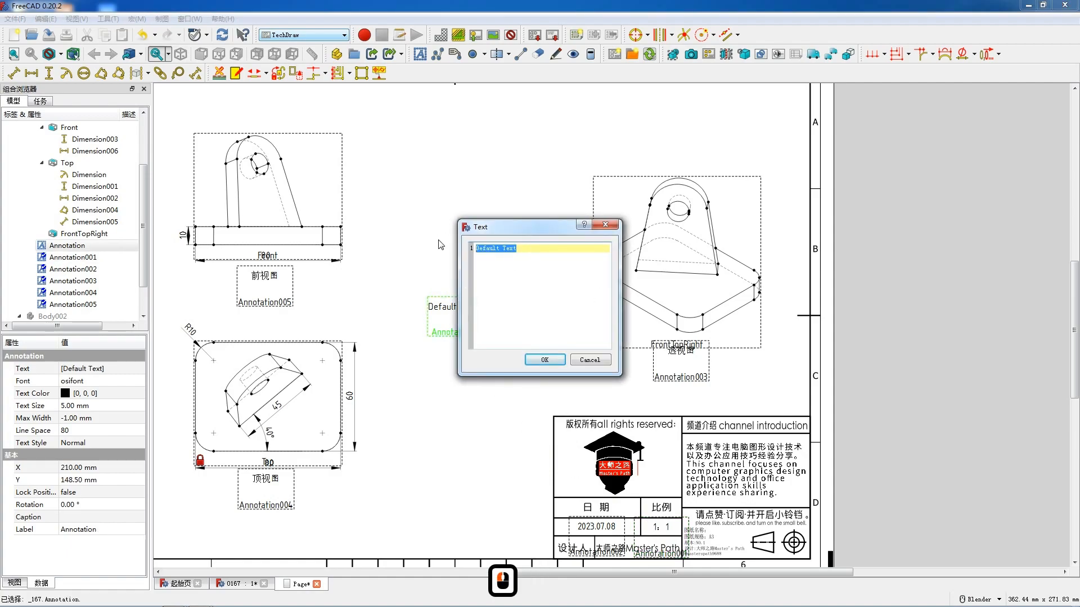
pyautogui.write('机械产品零件0167')
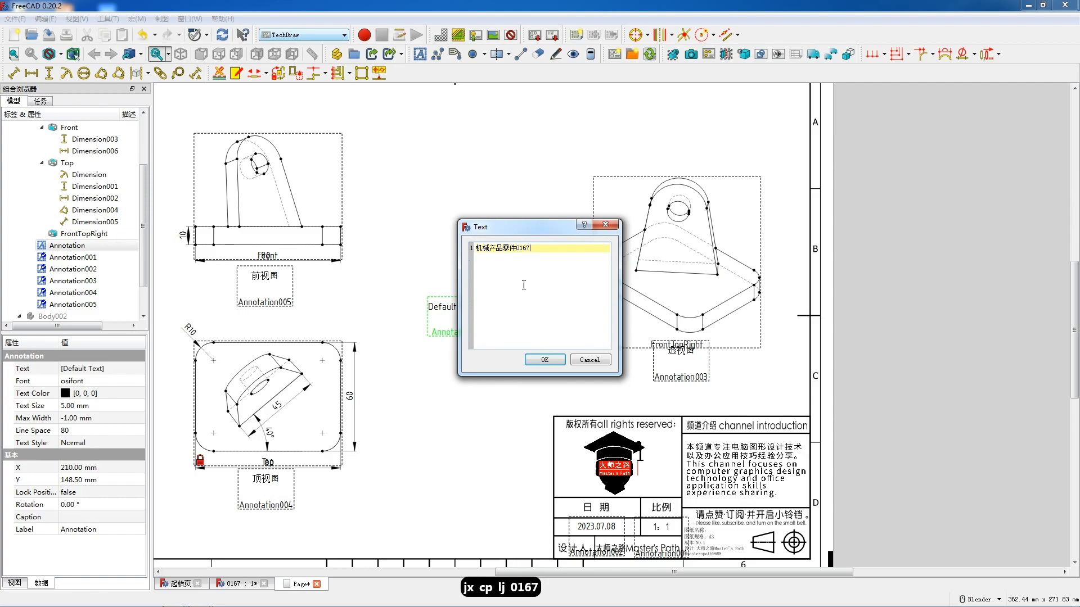
pyautogui.click(542, 361)
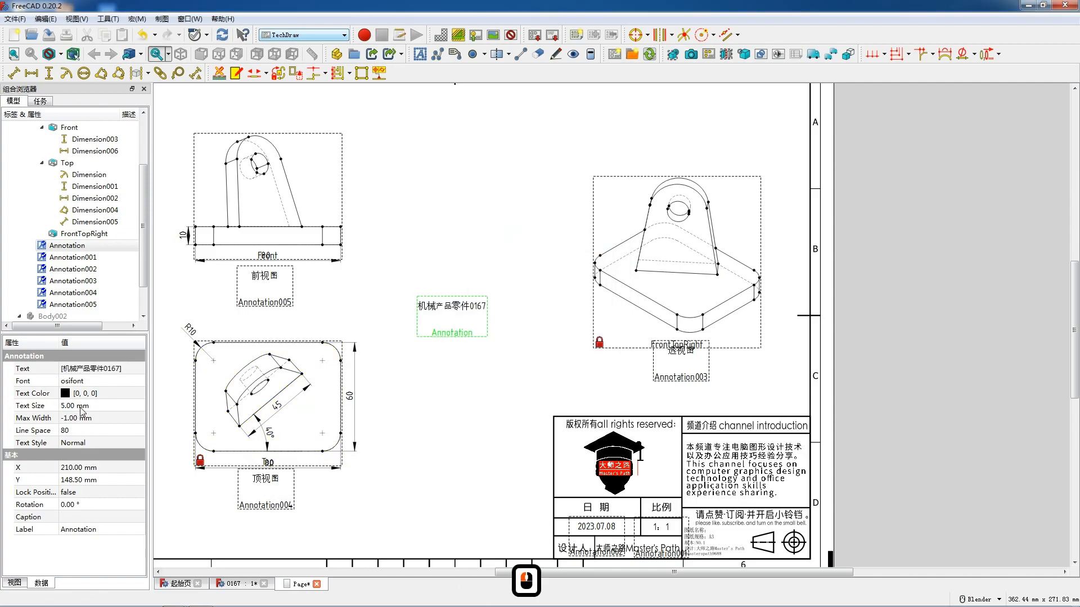
pyautogui.click(81, 406)
pyautogui.write('3')
pyautogui.moveTo(449, 313)
pyautogui.mouseDown()
pyautogui.moveTo(602, 459)
pyautogui.moveTo(723, 533)
pyautogui.mouseUp()
pyautogui.click(725, 534)
# - Turn off the view frames on the drawing page to show the clean sheet
pyautogui.click(478, 419)
pyautogui.rightClick(475, 416)
pyautogui.click(480, 414)
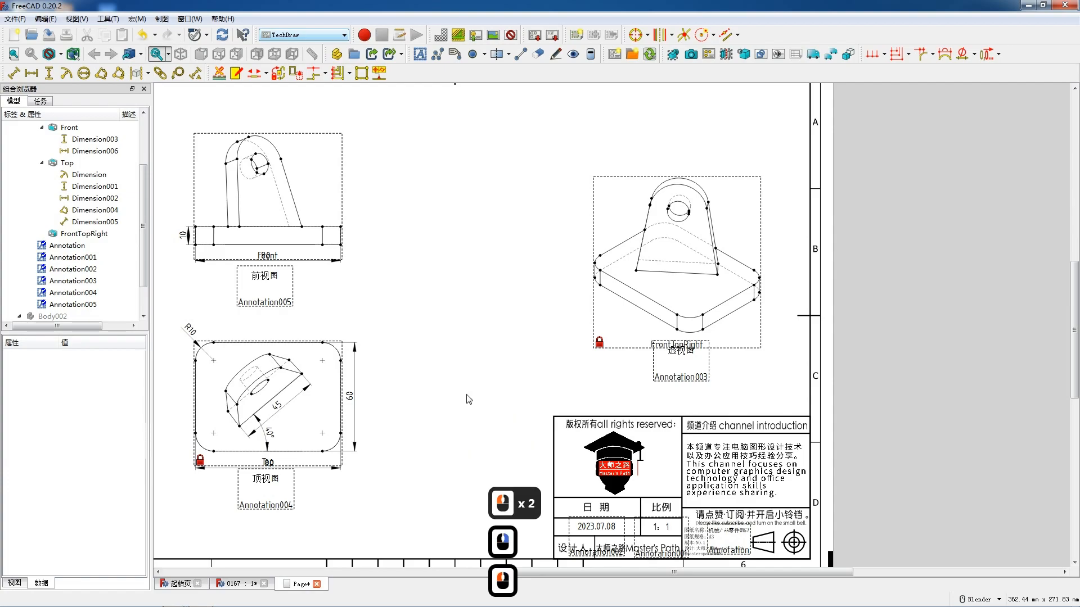
pyautogui.scroll(-3, 453, 360)
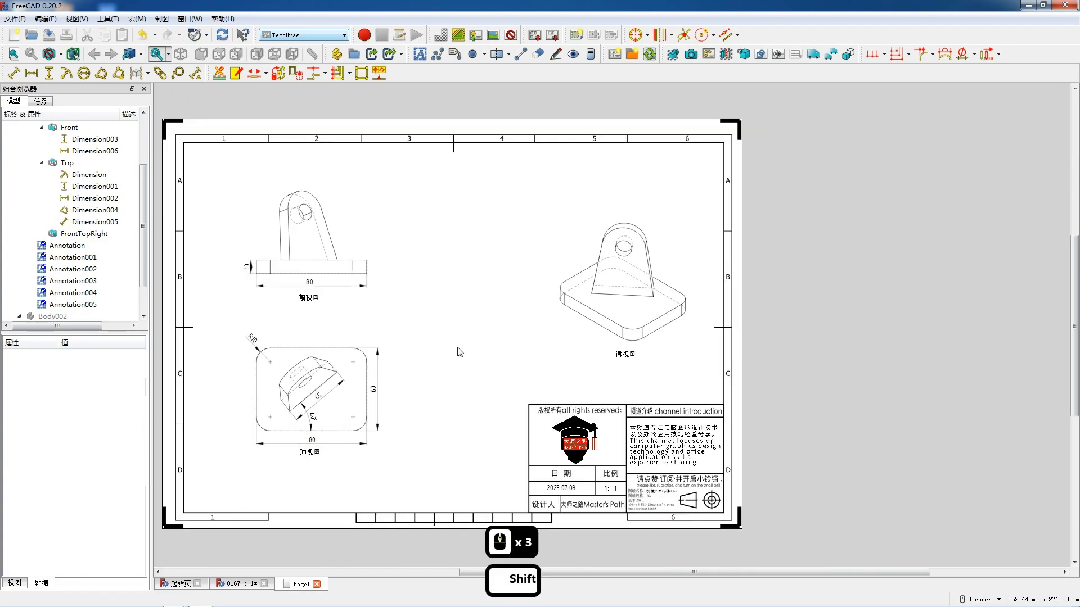
# - Return to the 3D model in the Part Design workbench, create a new body and start a sketch on its XZ plane
pyautogui.press('F12')
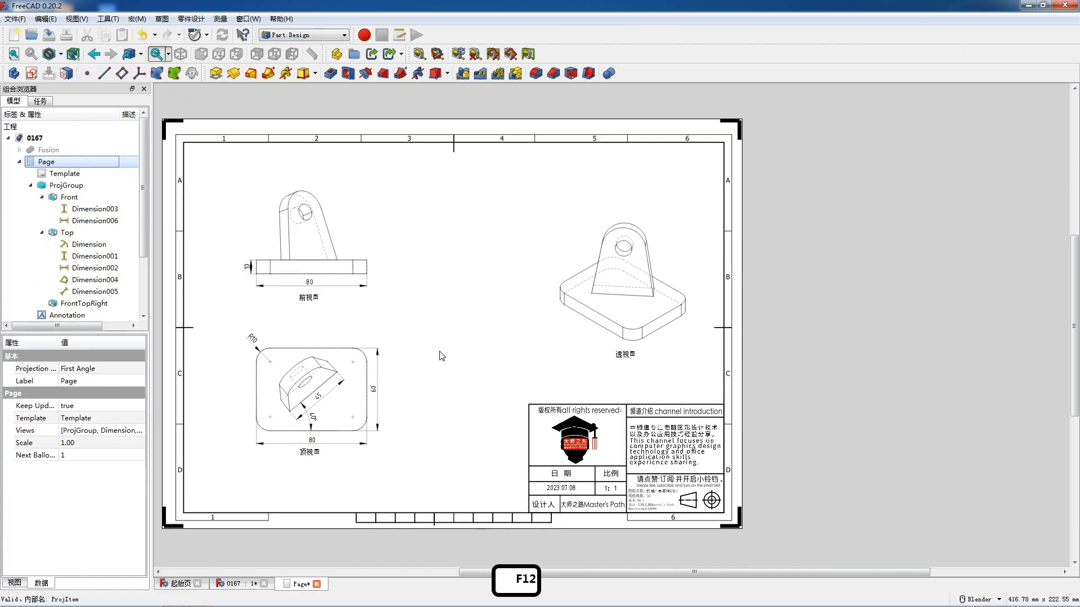
pyautogui.doubleClick(37, 148)
pyautogui.click(222, 194)
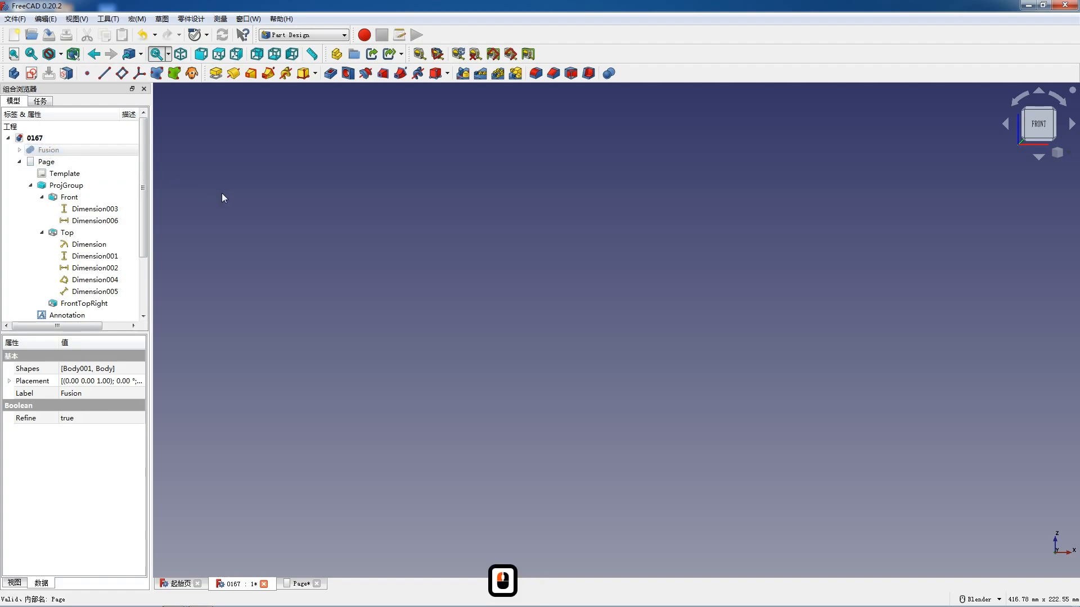
pyautogui.click(21, 74)
pyautogui.click(67, 307)
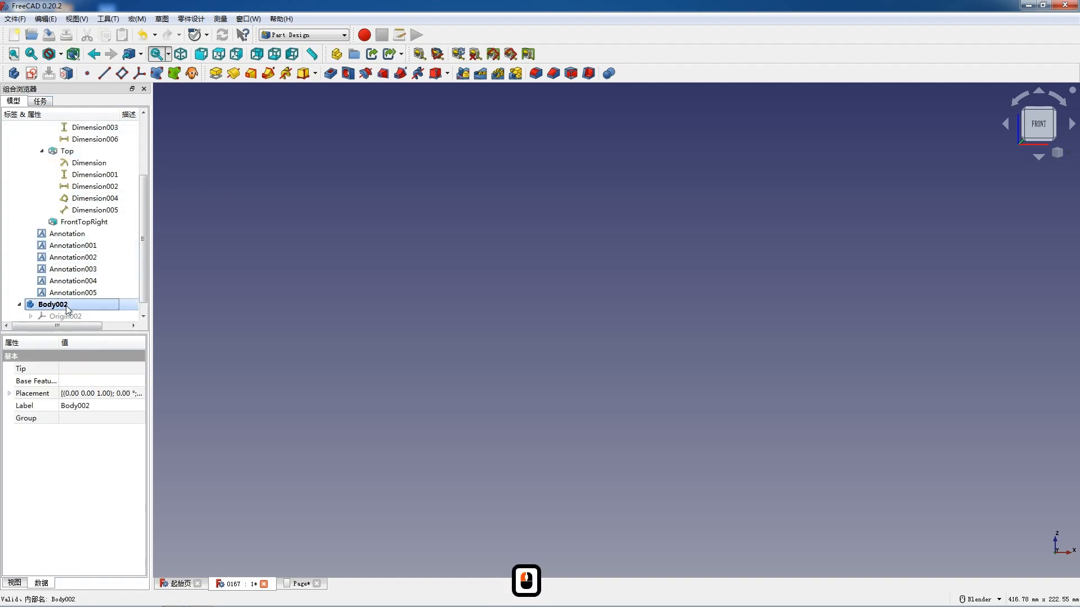
pyautogui.doubleClick(35, 71)
pyautogui.click(331, 271)
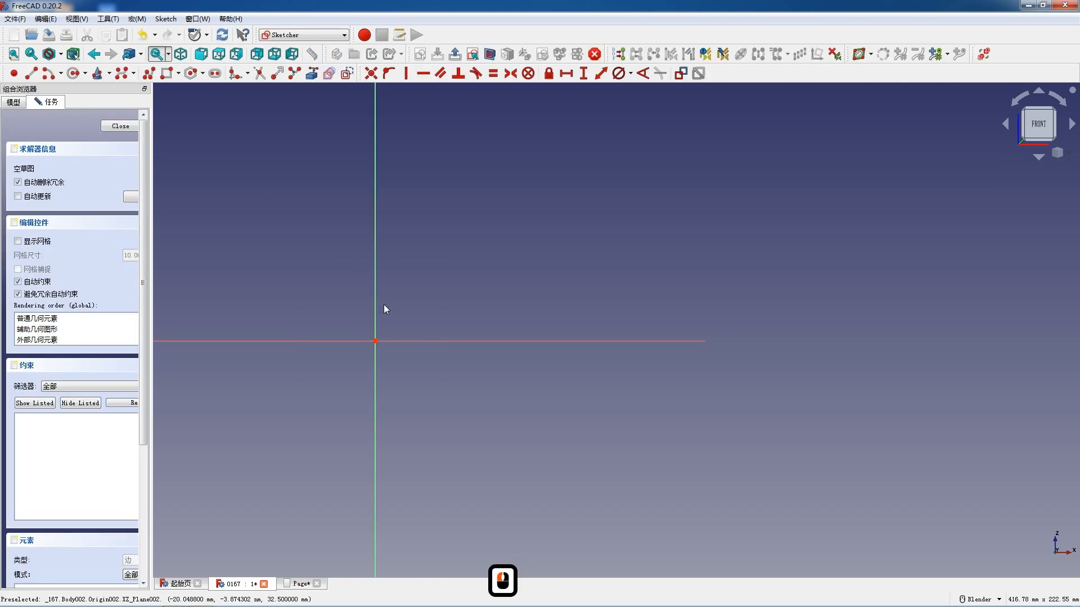
# - Sketch a closed polyline profile with a base on the horizontal axis, two slanted sides and a tangent arc on top
pyautogui.scroll(-2, 447, 239)
pyautogui.scroll(3, 393, 319)
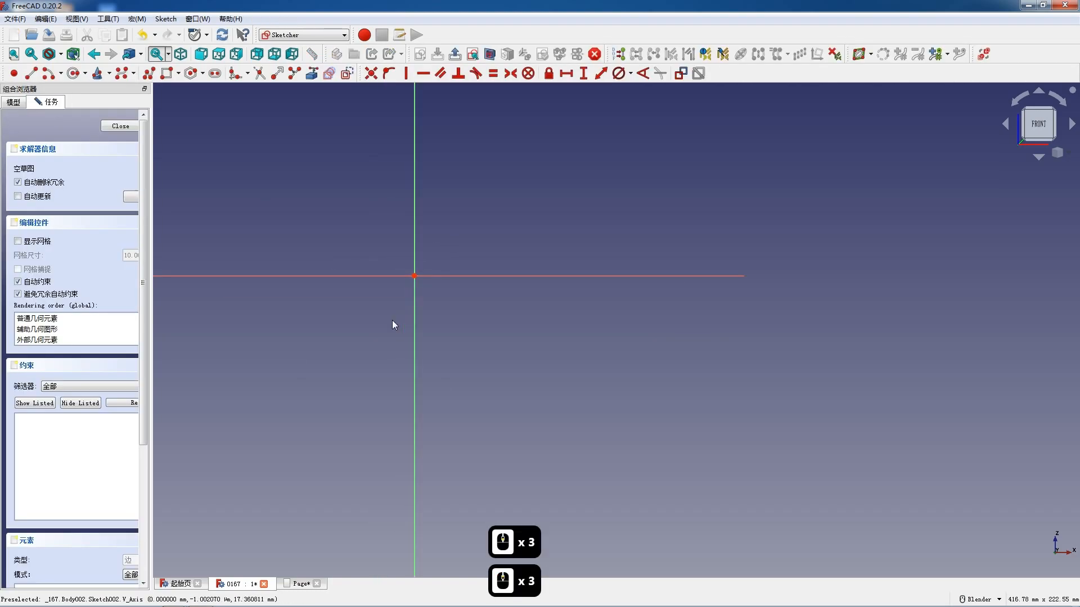
pyautogui.click(151, 72)
pyautogui.click(318, 276)
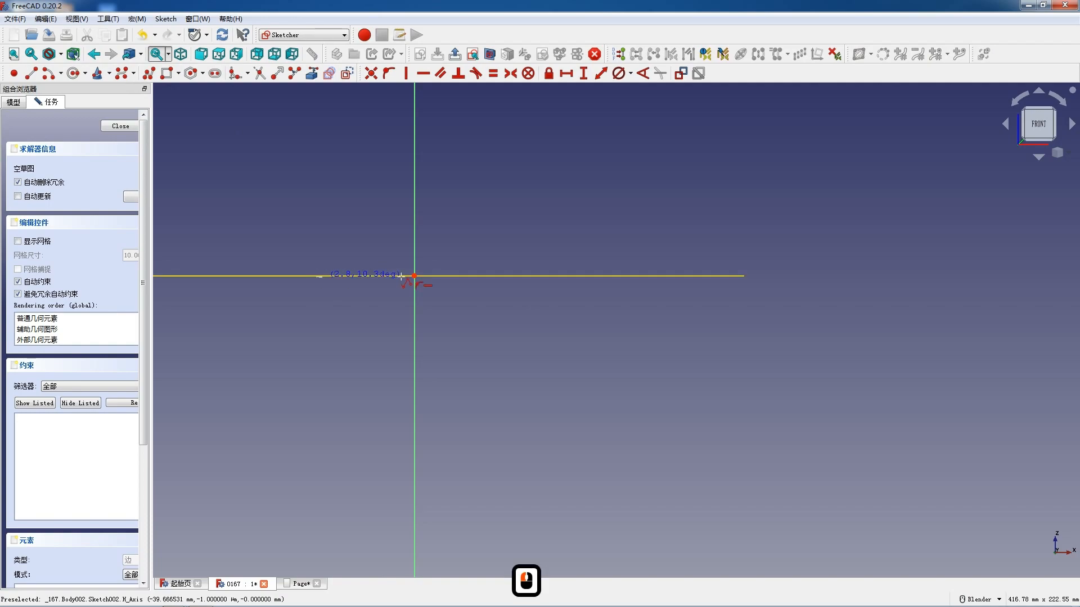
pyautogui.click(514, 275)
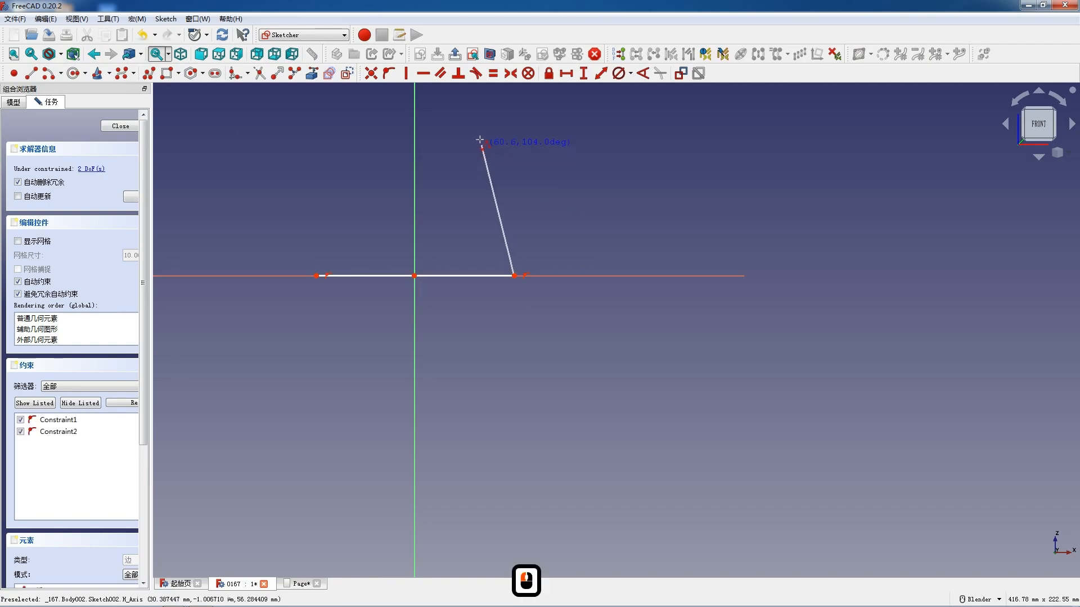
pyautogui.click(479, 140)
pyautogui.press('m')
pyautogui.press('m')
pyautogui.press('m')
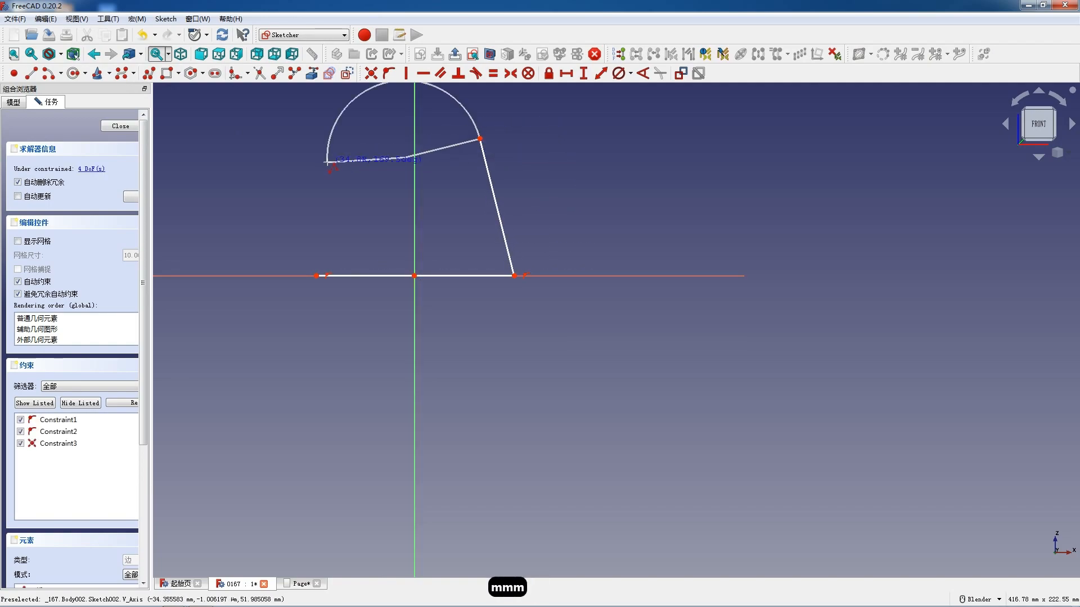
pyautogui.click(350, 142)
pyautogui.click(320, 276)
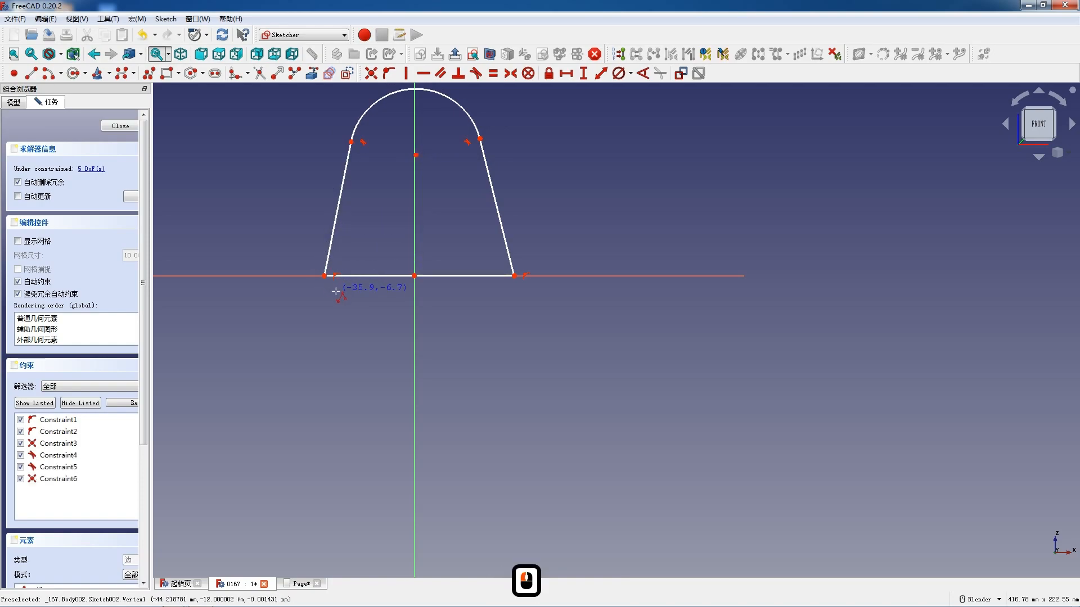
pyautogui.press('Escape')
pyautogui.press('Escape')
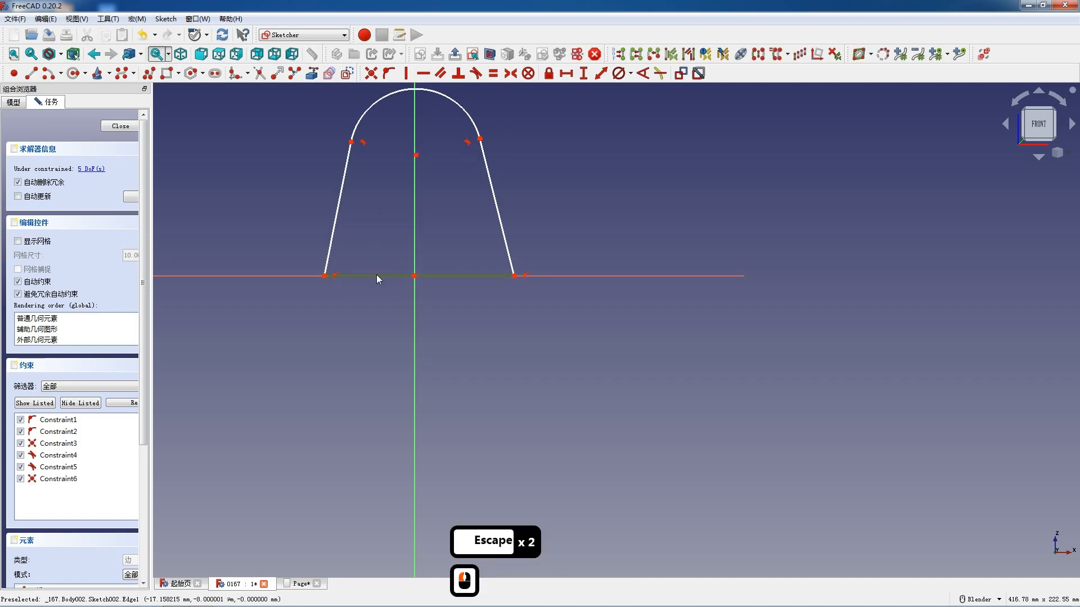
# - Set the profile's base length to 45 mm and make its endpoints symmetric about the origin
pyautogui.click(376, 275)
pyautogui.write('l45')
pyautogui.press('Return')
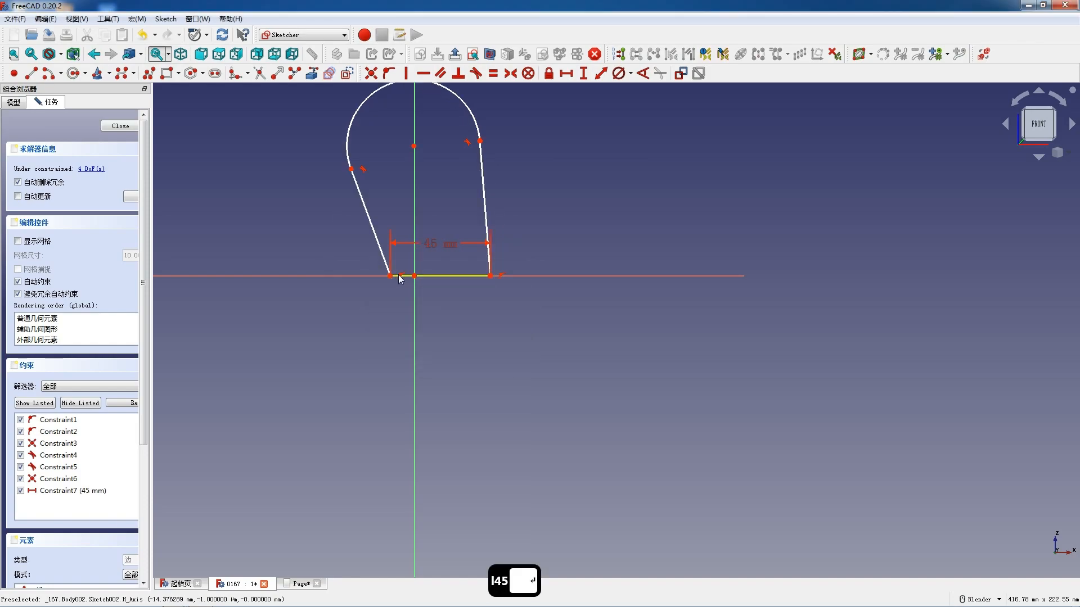
pyautogui.moveTo(390, 275); pyautogui.dragTo(362, 275)
pyautogui.click(363, 275)
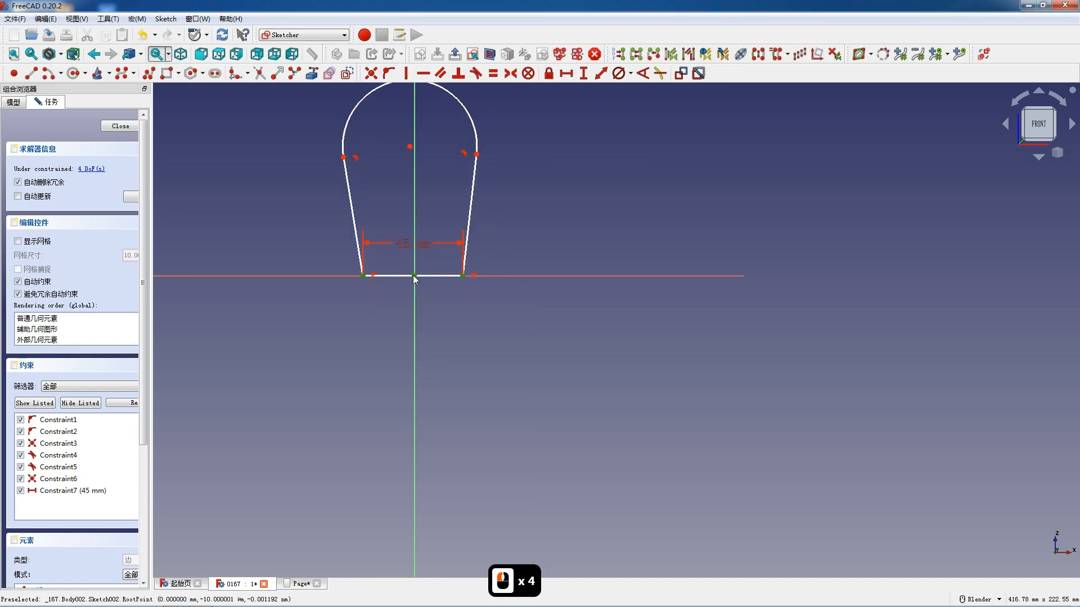
pyautogui.press('s')
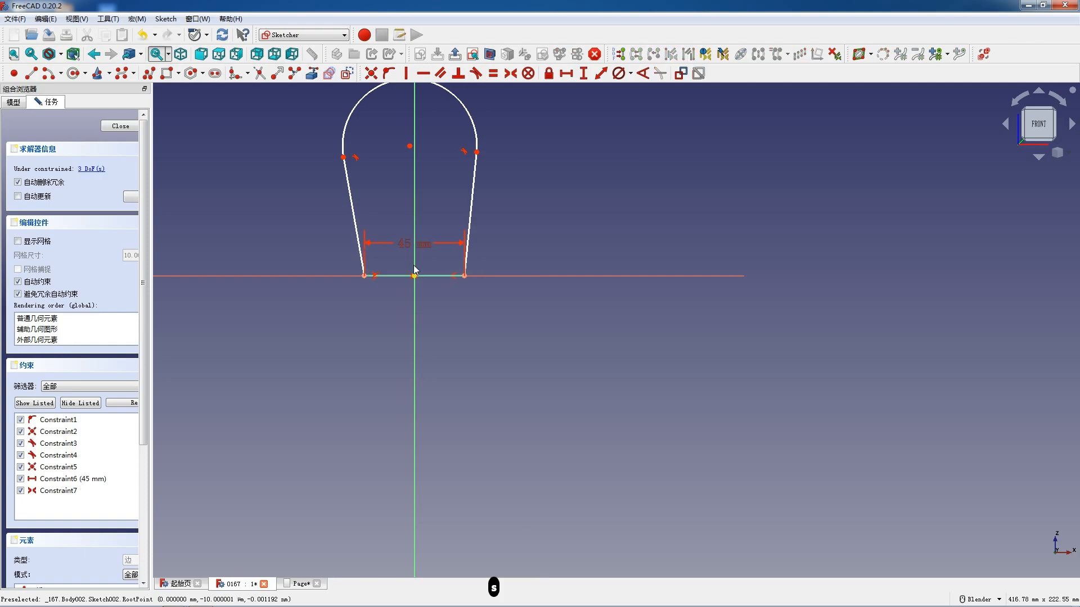
# - Set the top arc's diameter to 32 mm and constrain its centre to the vertical axis
pyautogui.click(366, 95)
pyautogui.click(619, 74)
pyautogui.write('32')
pyautogui.press('Return')
pyautogui.scroll(3, 422, 183)
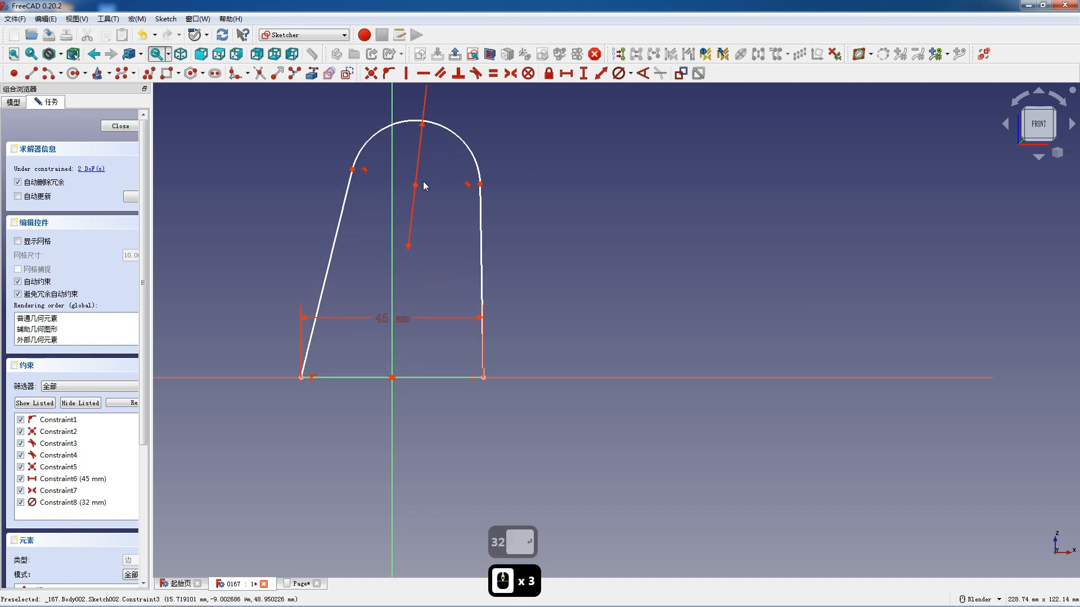
pyautogui.moveTo(417, 184); pyautogui.dragTo(394, 179)
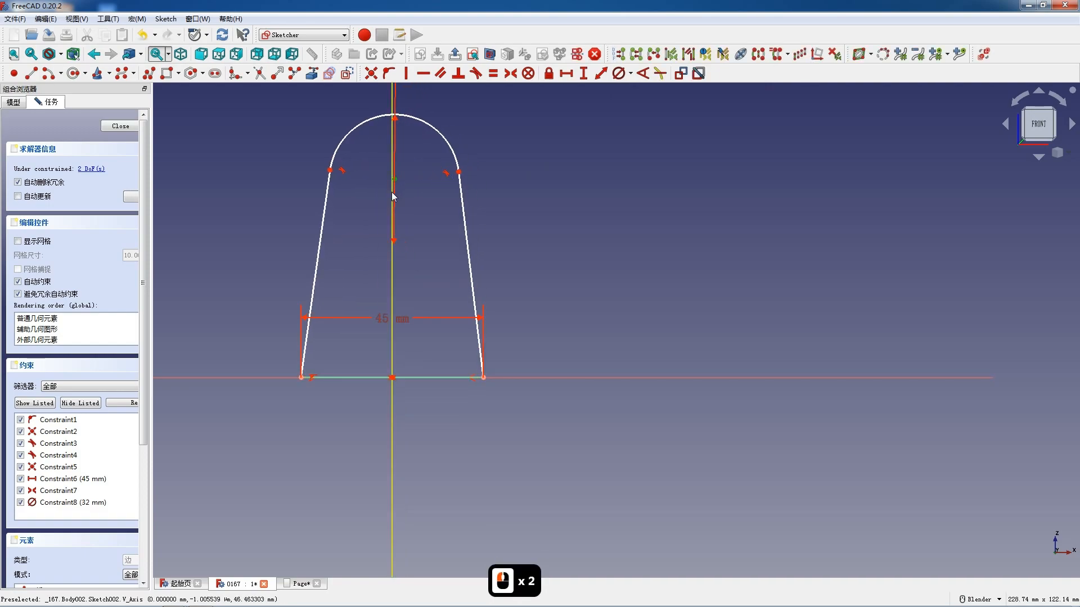
pyautogui.click(390, 194)
pyautogui.press('o')
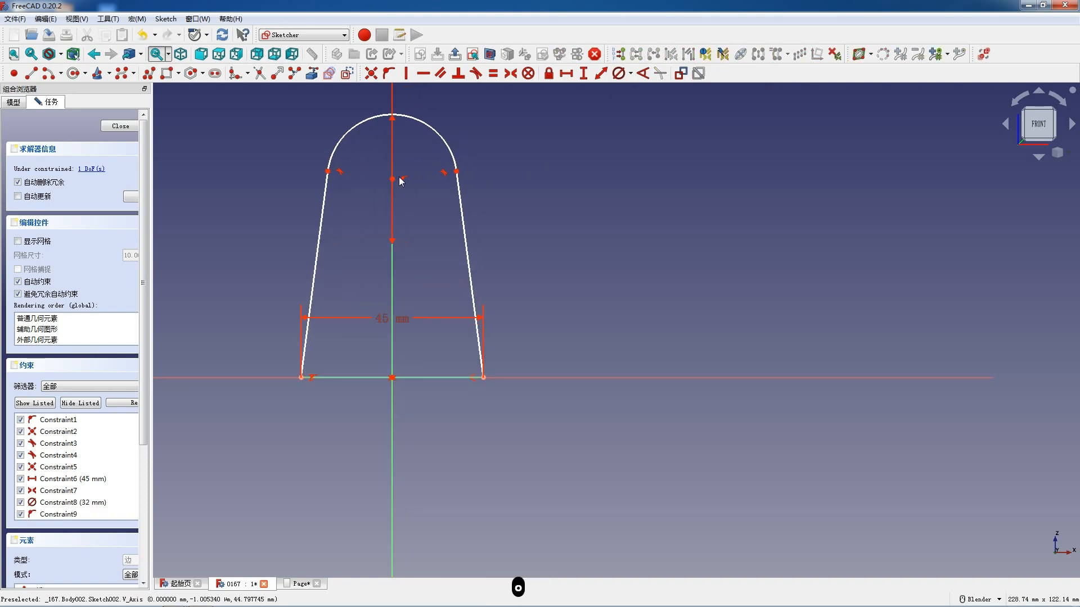
# - Set the vertical distance from the base's left endpoint to the top arc's centre to 36 mm
pyautogui.click(346, 377)
pyautogui.click(301, 377)
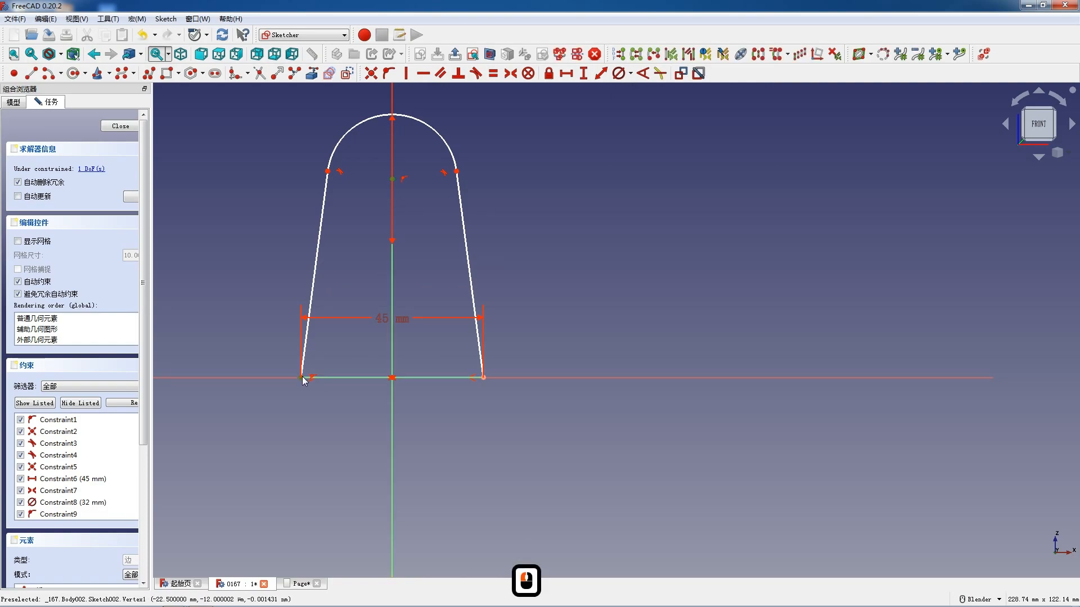
pyautogui.press('i')
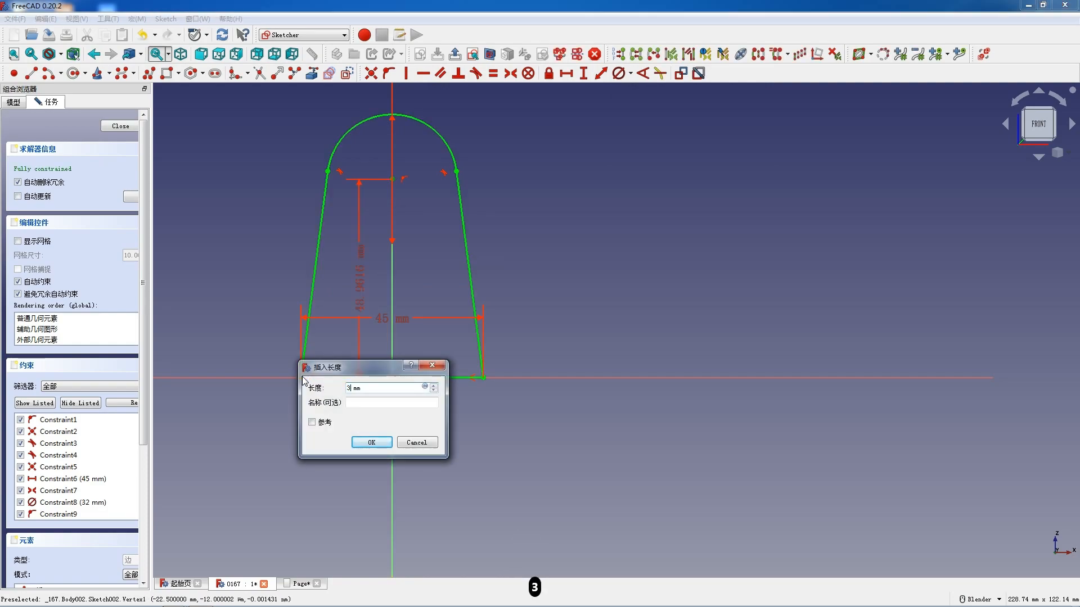
pyautogui.write('36')
pyautogui.press('Return')
pyautogui.scroll(1, 410, 222)
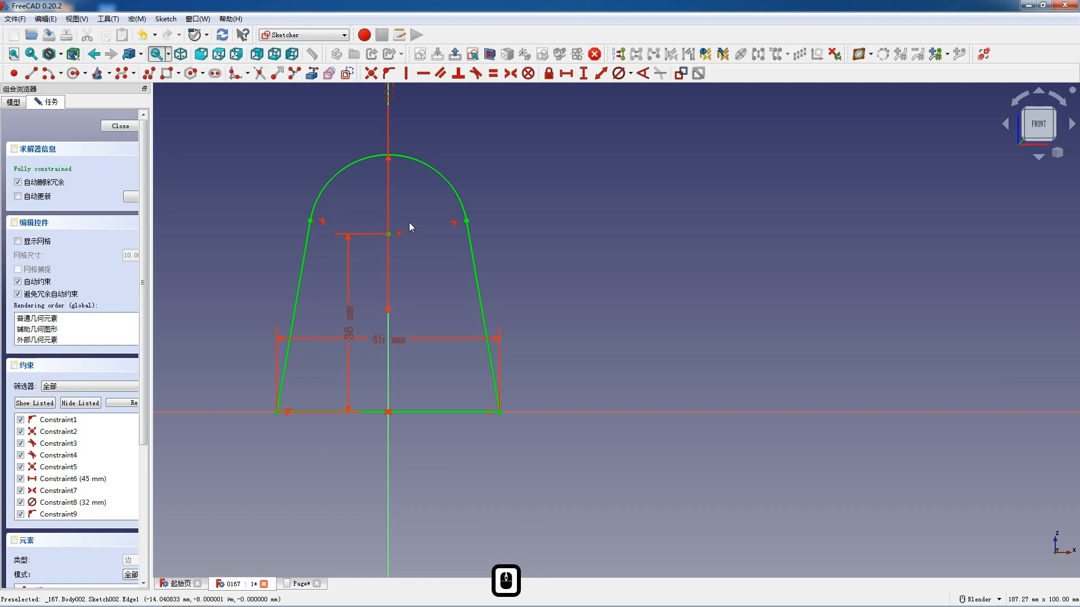
# - Draw a circle centred on the top arc's centre and set its diameter to 12 mm
pyautogui.click(71, 73)
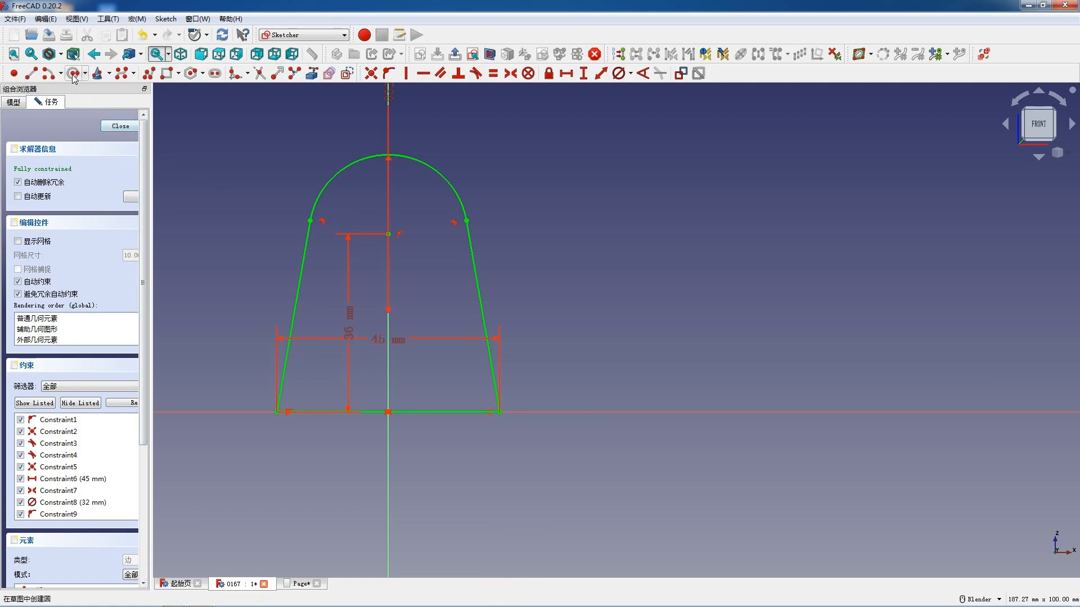
pyautogui.click(388, 234)
pyautogui.click(407, 257)
pyautogui.press('Escape')
pyautogui.click(407, 263)
pyautogui.click(617, 74)
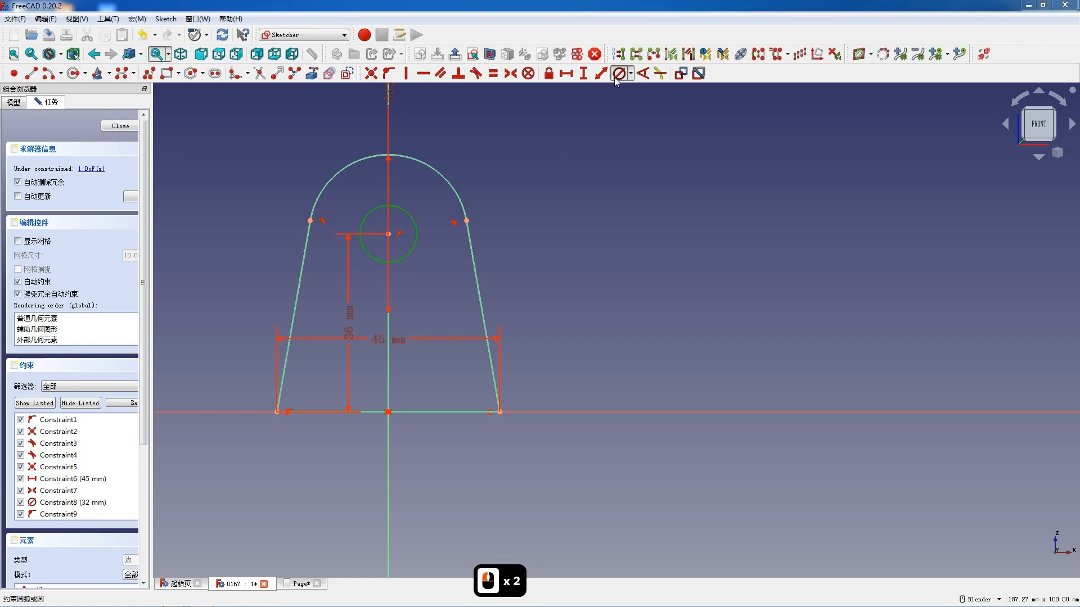
pyautogui.write('12')
pyautogui.press('Return')
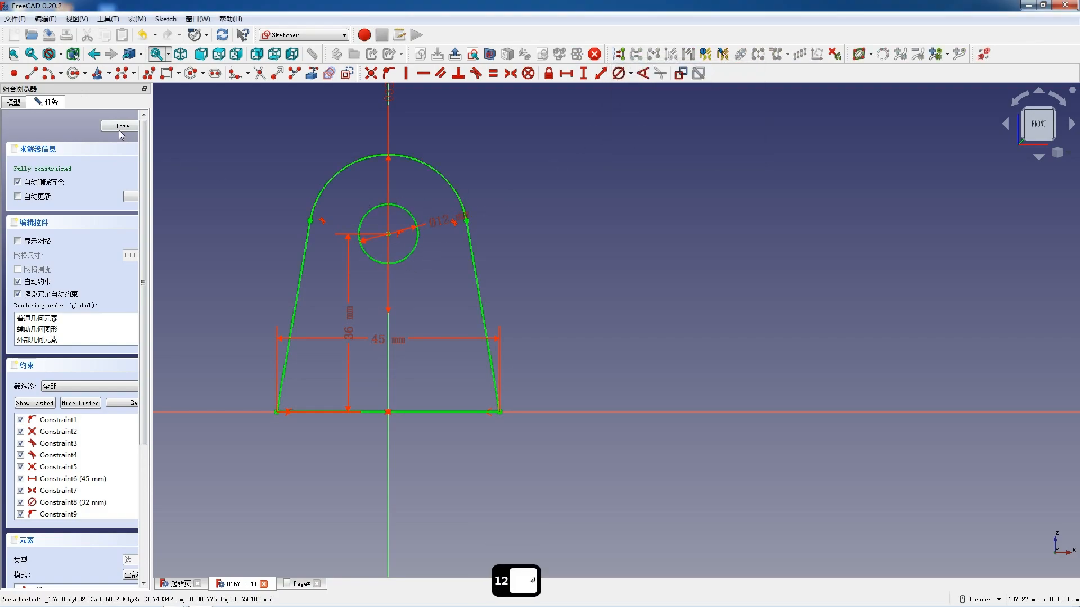
# - Finish the lug sketch and pad it 10 mm
pyautogui.click(119, 126)
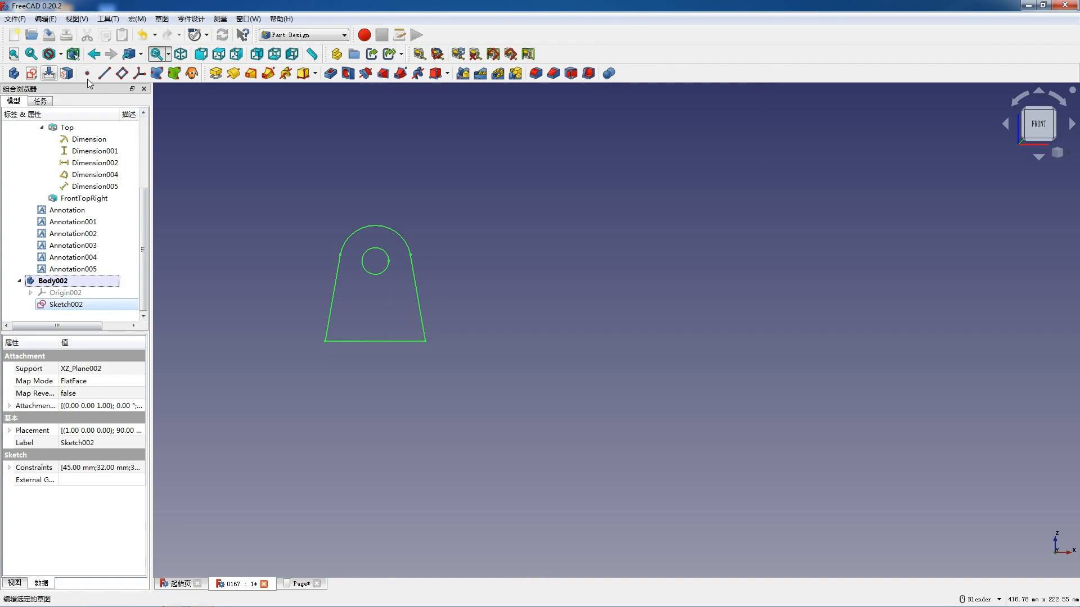
pyautogui.click(220, 75)
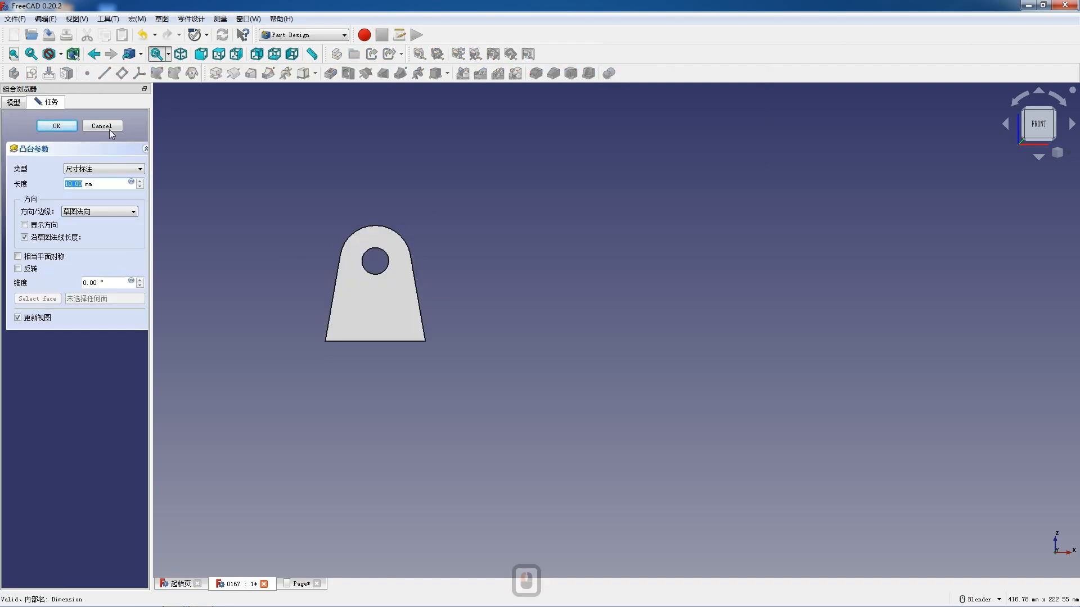
pyautogui.click(57, 125)
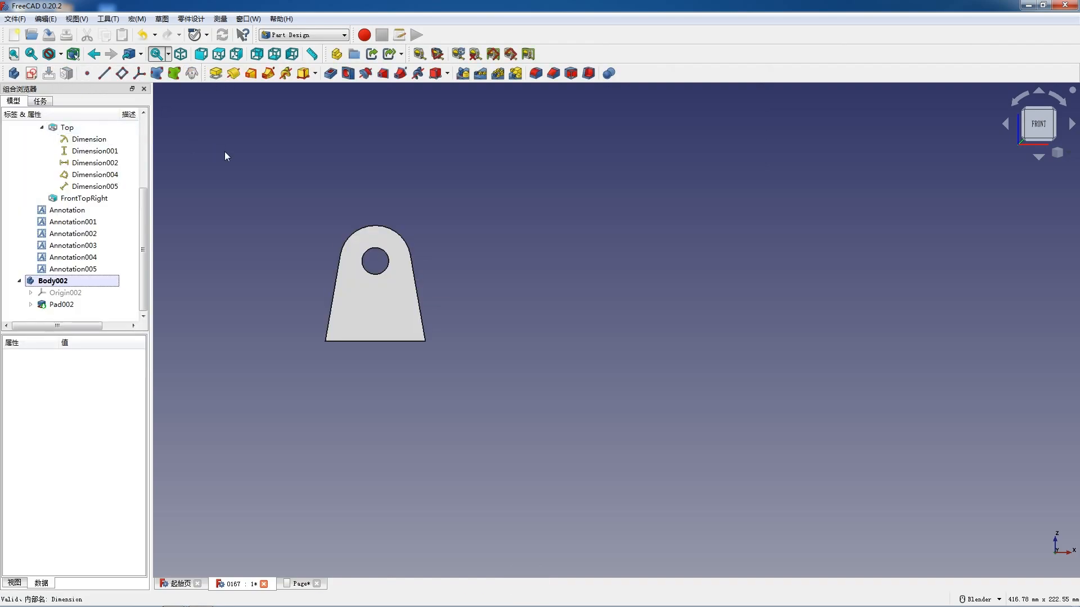
# - Switch to the TechDraw workbench and try to insert a projection group without selecting a body
pyautogui.scroll(3, 64, 146)
pyautogui.scroll(2, 64, 146)
pyautogui.click(299, 39)
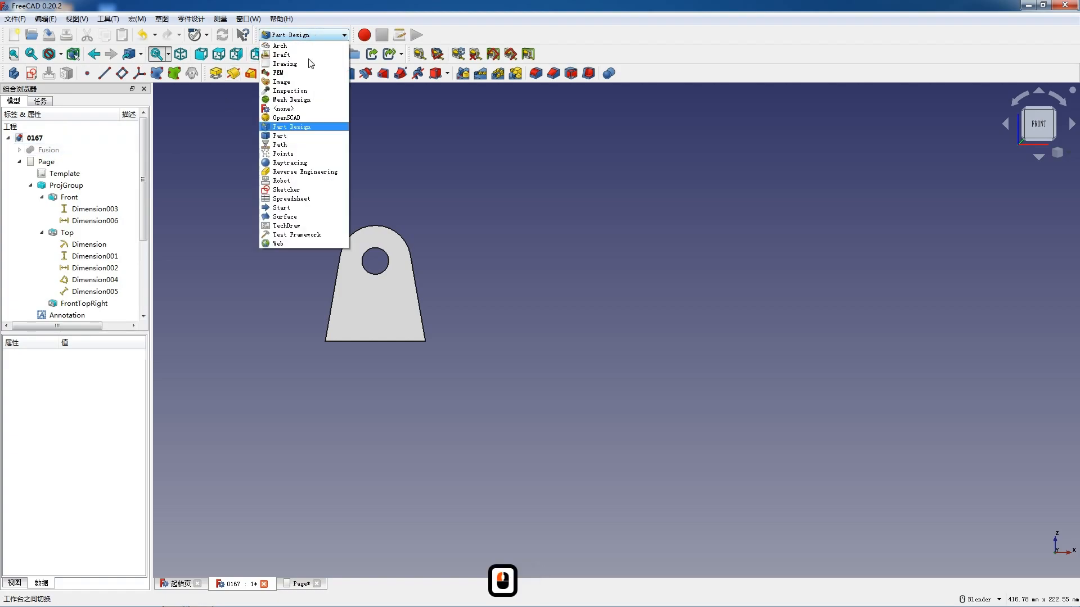
pyautogui.click(339, 232)
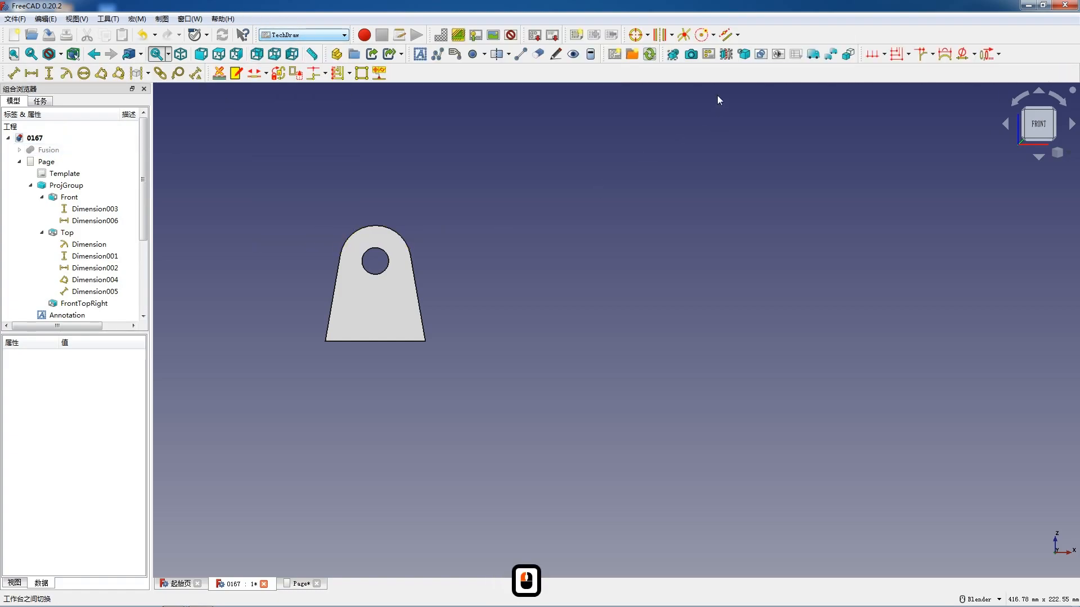
pyautogui.click(709, 56)
pyautogui.click(592, 324)
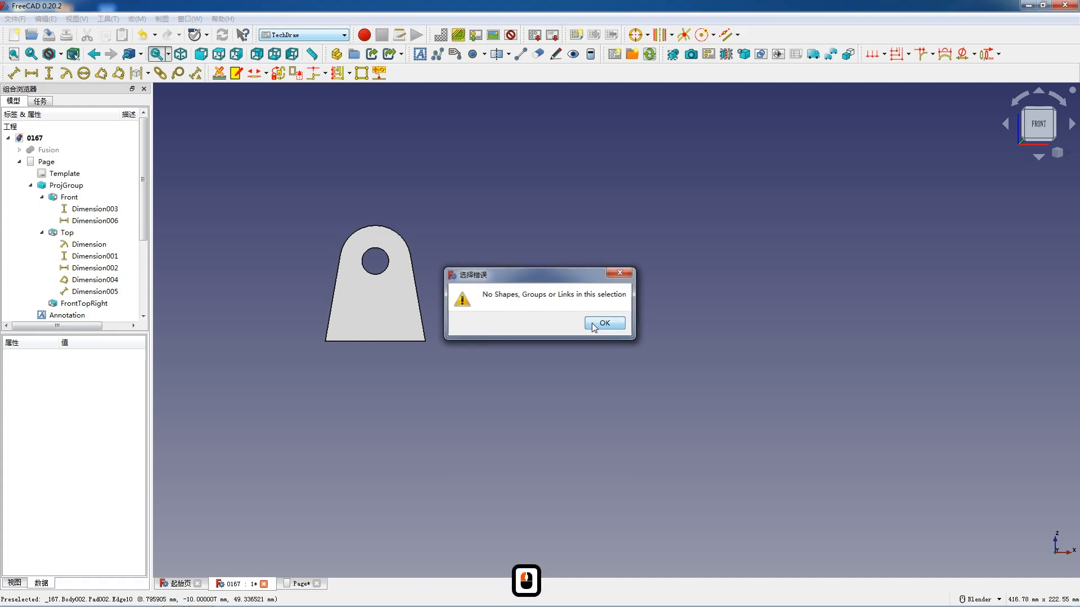
# - Insert a single standalone view of the new lug body, Body002, into the drawing page
pyautogui.doubleClick(94, 256)
pyautogui.moveTo(95, 255)
pyautogui.mouseDown()
pyautogui.moveTo(95, 198)
pyautogui.moveTo(83, 252)
pyautogui.mouseUp()
pyautogui.scroll(-2, 106, 219)
pyautogui.scroll(-4, 72, 291)
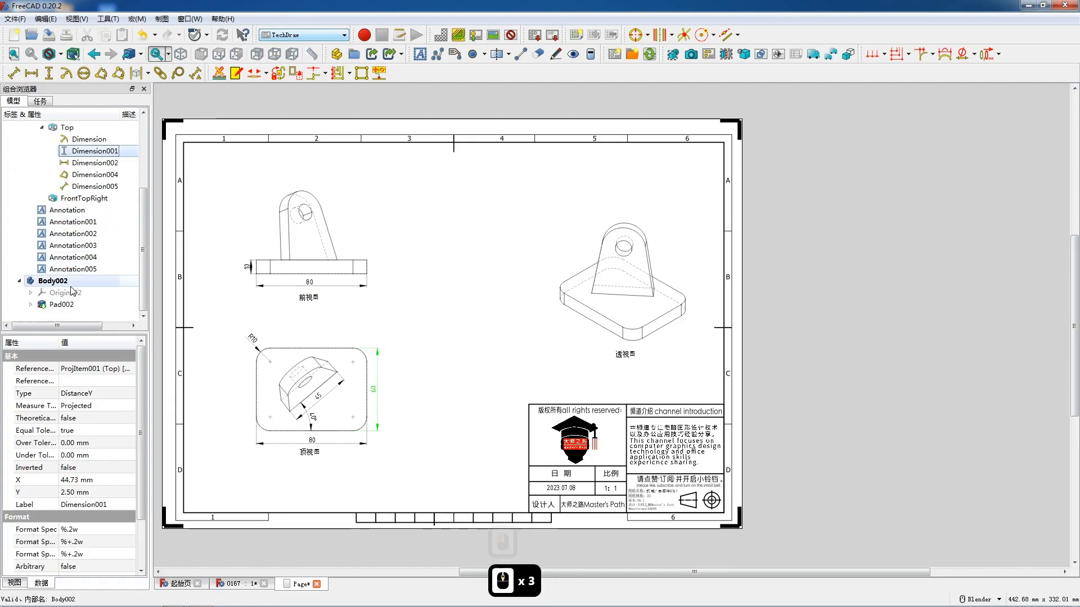
pyautogui.click(49, 281)
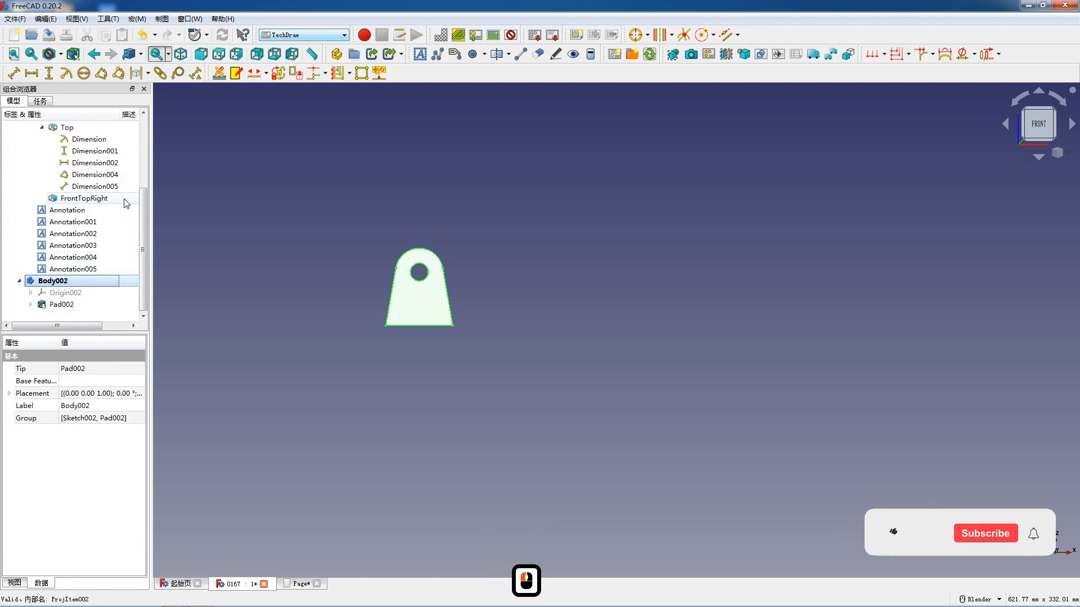
pyautogui.scroll(6, 85, 208)
pyautogui.scroll(-4, 67, 180)
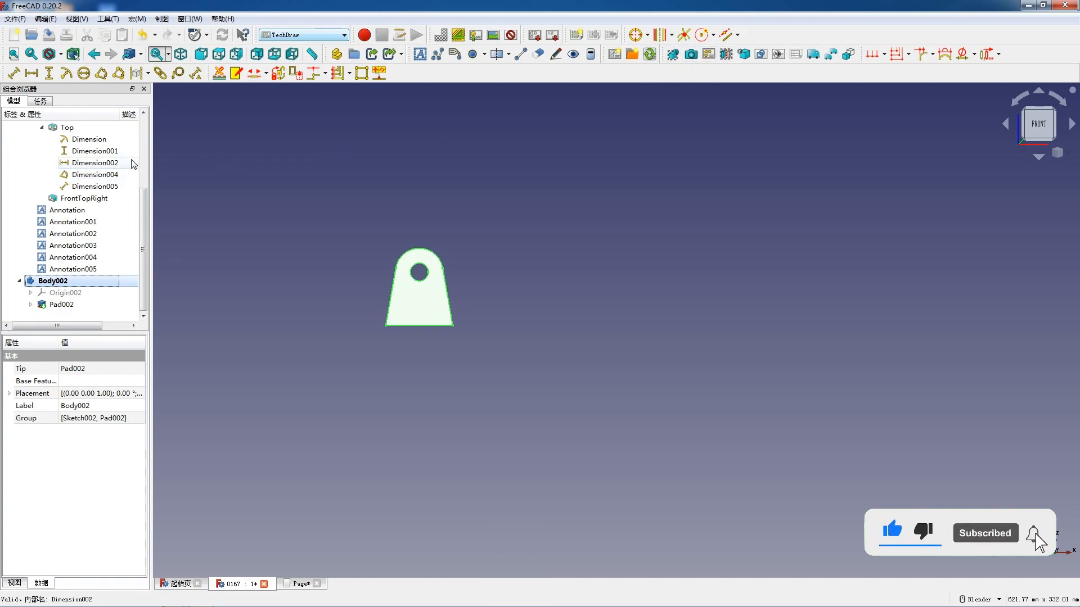
pyautogui.click(674, 58)
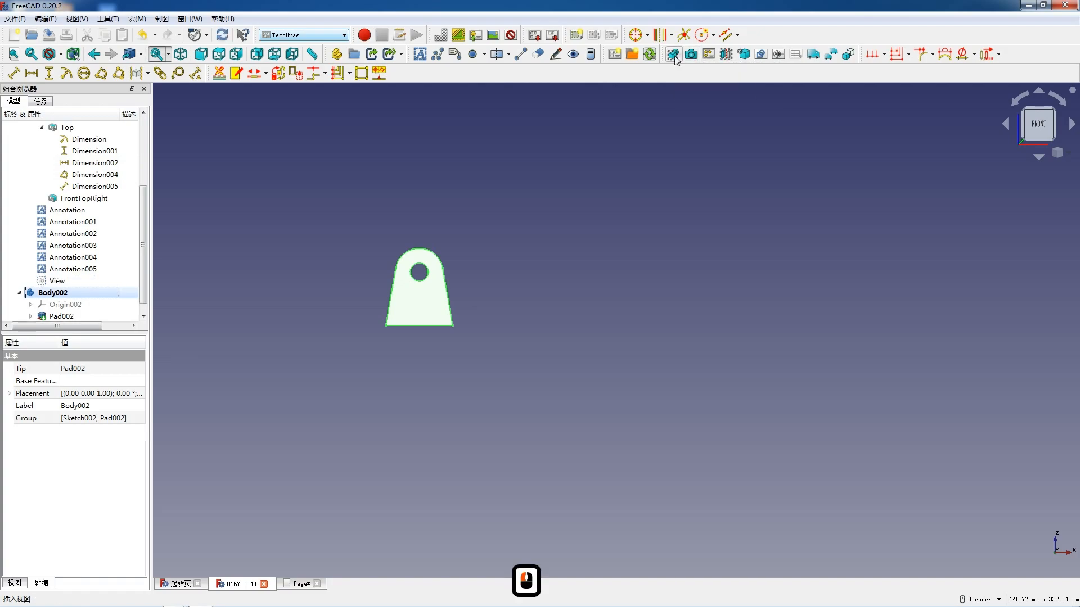
pyautogui.scroll(4, 84, 169)
pyautogui.scroll(-4, 87, 174)
# - Show the drawing page and delete the standalone lug view from it
pyautogui.doubleClick(84, 270)
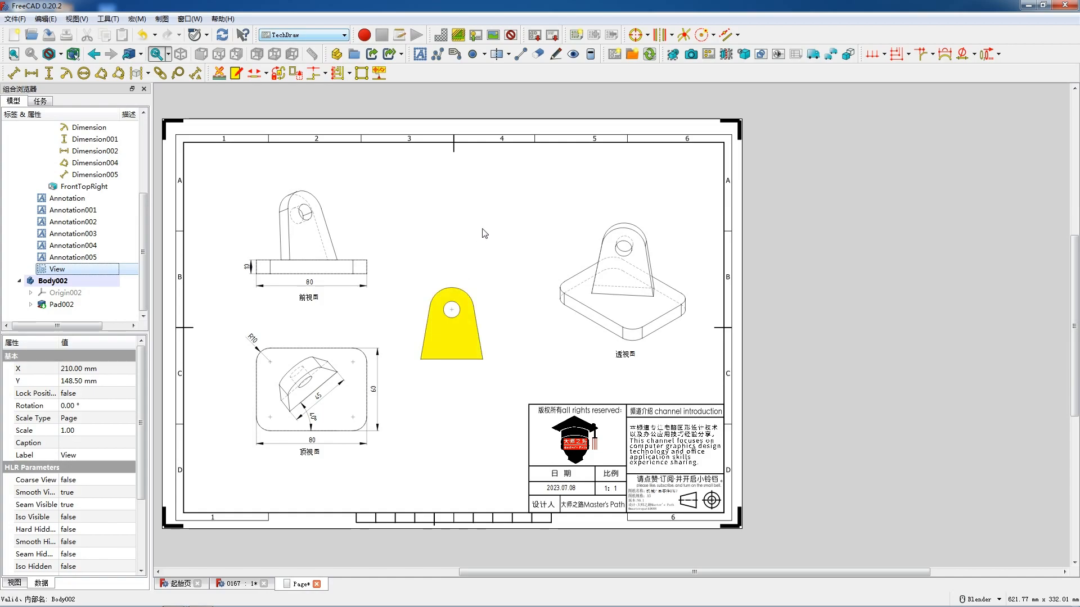
pyautogui.scroll(-2, 484, 225)
pyautogui.scroll(2, 473, 317)
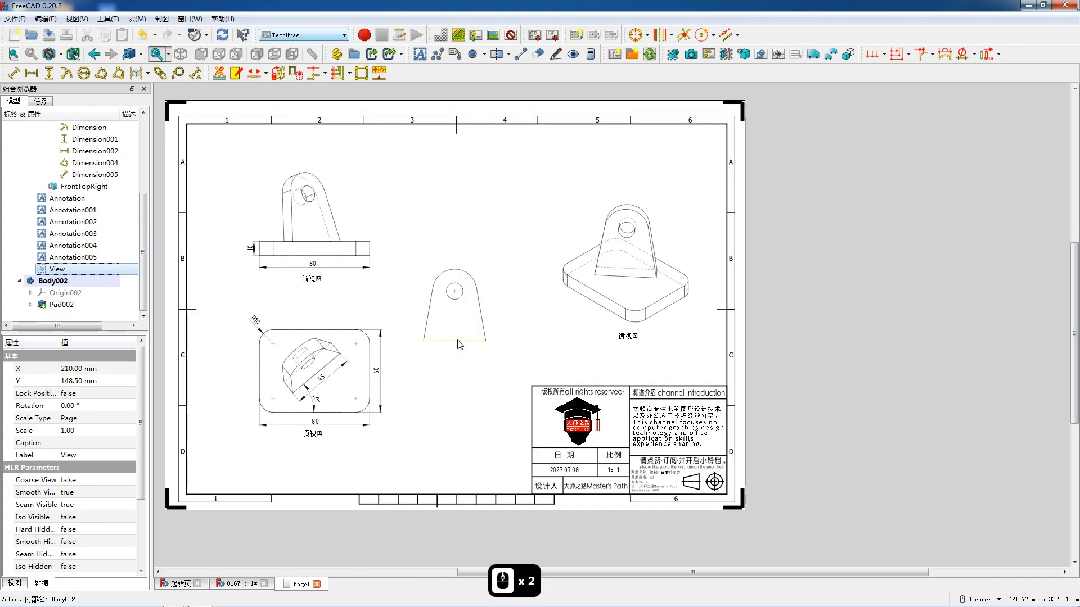
pyautogui.click(69, 271)
pyautogui.press('Delete')
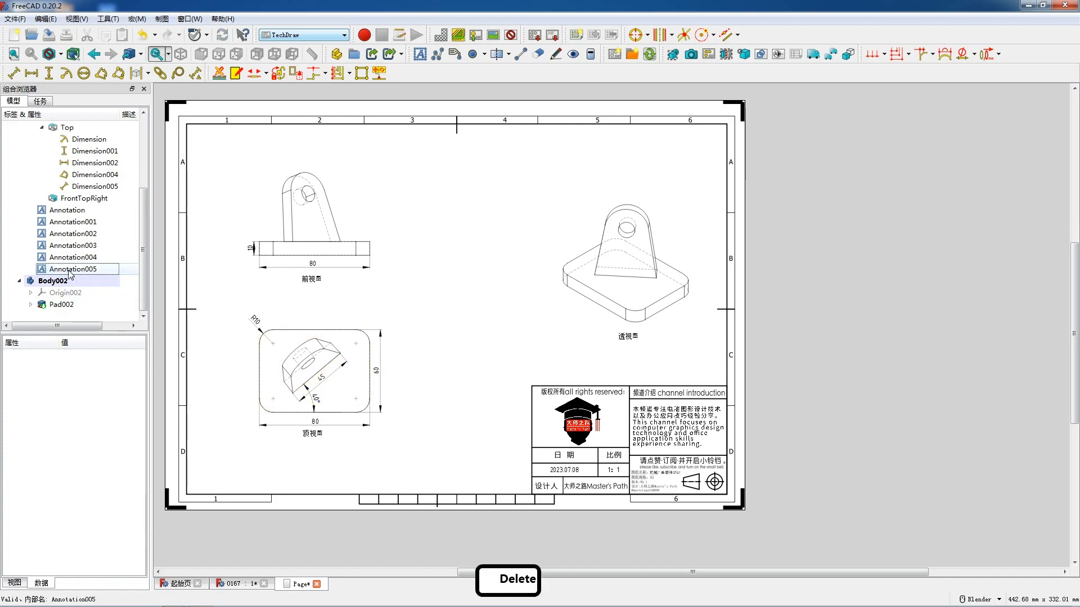
# - Insert a first-angle projection group of Body002 on the page, including the front and left views
pyautogui.click(56, 282)
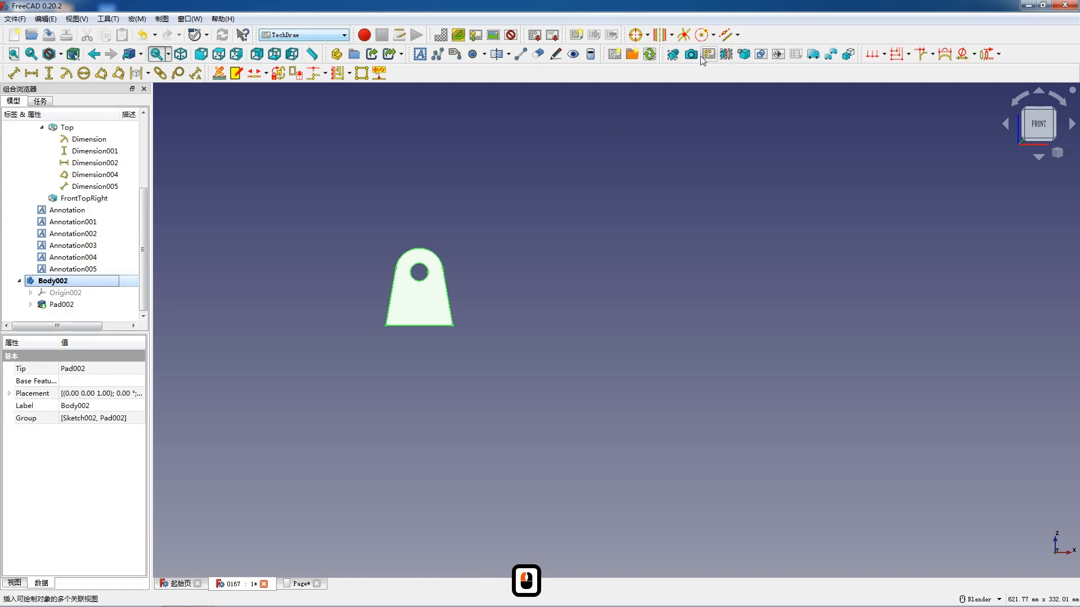
pyautogui.click(706, 55)
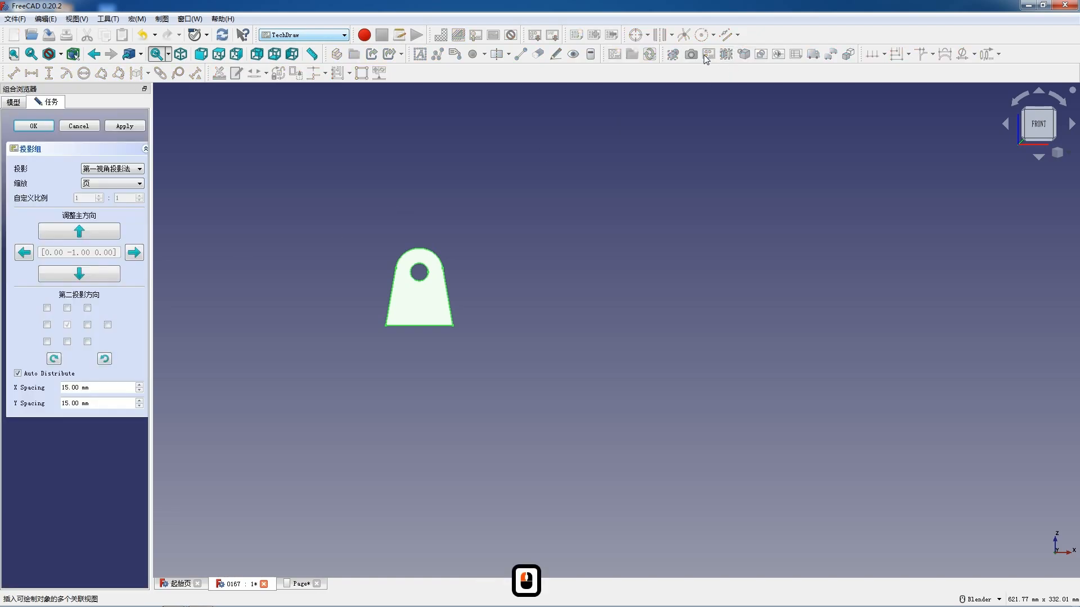
pyautogui.click(15, 104)
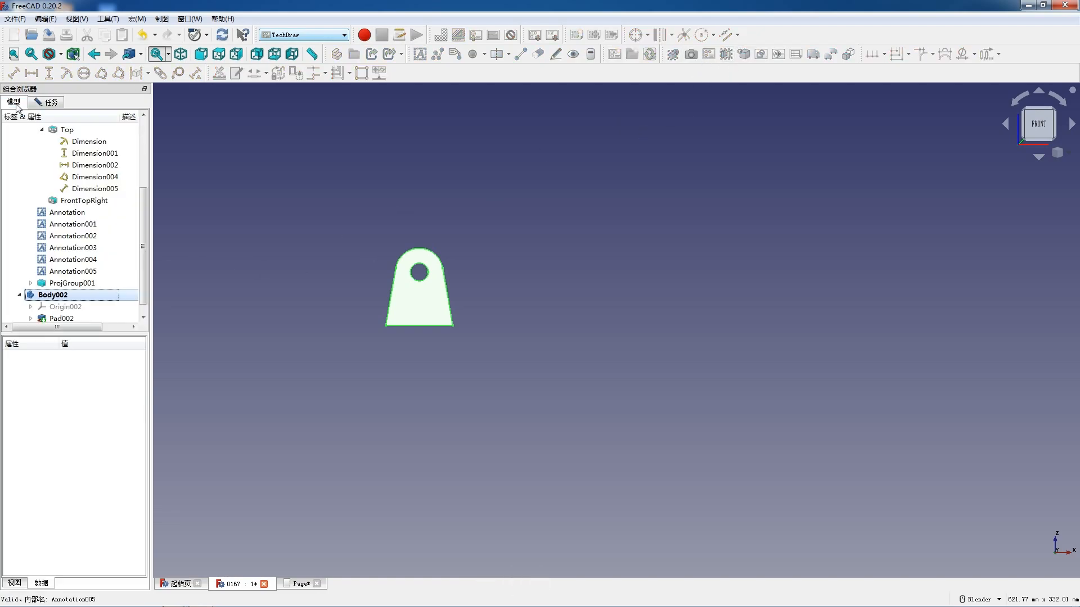
pyautogui.click(49, 103)
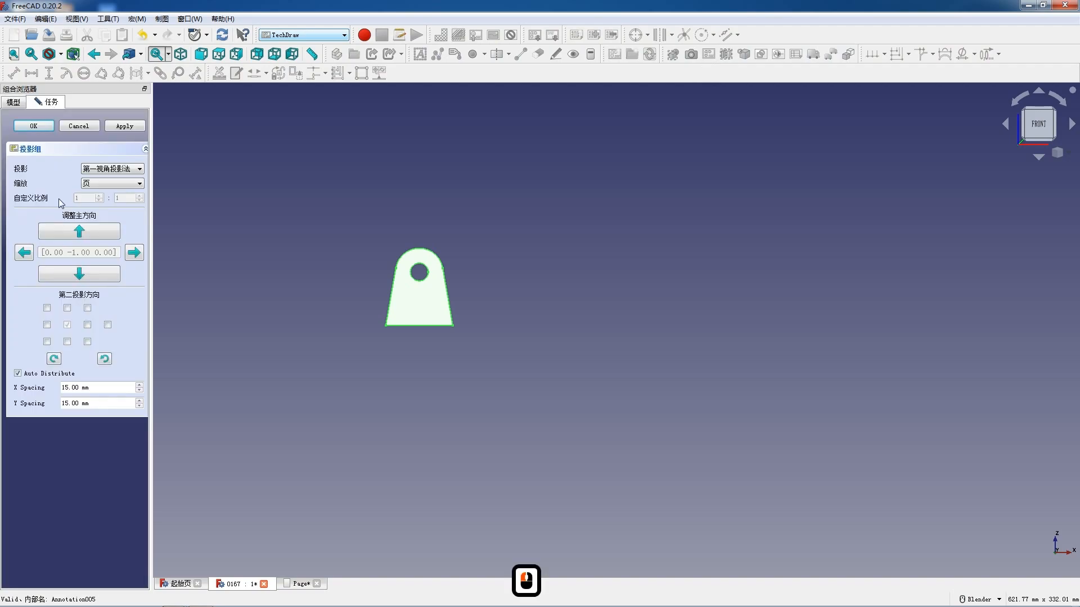
pyautogui.click(33, 125)
pyautogui.scroll(6, 70, 298)
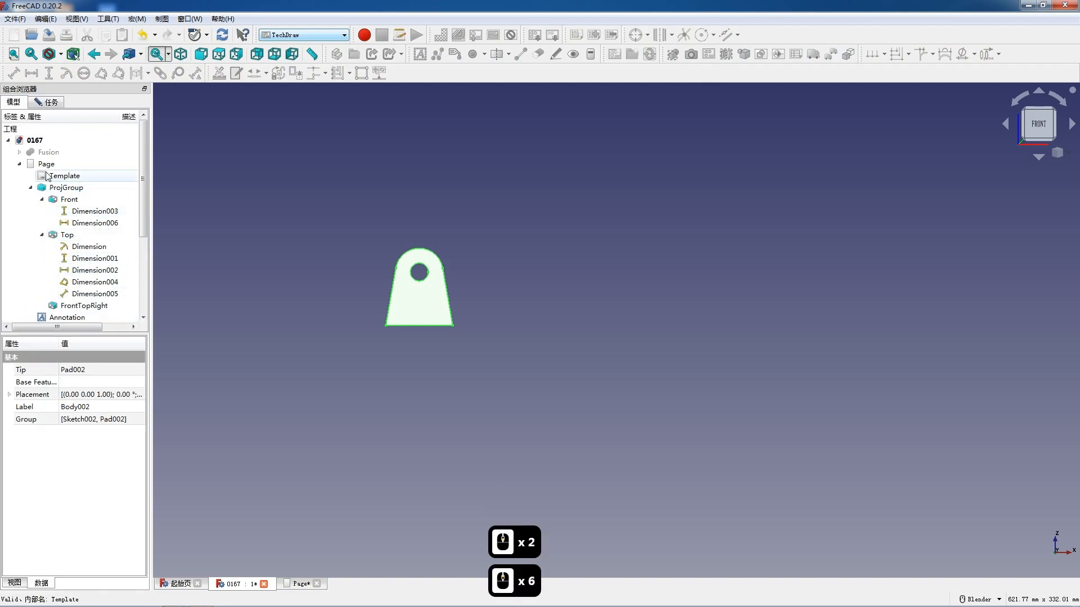
pyautogui.click(47, 164)
pyautogui.click(52, 103)
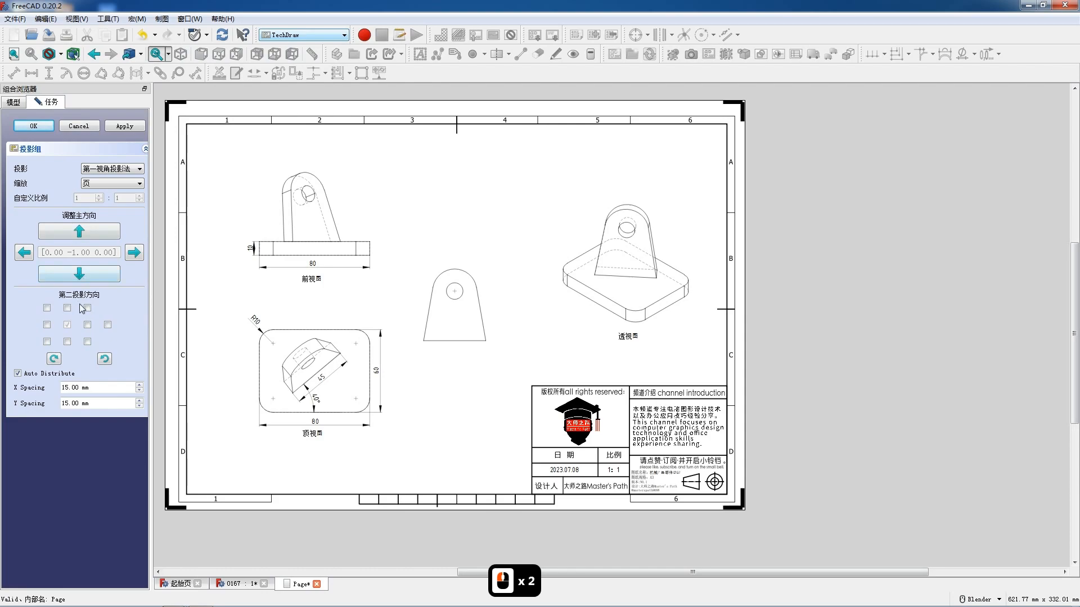
pyautogui.click(87, 325)
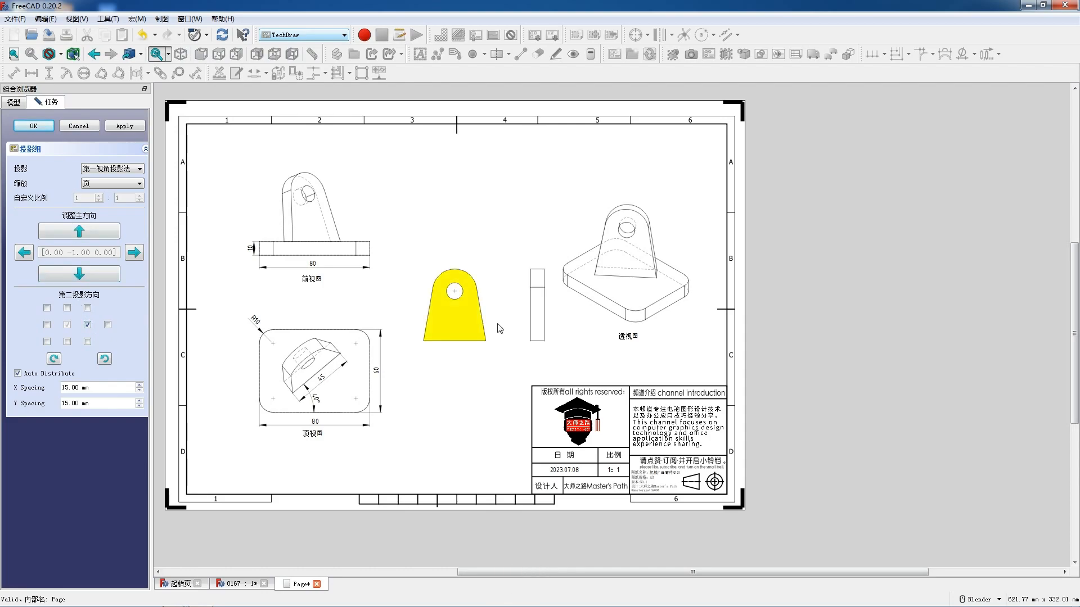
pyautogui.scroll(4, 499, 330)
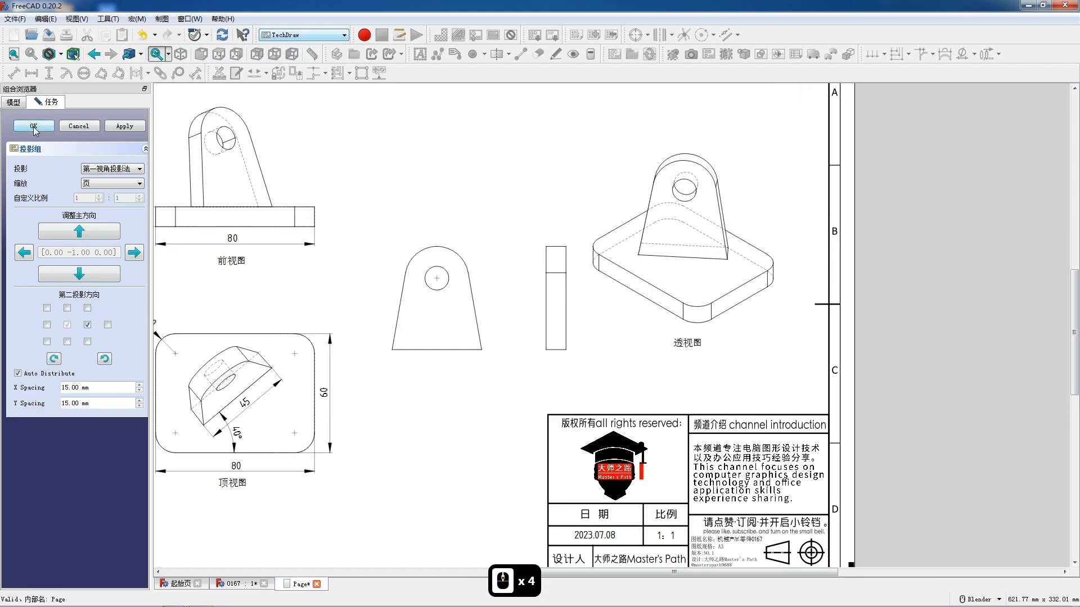
pyautogui.click(34, 127)
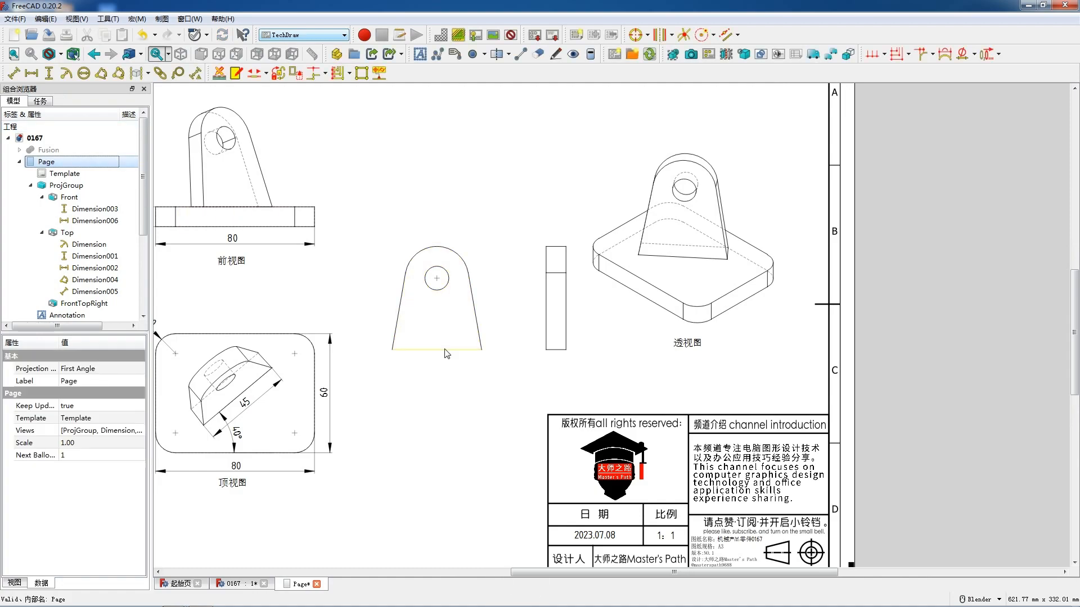
pyautogui.scroll(-5, 112, 236)
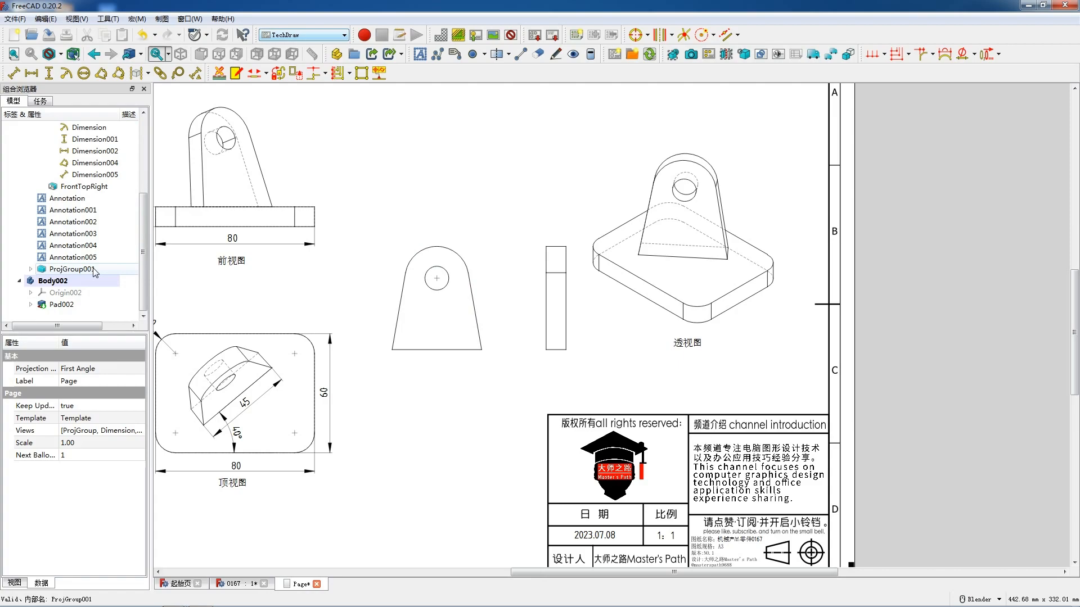
pyautogui.click(71, 269)
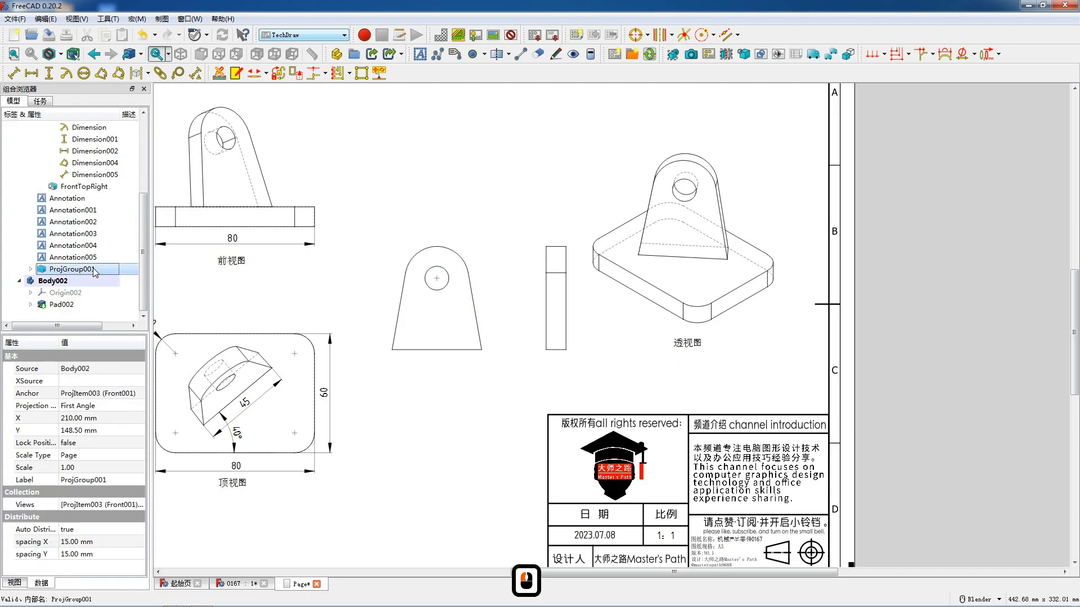
pyautogui.click(446, 351)
pyautogui.scroll(-5, 502, 339)
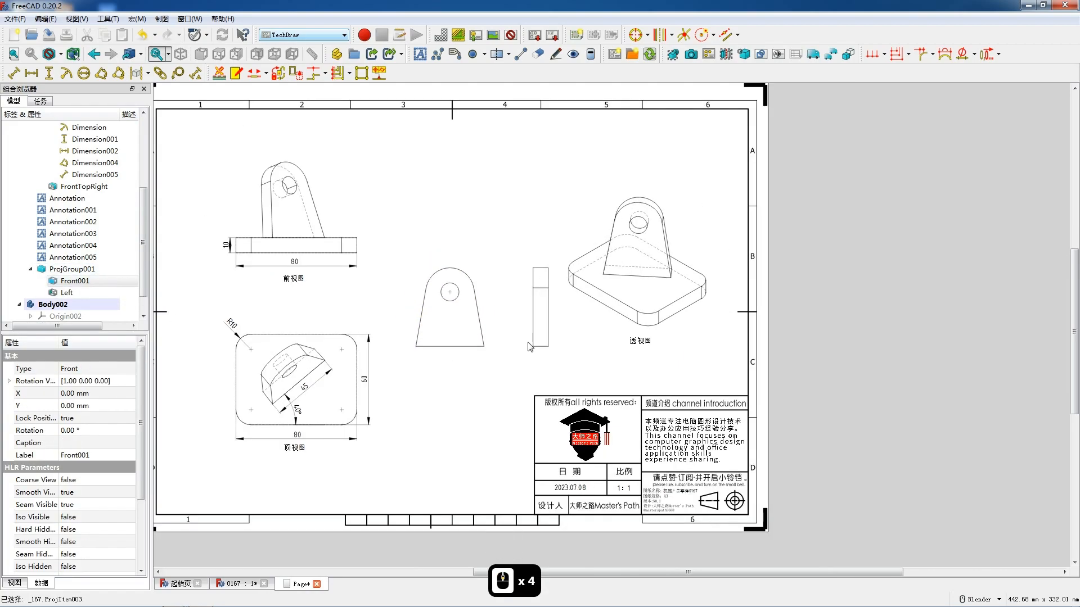
pyautogui.click(90, 281)
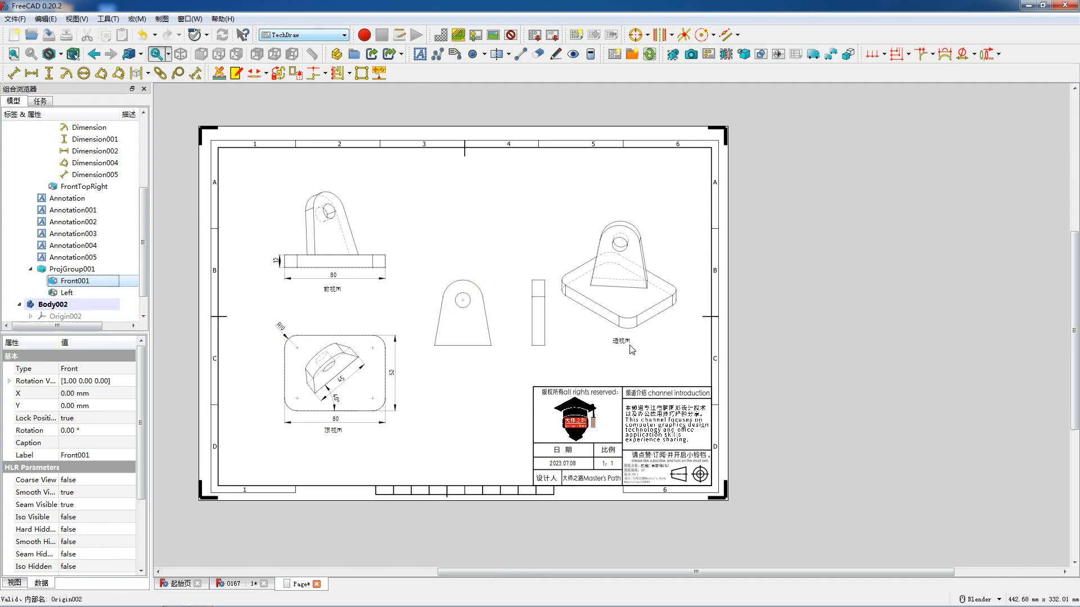
pyautogui.scroll(2, 632, 350)
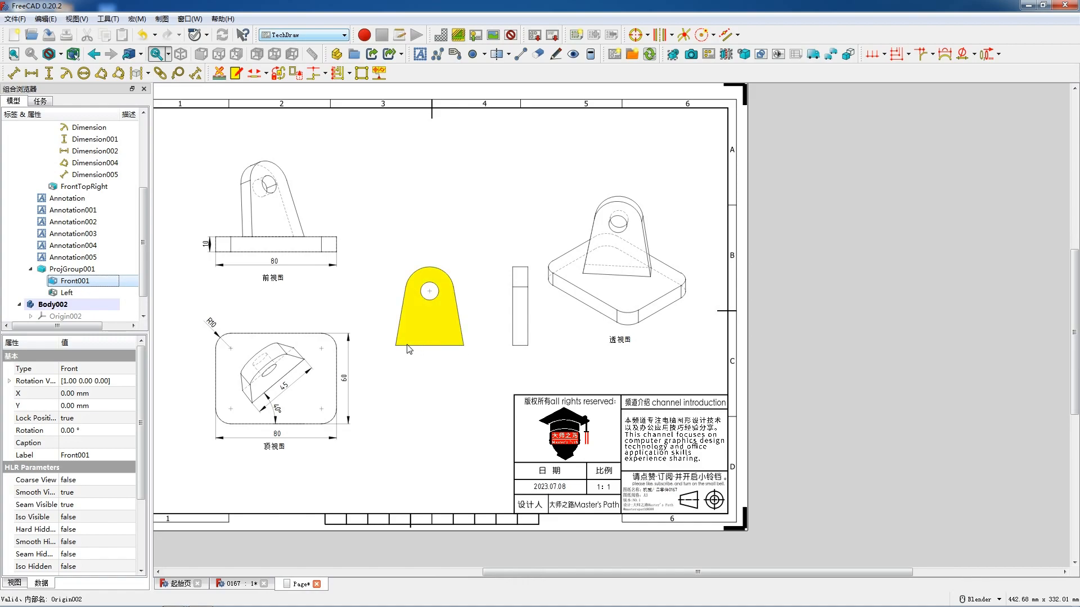
# - Try a top-down main direction for the lug's projection group, and return it to the front direction
pyautogui.doubleClick(72, 269)
pyautogui.click(70, 275)
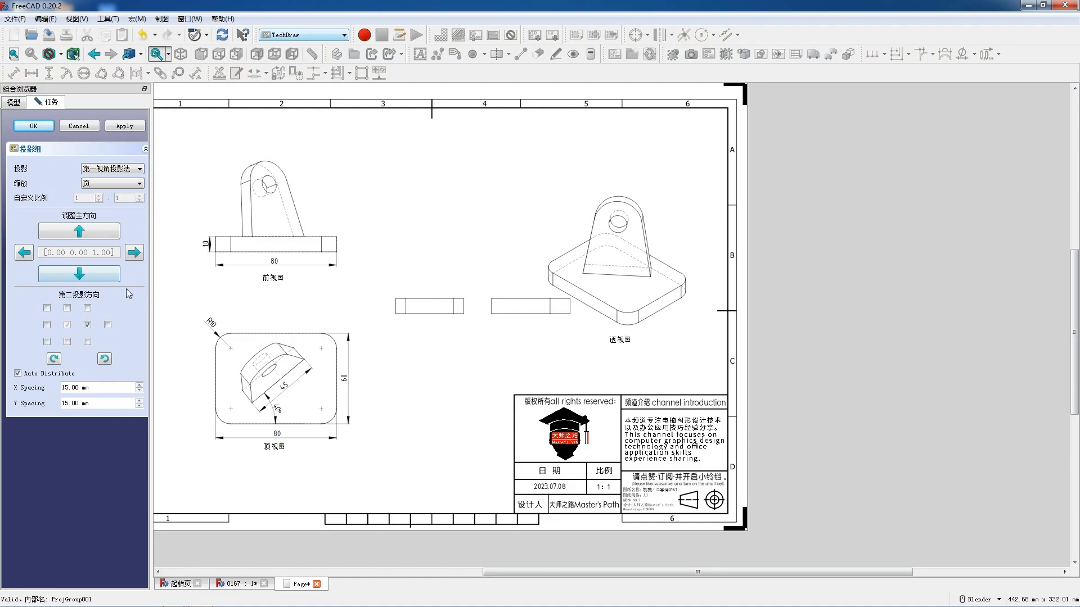
pyautogui.click(78, 232)
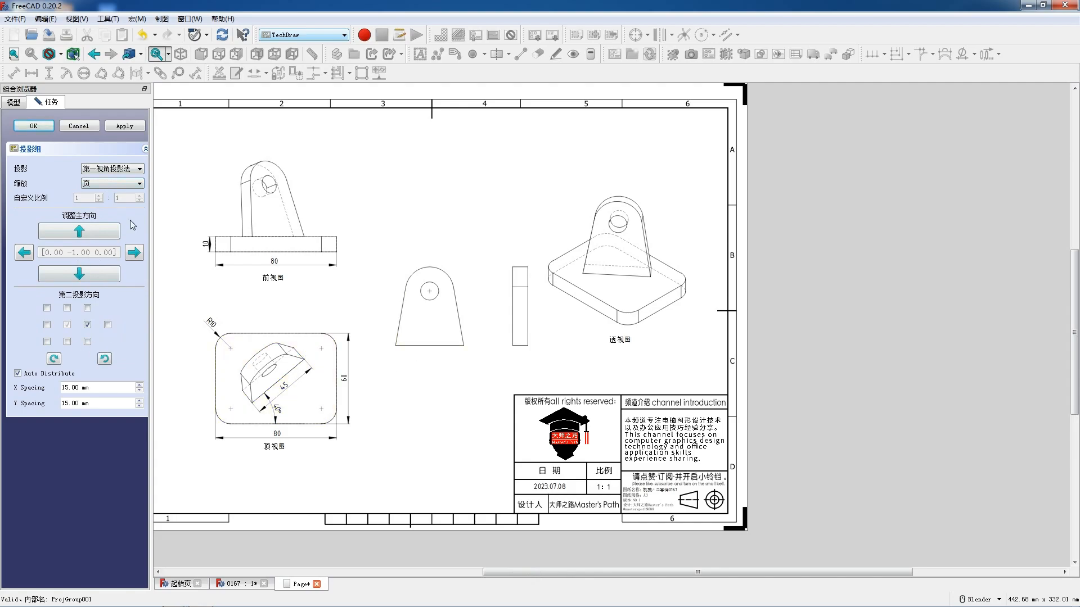
pyautogui.click(35, 126)
# - Add a radius dimension to the top arc in the lug's front view
pyautogui.scroll(3, 441, 284)
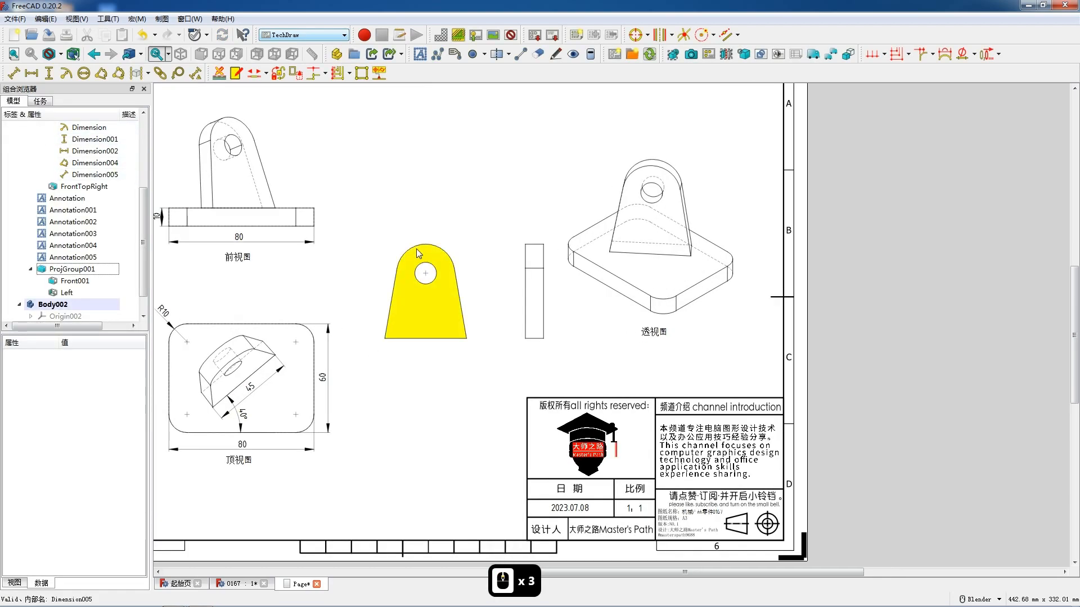
pyautogui.scroll(1, 417, 253)
pyautogui.click(416, 248)
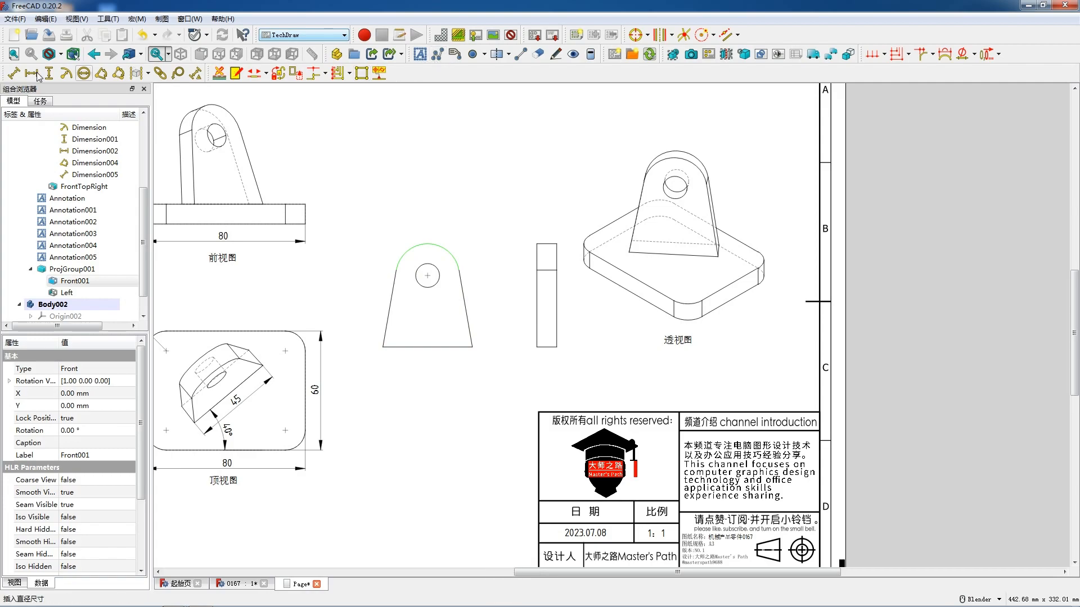
pyautogui.click(66, 73)
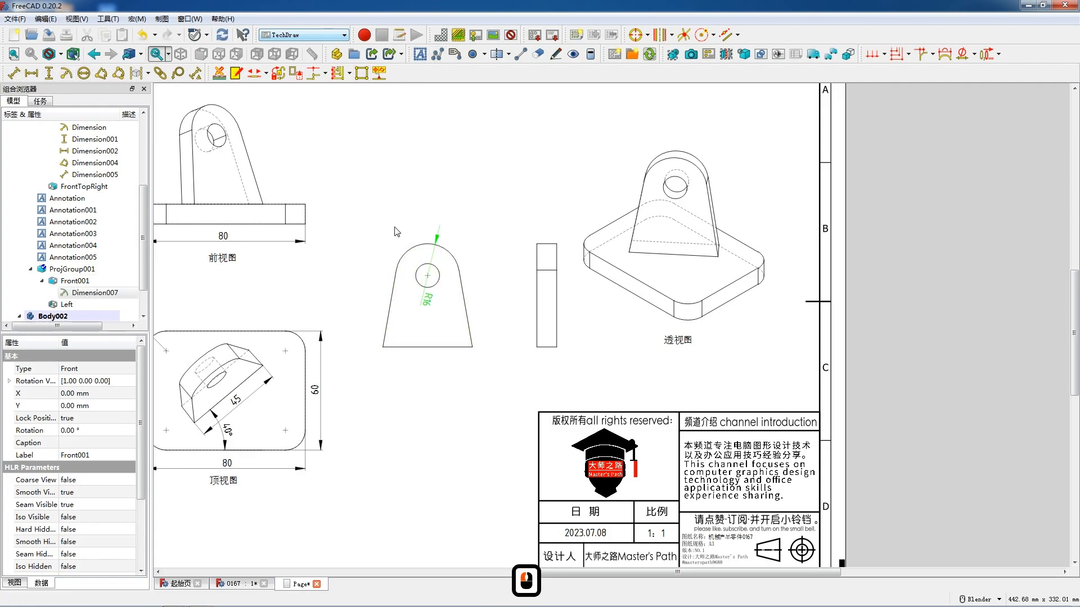
# - Add a radius dimension to the hole in the lug's front view and arrange both radius dimensions outside its upper-left arc
pyautogui.click(409, 240)
pyautogui.click(417, 270)
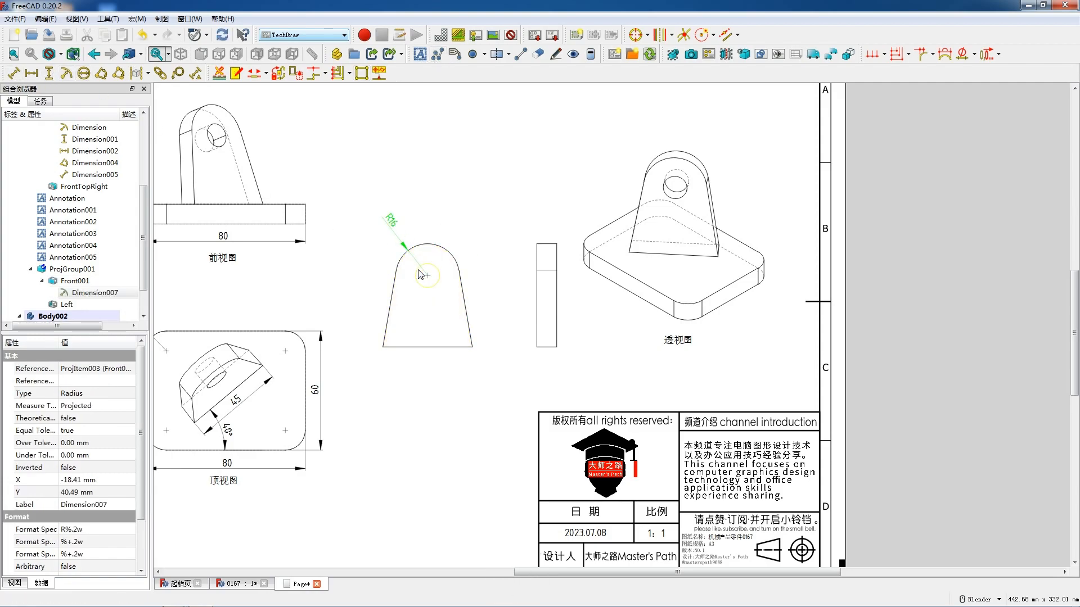
pyautogui.click(66, 73)
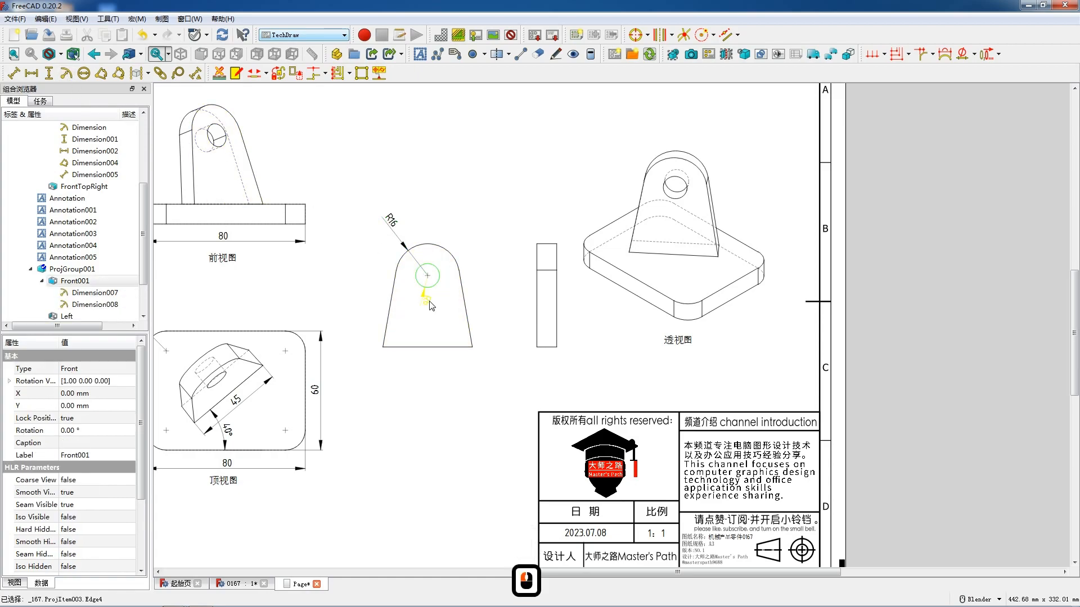
pyautogui.click(377, 231)
pyautogui.moveTo(381, 239); pyautogui.dragTo(396, 231)
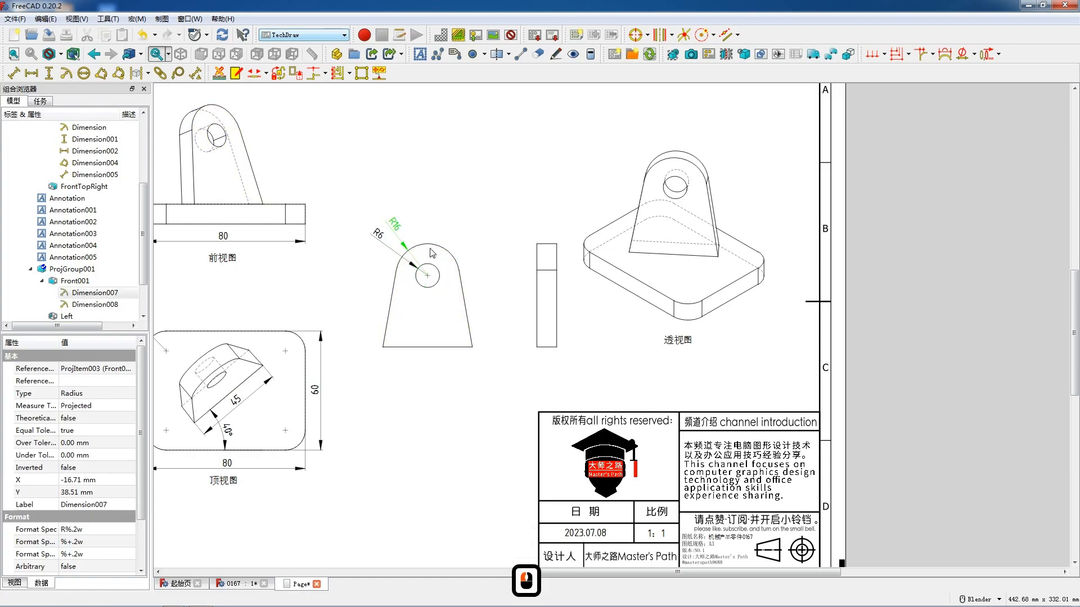
# - Add horizontal dimensions for the lug's thickness in its left view and its base width in its front view
pyautogui.click(546, 347)
pyautogui.hotkey('shift', 'h')
pyautogui.moveTo(546, 347); pyautogui.dragTo(547, 353)
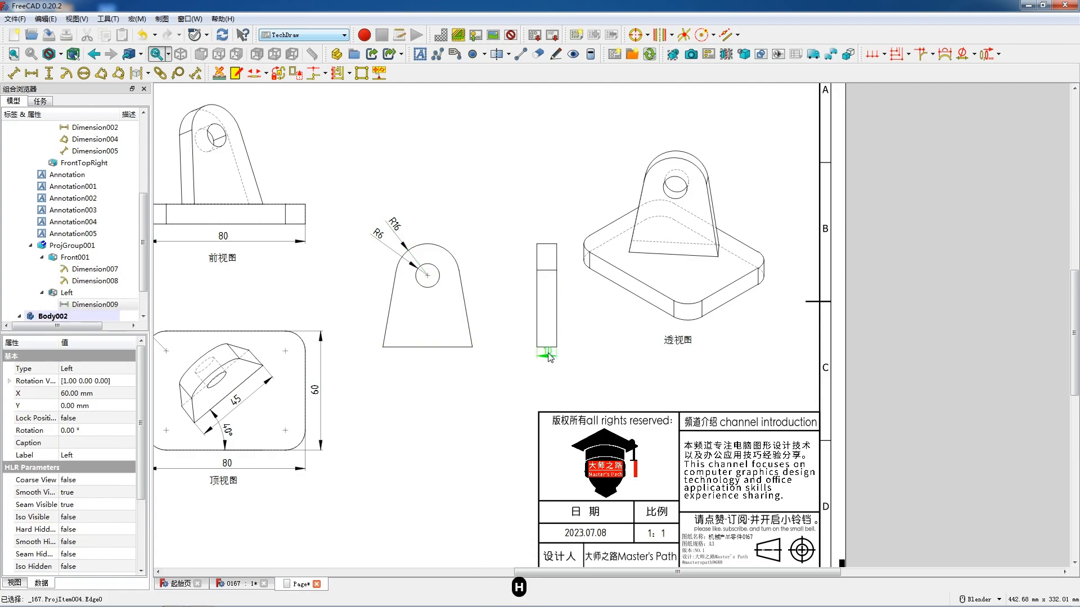
pyautogui.click(445, 348)
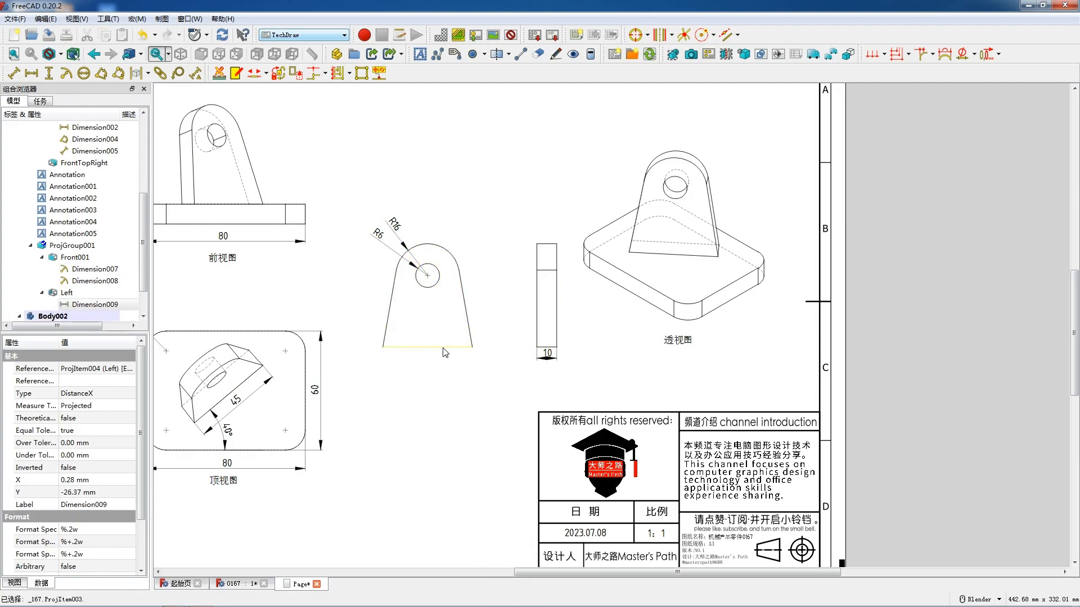
pyautogui.hotkey('shift', 'h')
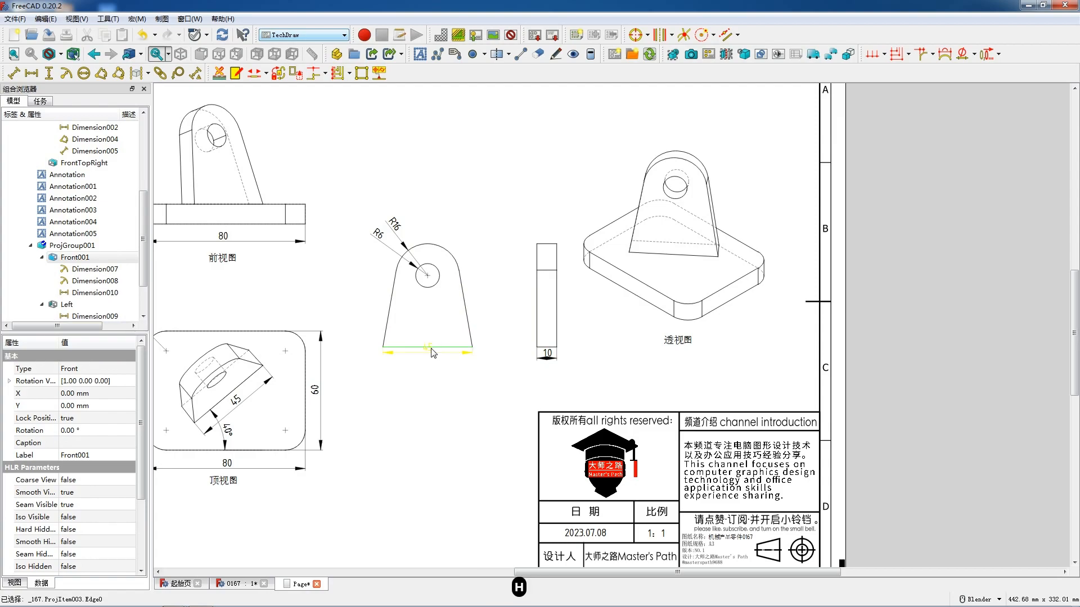
pyautogui.click(434, 352)
pyautogui.scroll(3, 447, 354)
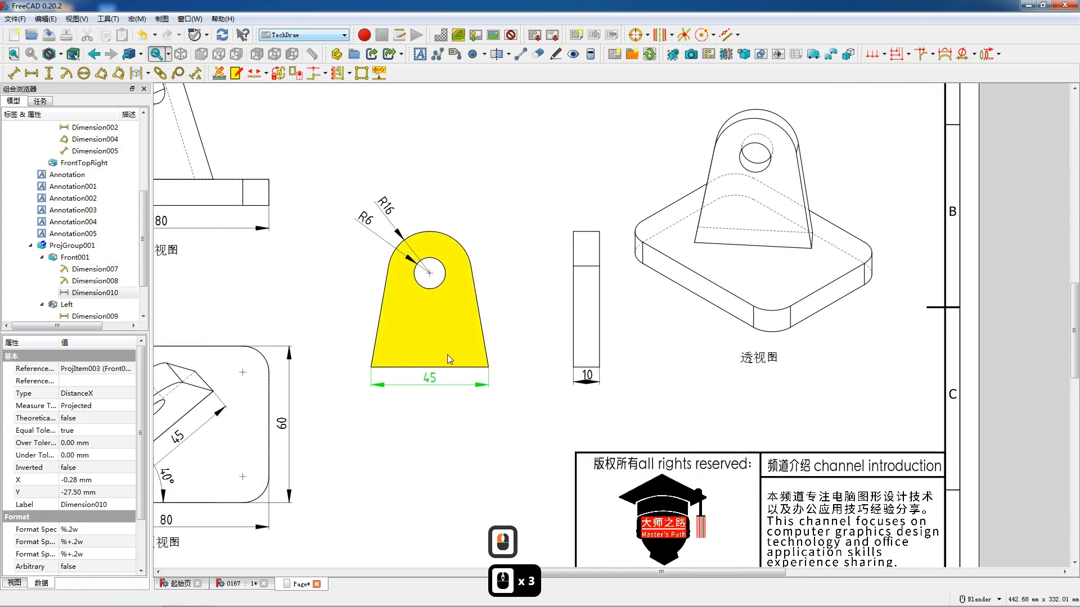
# - Add a cosmetic vertex to the bottom edge and circle centre lines to the hole in the lug's front view
pyautogui.click(444, 367)
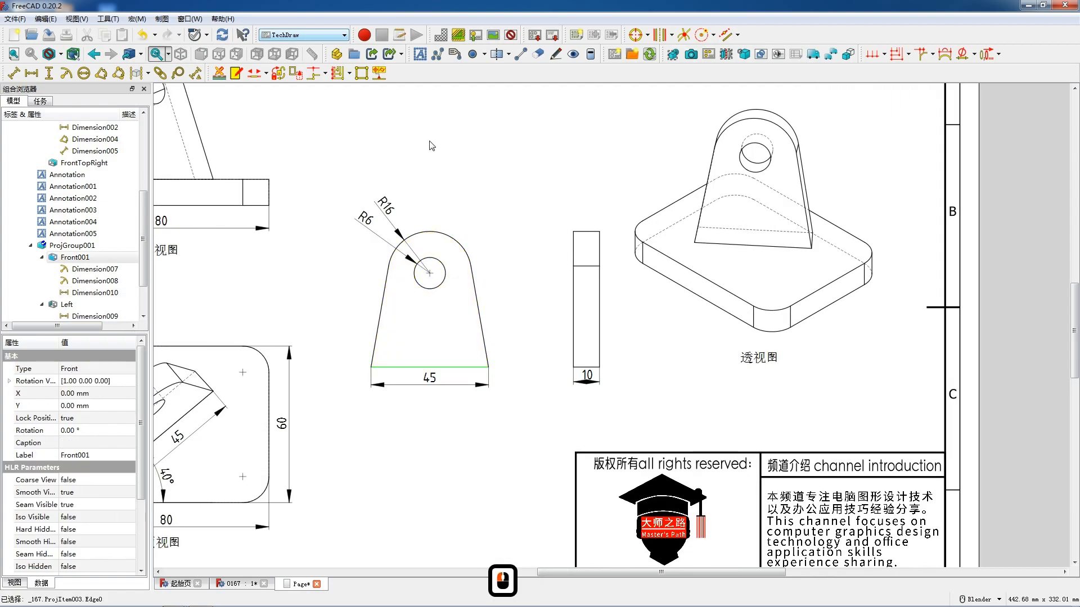
pyautogui.click(483, 54)
pyautogui.click(488, 82)
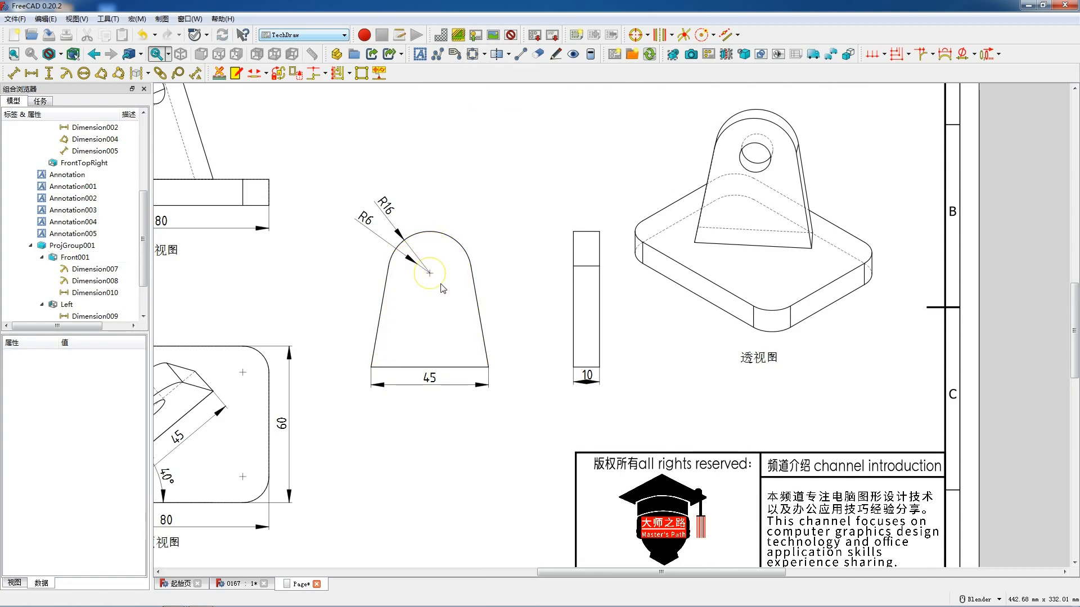
pyautogui.click(440, 265)
pyautogui.click(640, 38)
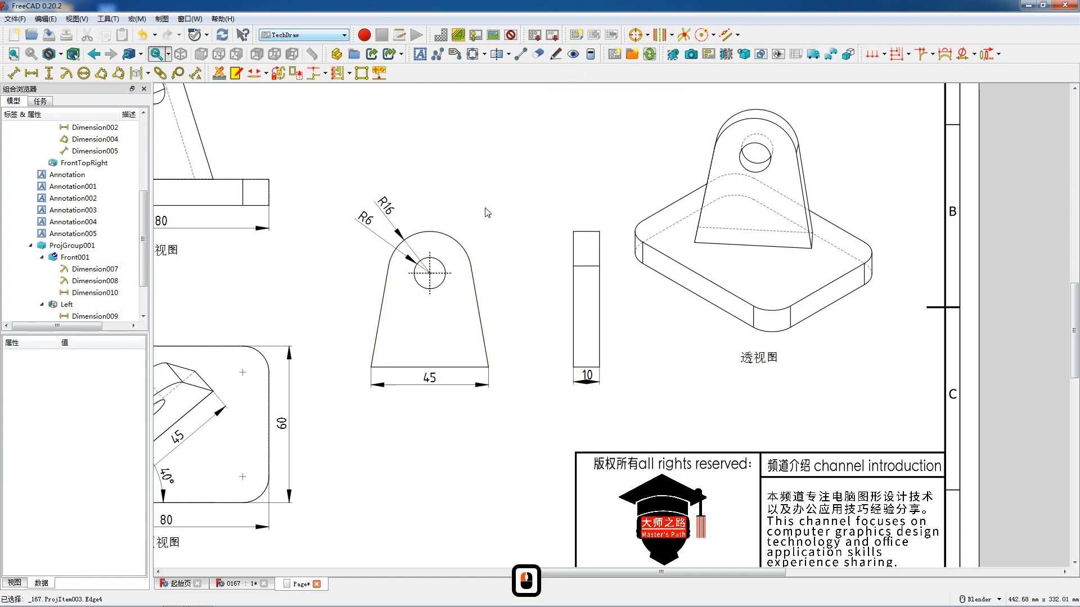
# - Dimension the vertical distance from the hole's horizontal centre line to the lug's base, placing it beyond the view's right edge
pyautogui.click(437, 276)
pyautogui.click(437, 274)
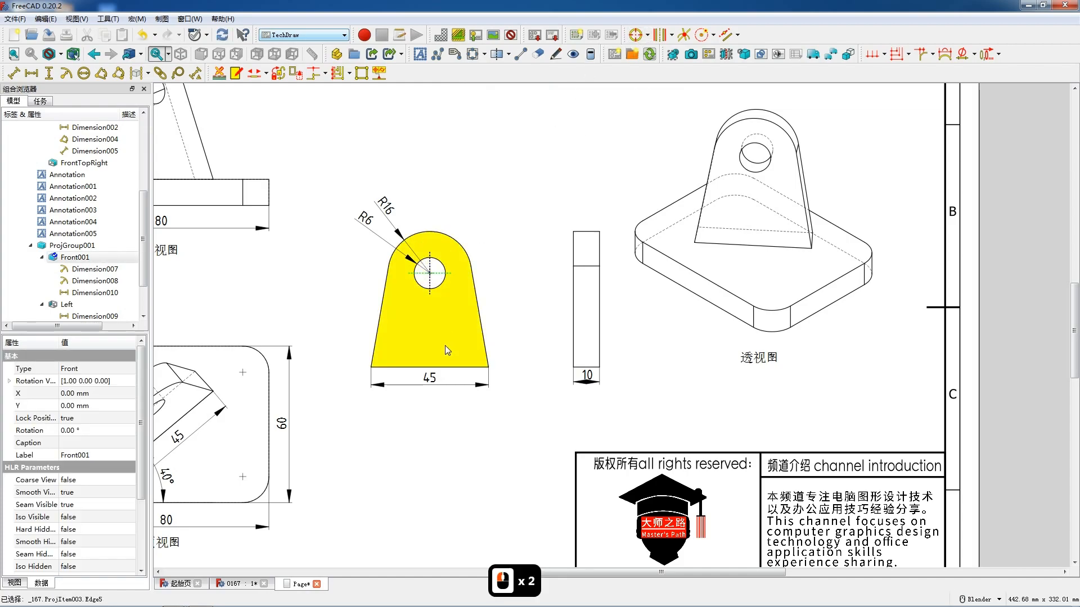
pyautogui.keyDown('ctrl'); pyautogui.click(445, 367); pyautogui.keyUp('ctrl')
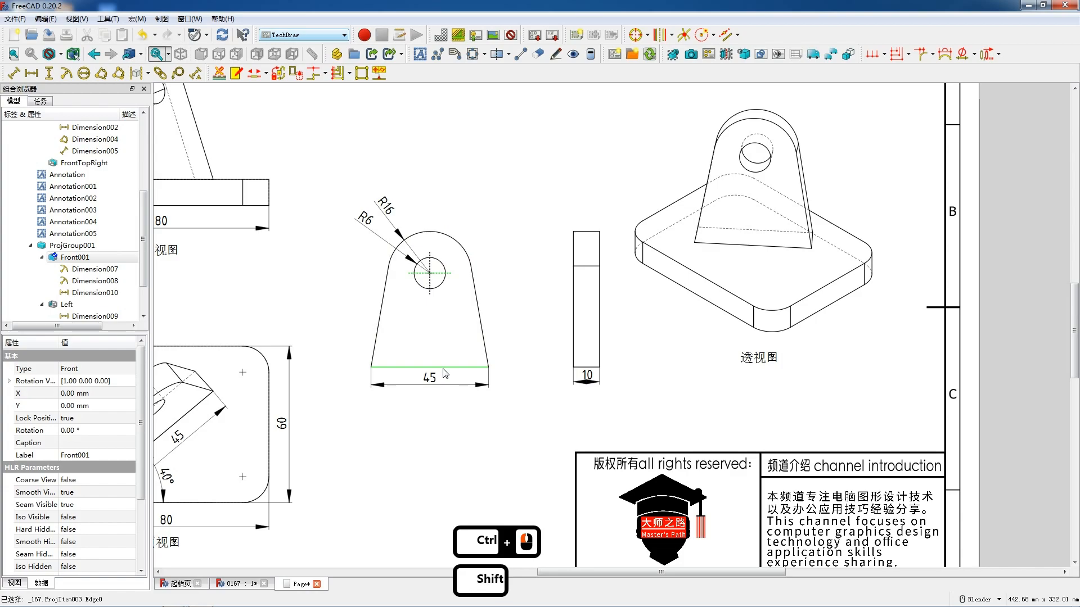
pyautogui.hotkey('shift', 'v')
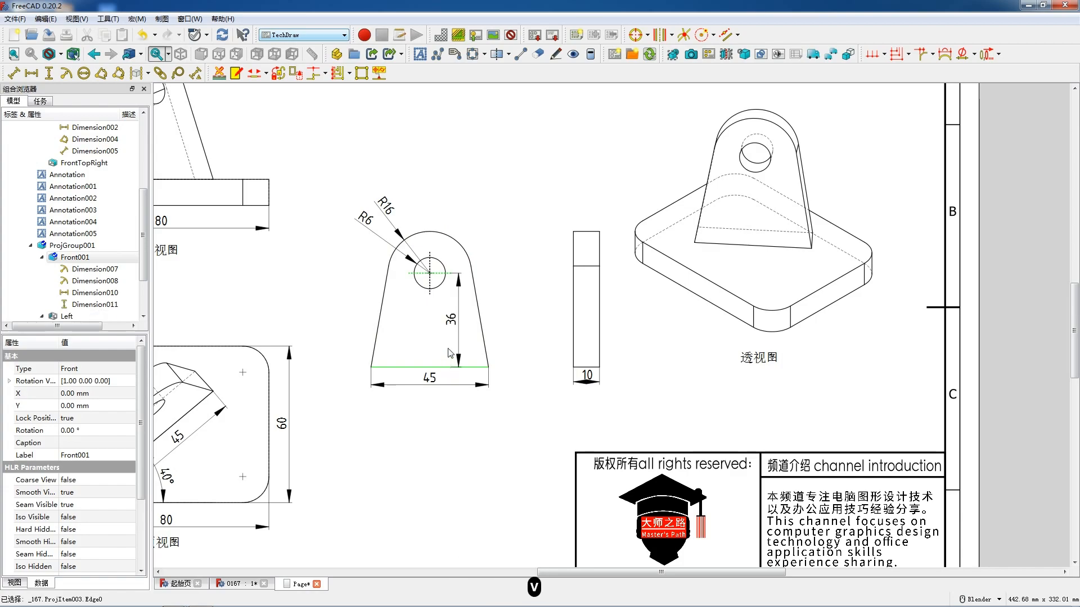
pyautogui.moveTo(458, 321); pyautogui.dragTo(501, 325)
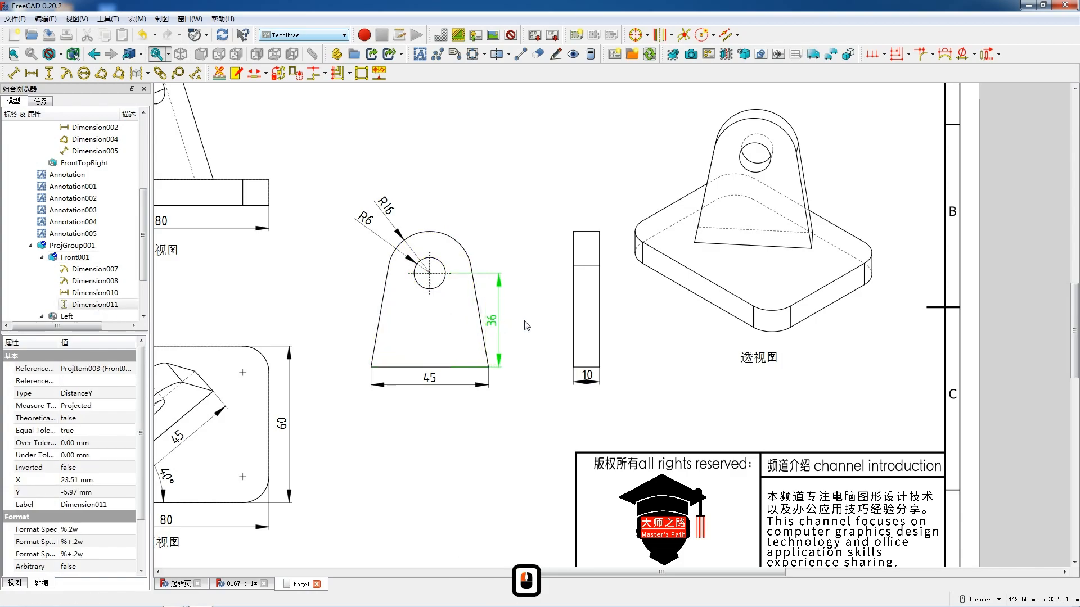
# - Insert text annotations on the drawing page and locate them in the model tree
pyautogui.scroll(-3, 488, 305)
pyautogui.scroll(-1, 487, 303)
pyautogui.moveTo(521, 195); pyautogui.dragTo(542, 215)
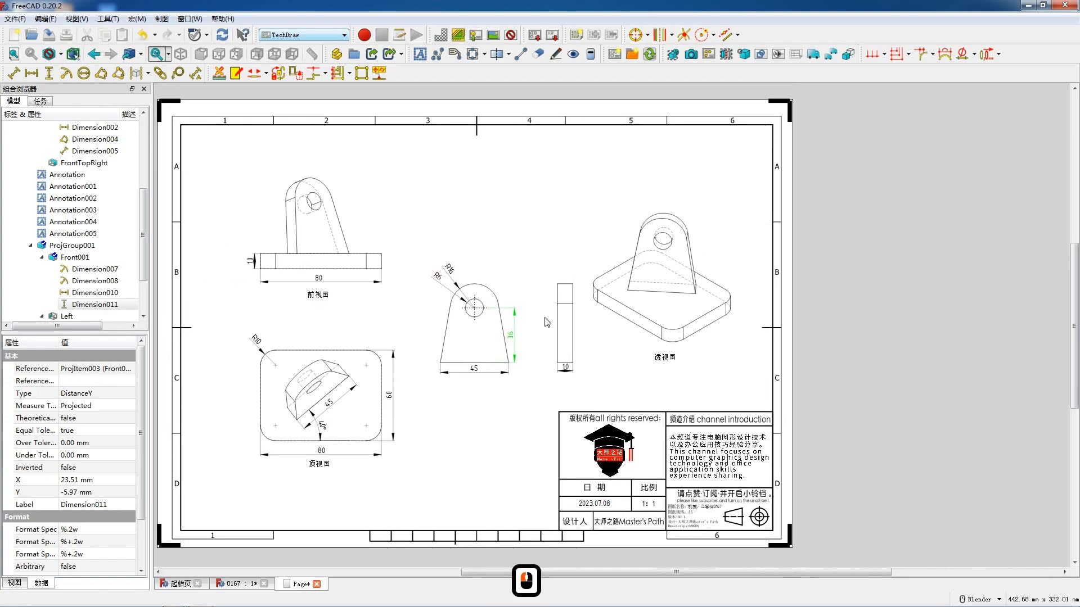
pyautogui.click(420, 54)
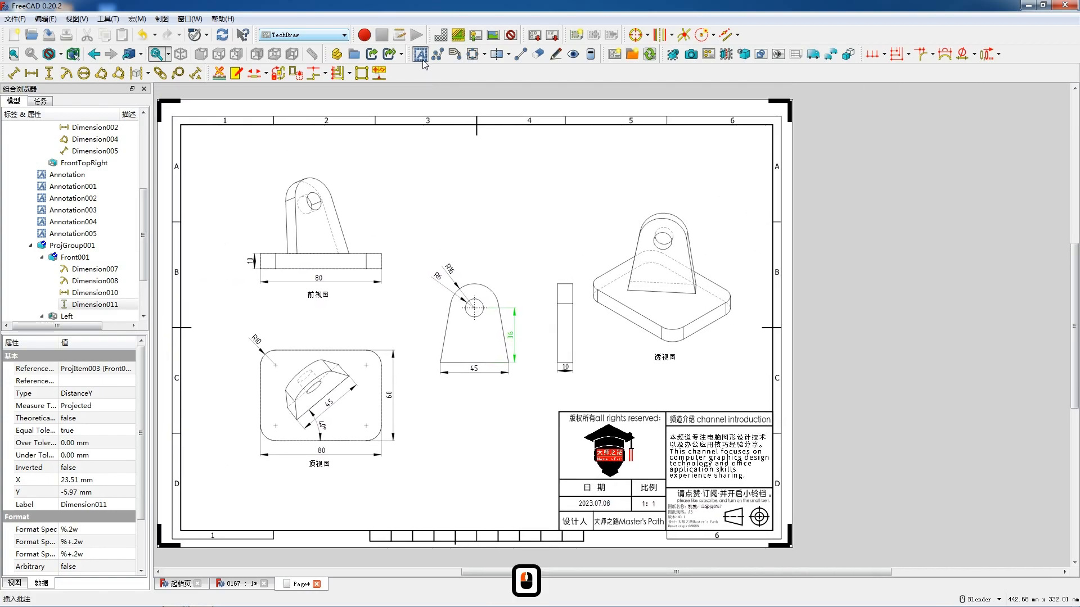
pyautogui.doubleClick(465, 327)
pyautogui.click(464, 326)
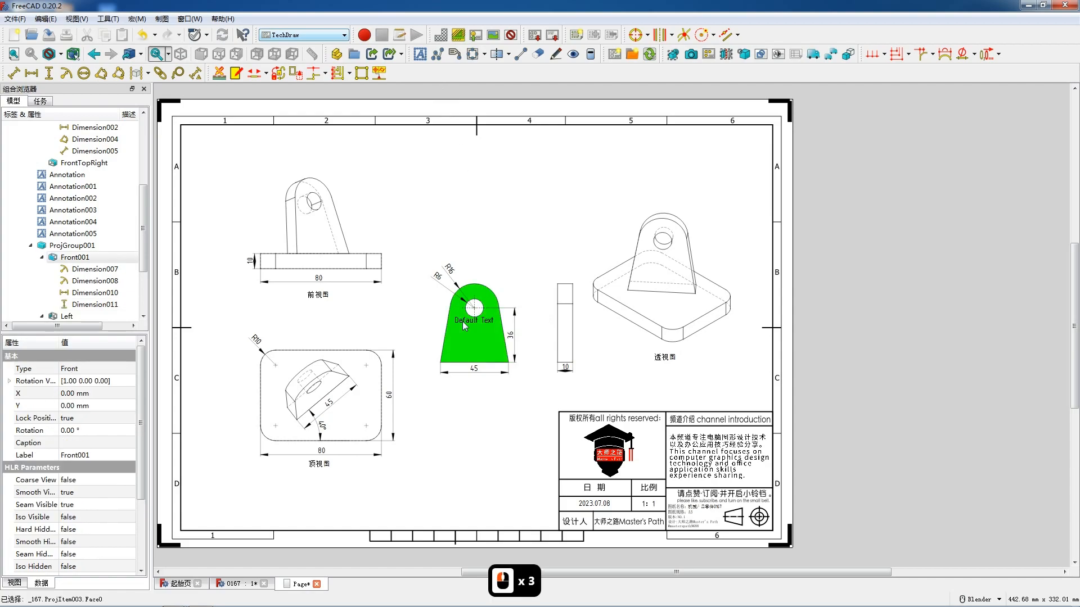
pyautogui.scroll(1, 488, 346)
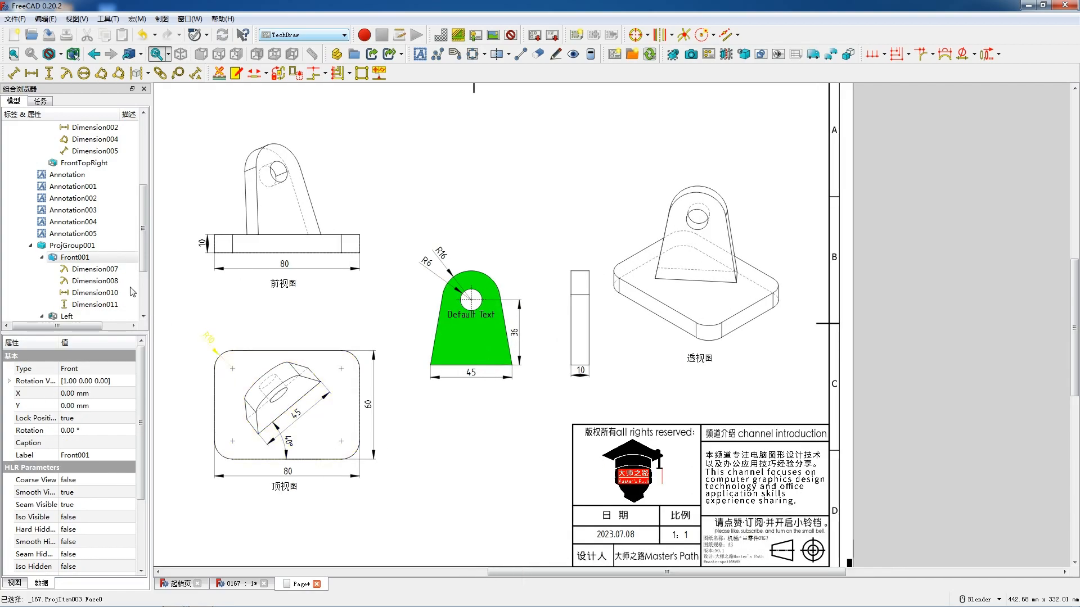
pyautogui.scroll(4, 75, 250)
pyautogui.click(47, 161)
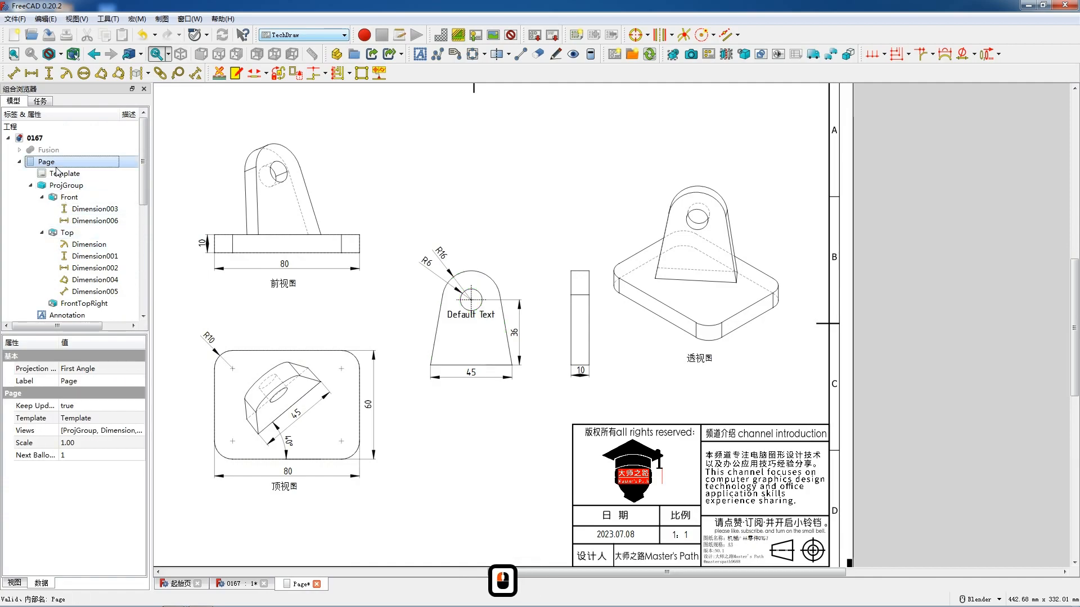
pyautogui.doubleClick(457, 315)
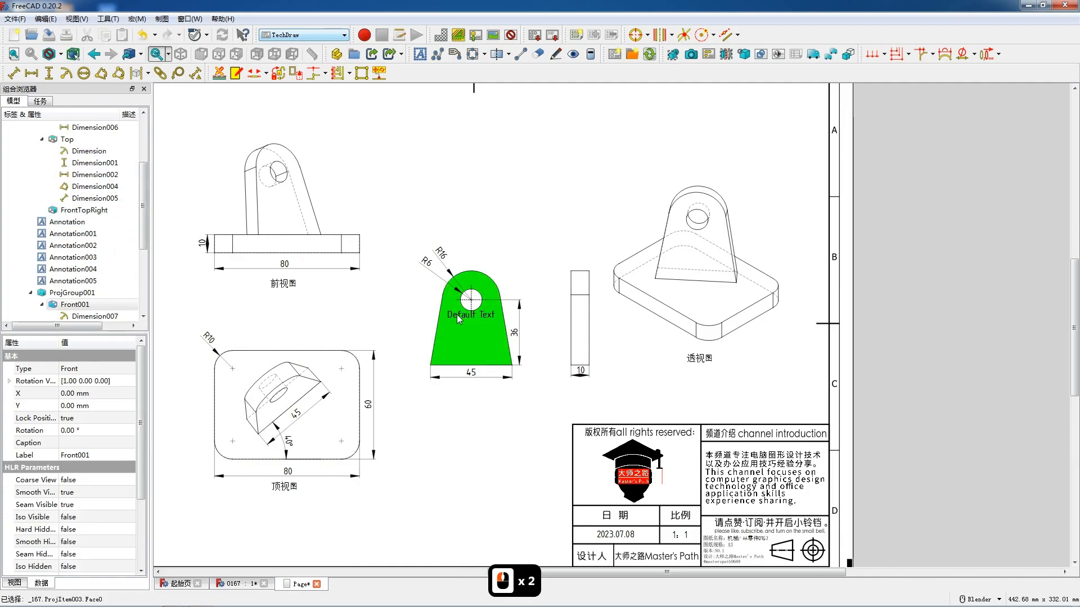
pyautogui.scroll(-6, 101, 264)
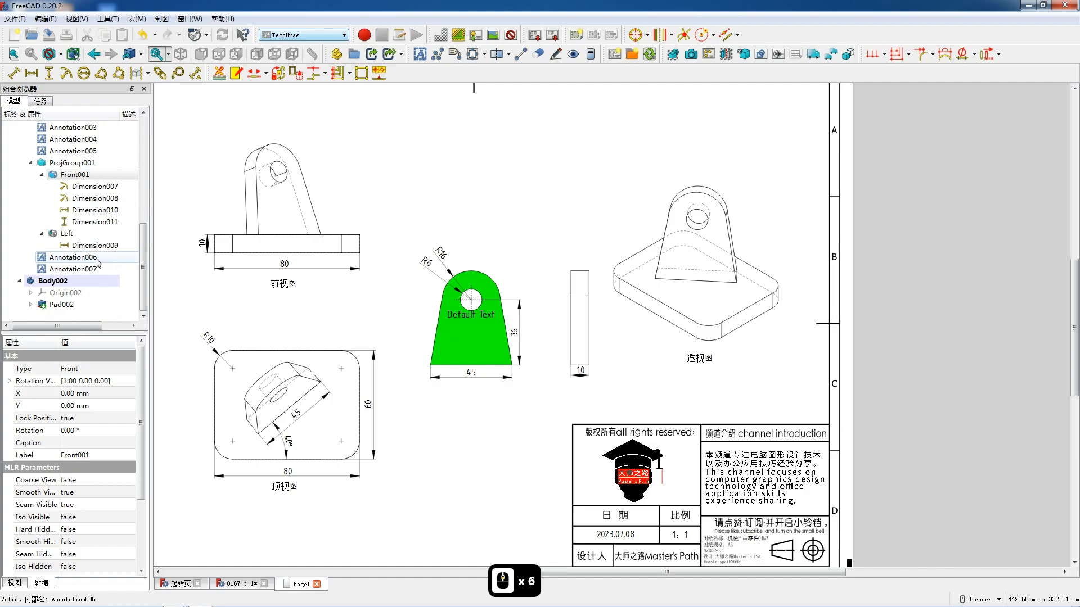
# - Rename the annotation Annotation006 to "B向" in the model tree
pyautogui.click(95, 259)
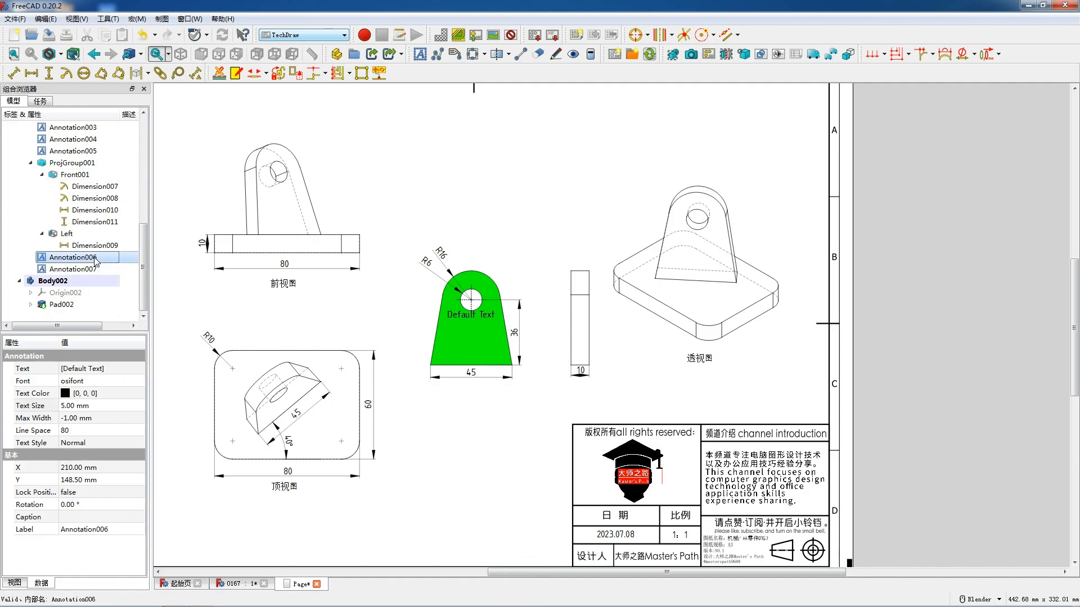
pyautogui.doubleClick(95, 259)
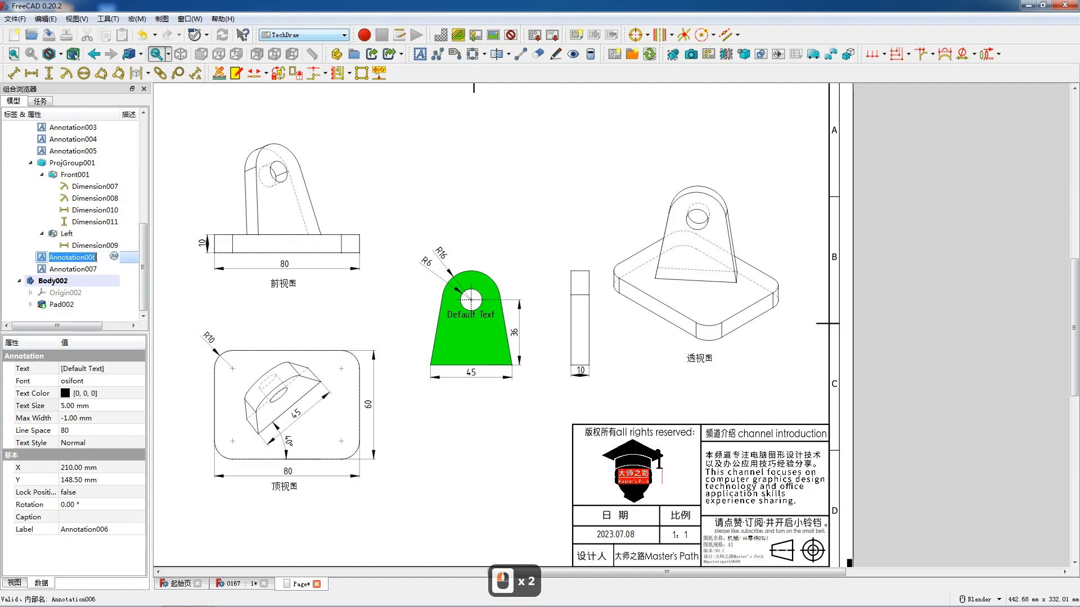
pyautogui.click(40, 260)
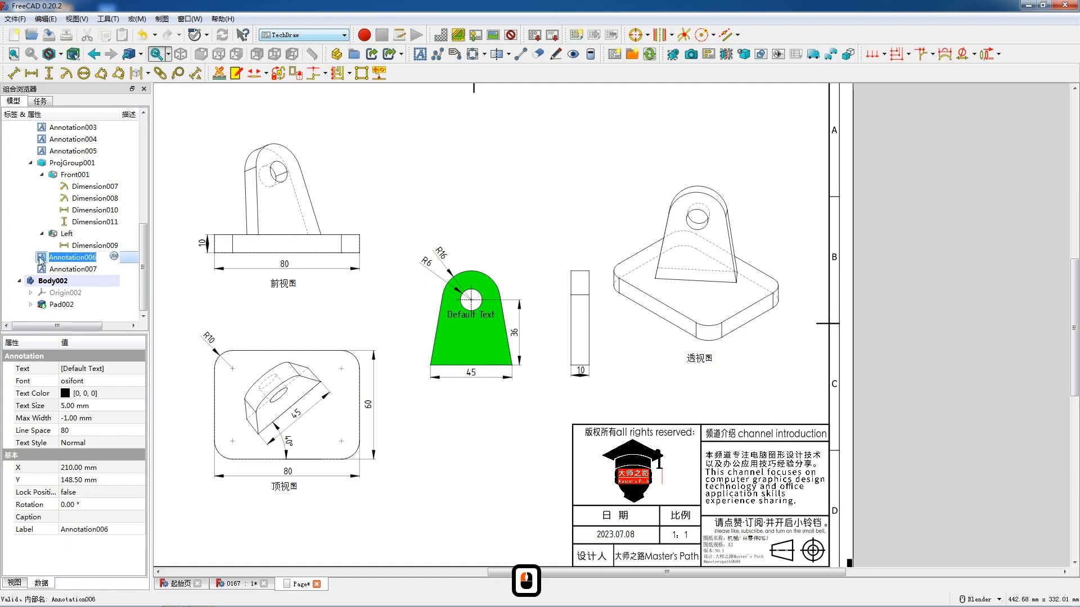
pyautogui.write('B')
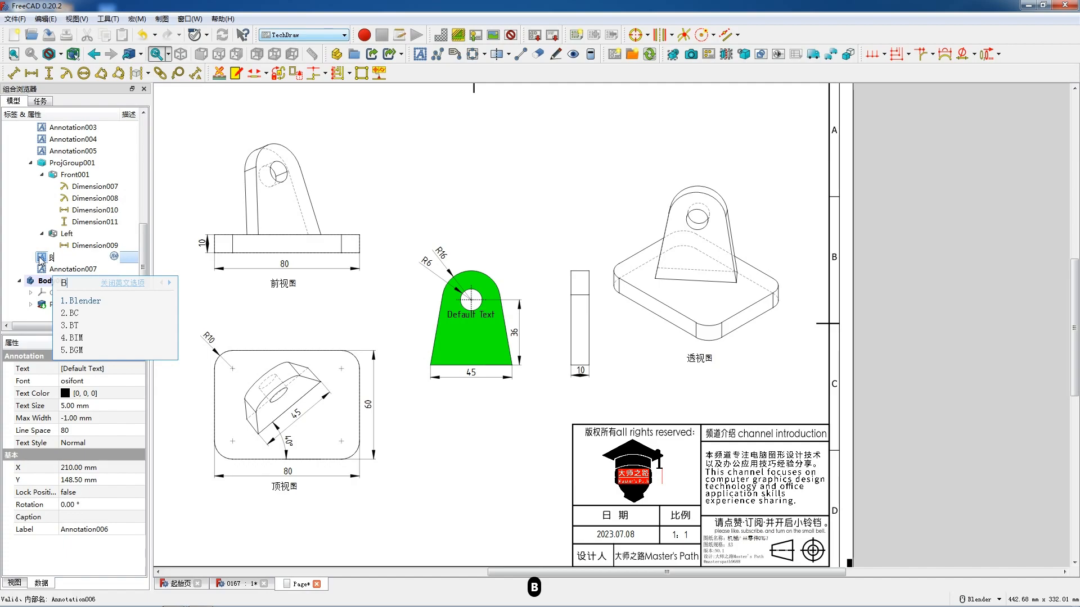
pyautogui.press('space')
pyautogui.press('BackSpace')
pyautogui.press('BackSpace')
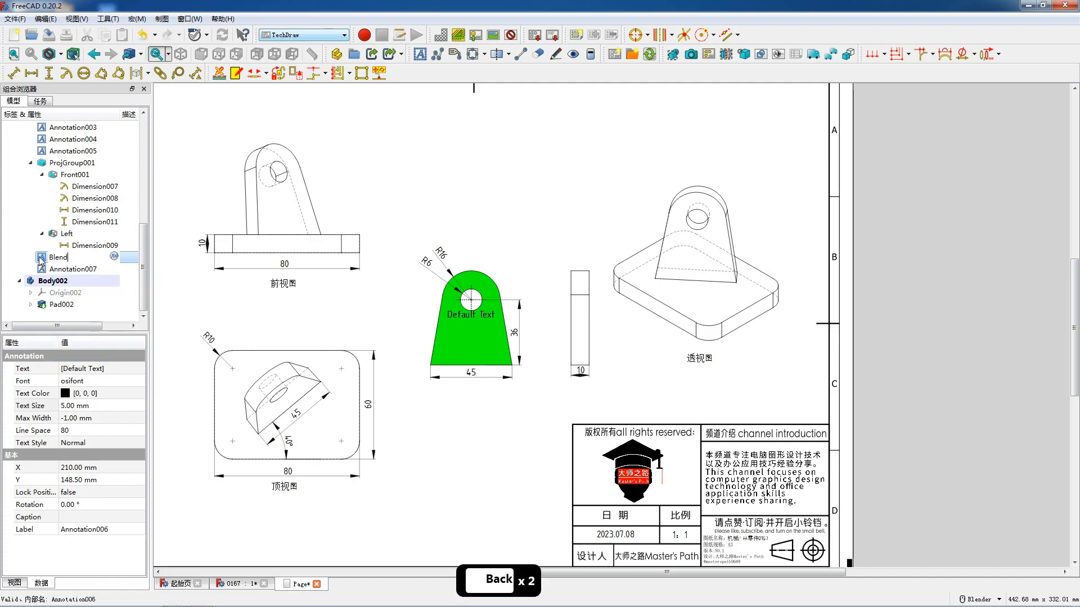
pyautogui.write('xiang')
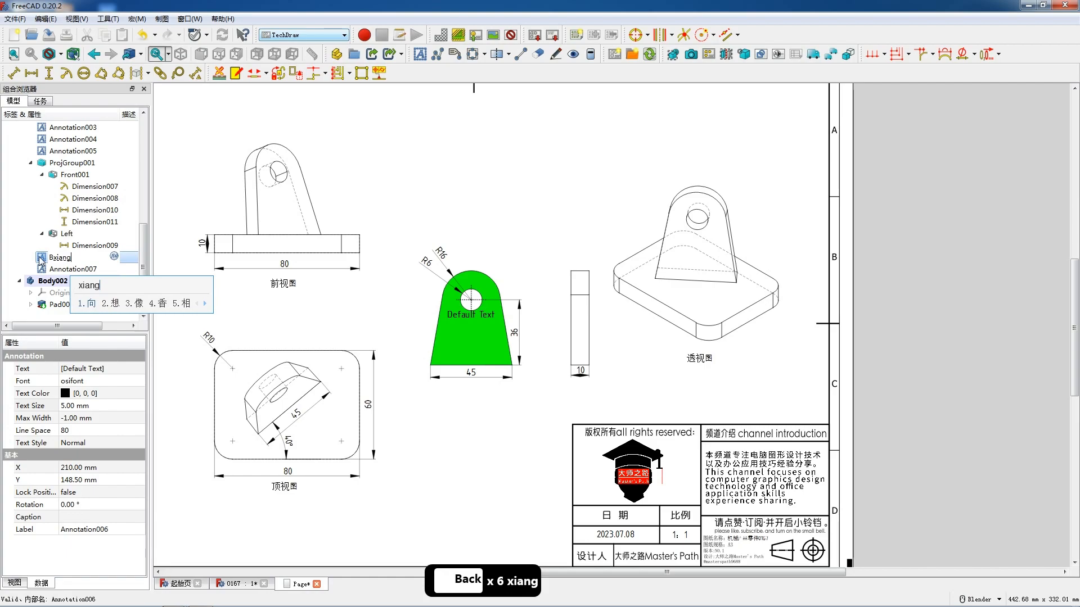
pyautogui.press('space')
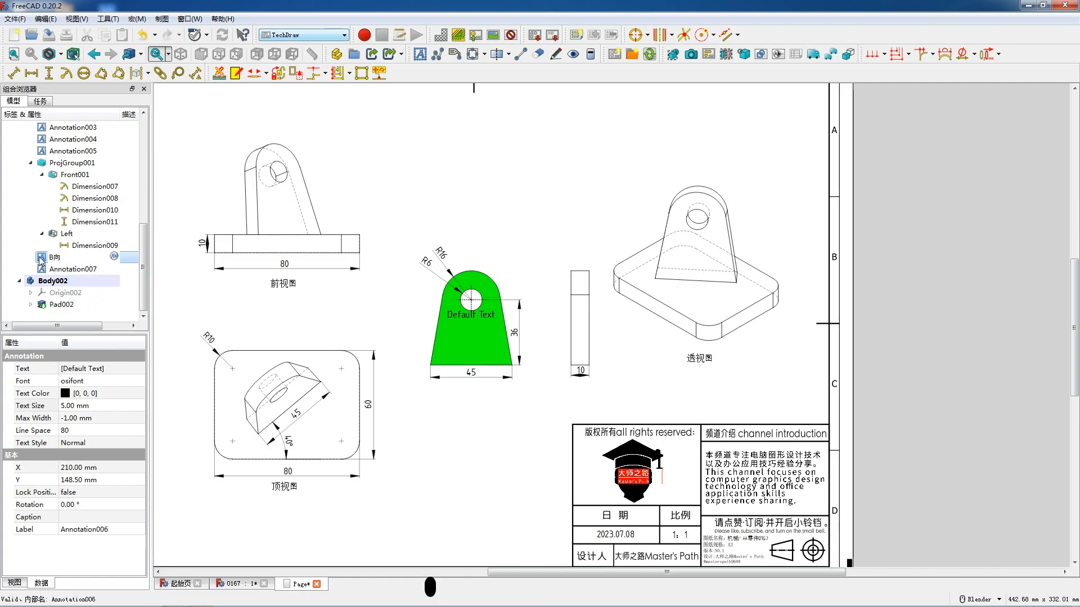
pyautogui.click(292, 310)
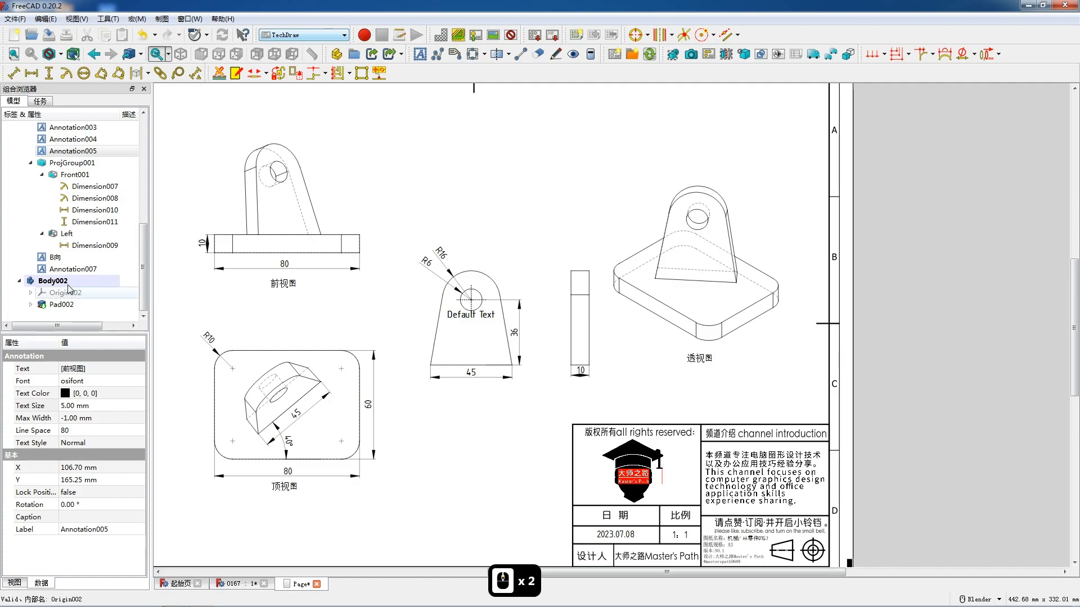
# - Delete the annotations B向 and Annotation007 from the page
pyautogui.click(68, 258)
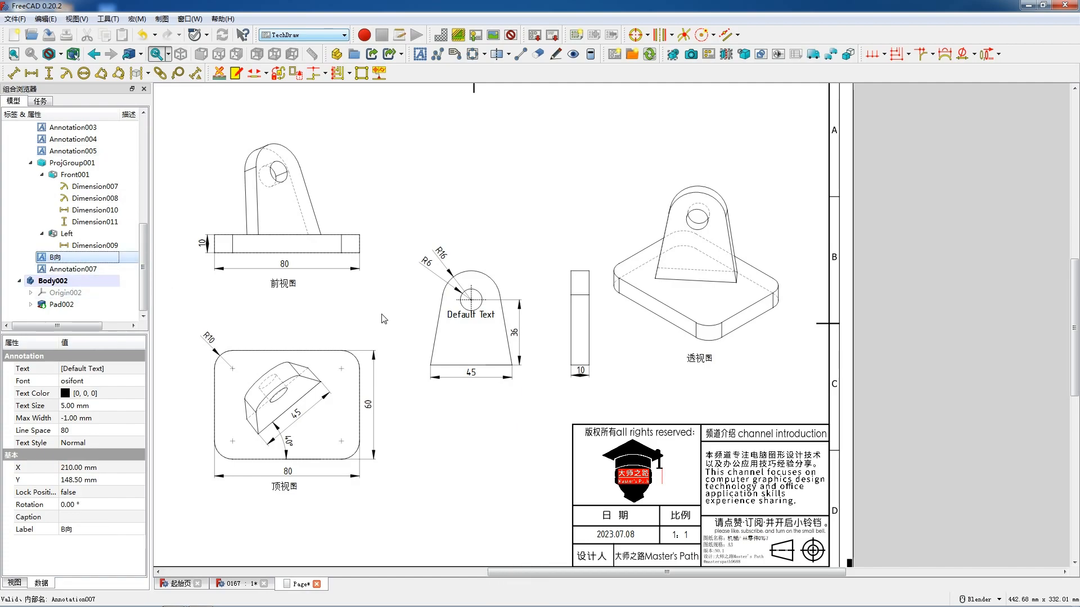
pyautogui.press('Delete')
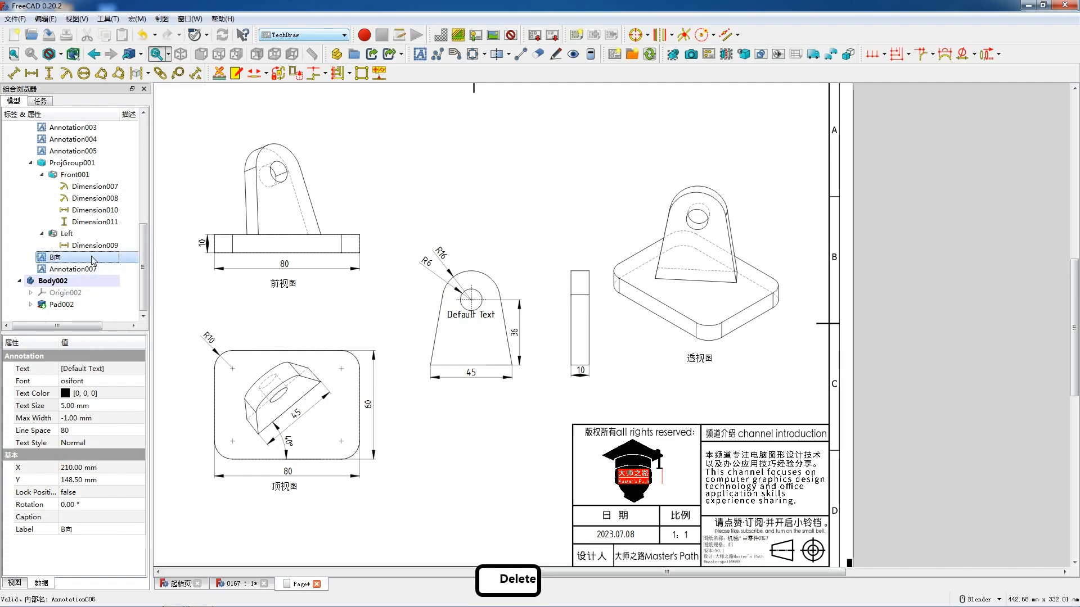
pyautogui.click(75, 268)
pyautogui.press('Delete')
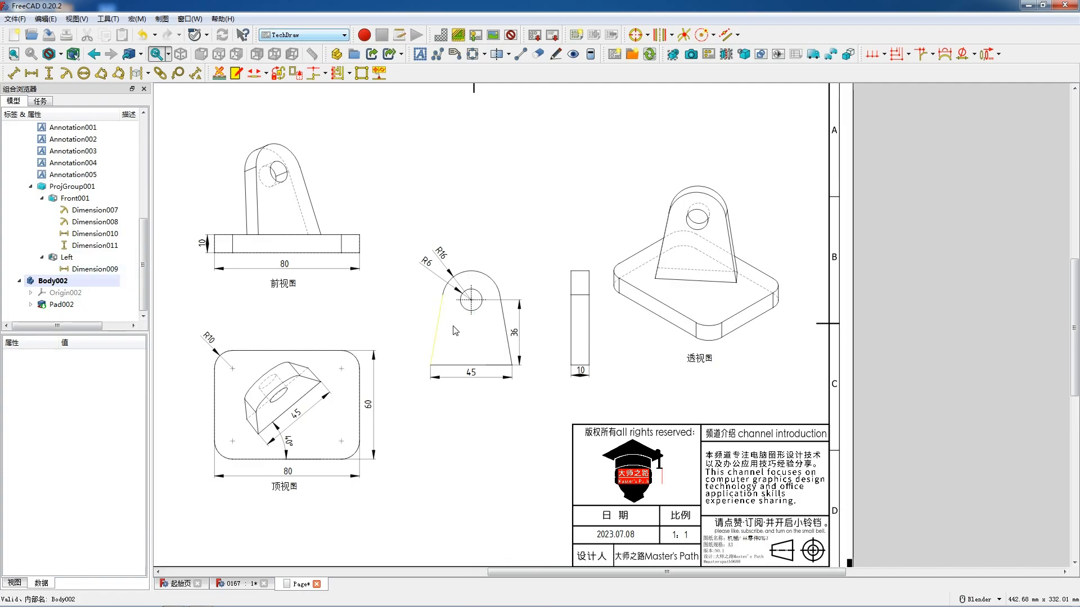
# - Show the view frames and move the lug's front and left views up the sheet, level with the bracket's front view
pyautogui.scroll(-3, 458, 328)
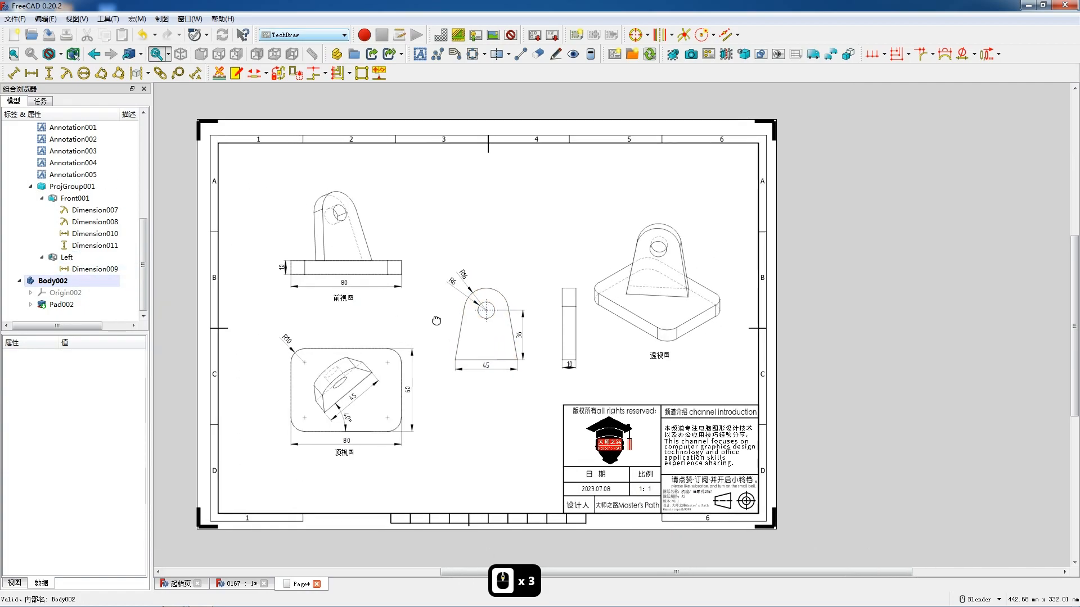
pyautogui.keyDown('shift'); pyautogui.moveTo(436, 320); pyautogui.dragTo(461, 320, button='middle'); pyautogui.keyUp('shift')
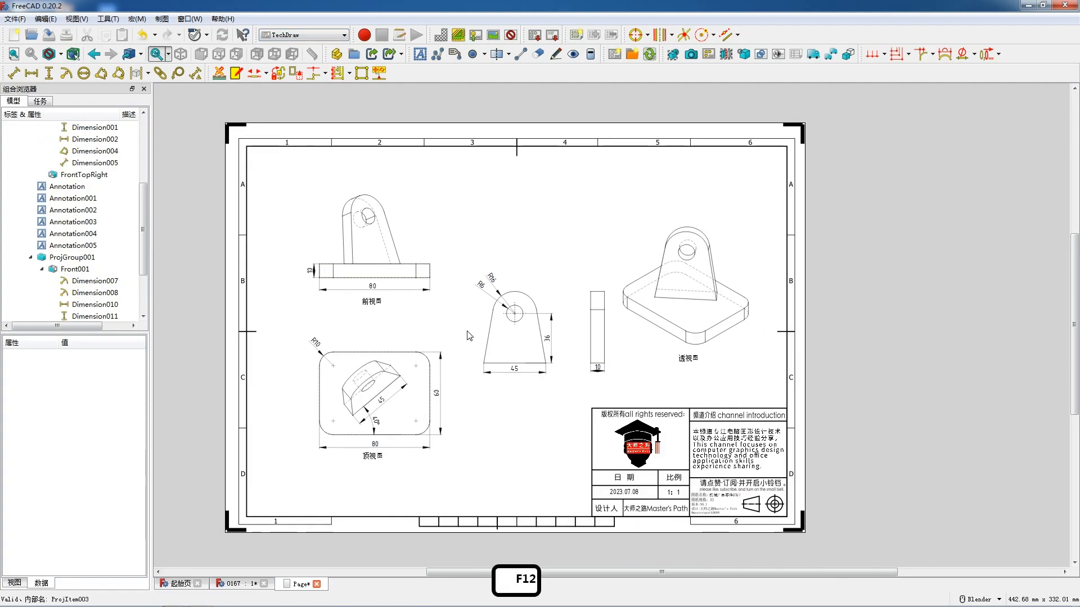
pyautogui.rightClick(467, 331)
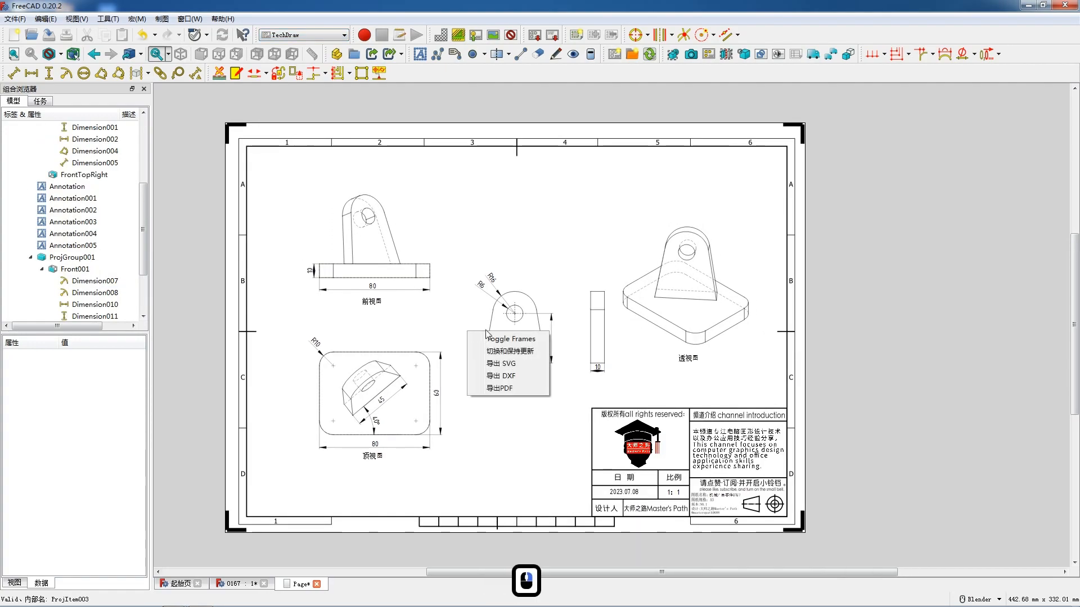
pyautogui.click(493, 339)
pyautogui.scroll(3, 518, 384)
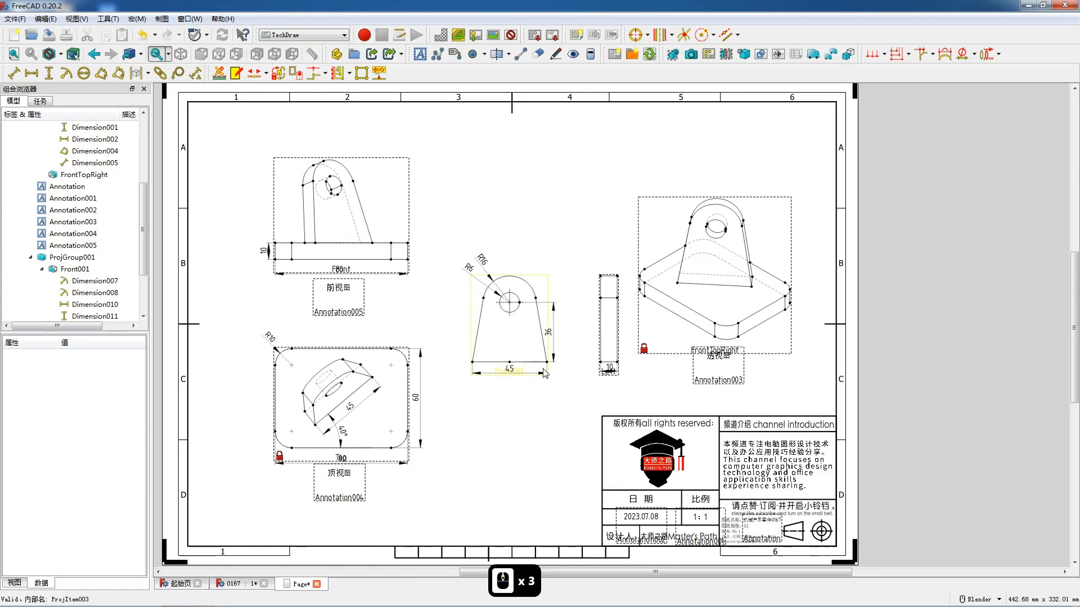
pyautogui.moveTo(518, 381); pyautogui.dragTo(517, 265)
pyautogui.moveTo(618, 263)
pyautogui.mouseDown()
pyautogui.moveTo(517, 450)
pyautogui.moveTo(567, 445)
pyautogui.moveTo(598, 368)
pyautogui.mouseUp()
# - Shift the bracket and lug views left, and centre the captions 前视图 and 顶视图 under their views
pyautogui.scroll(-3, 450, 337)
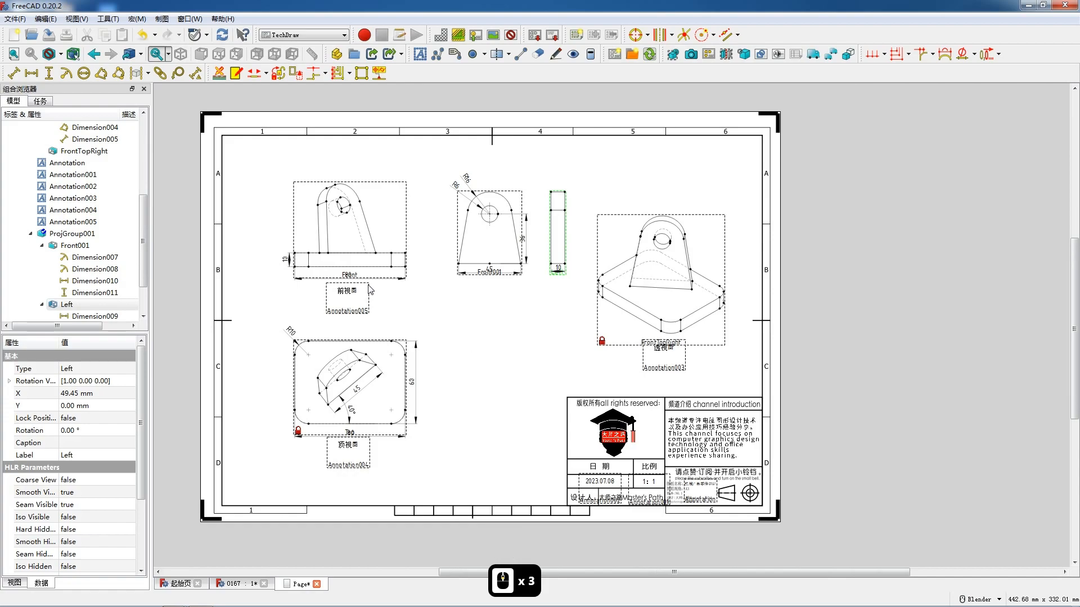
pyautogui.moveTo(357, 279); pyautogui.dragTo(328, 291)
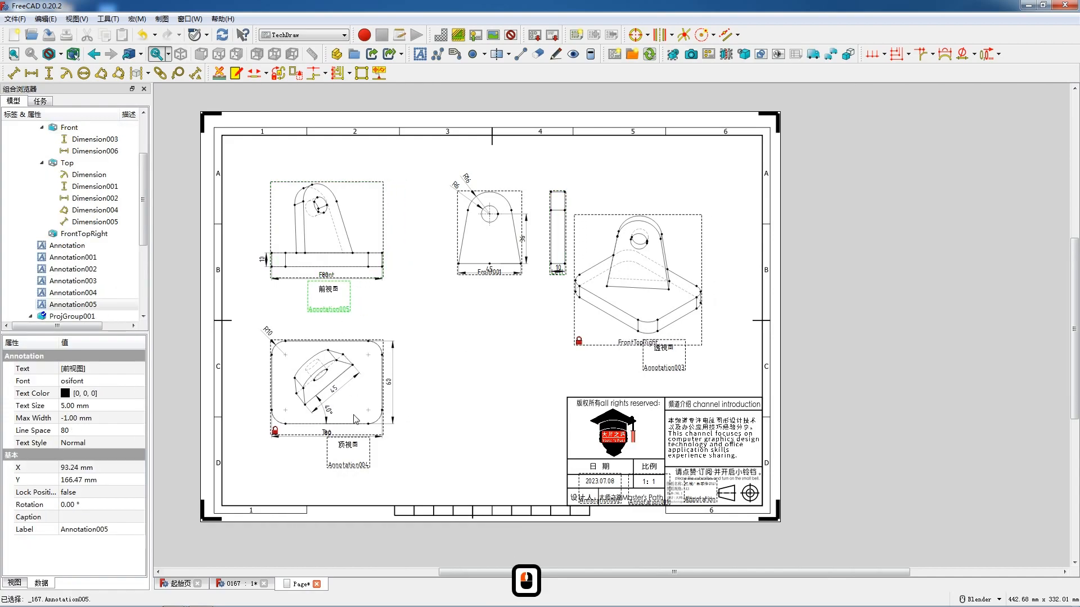
pyautogui.moveTo(355, 447); pyautogui.dragTo(329, 447)
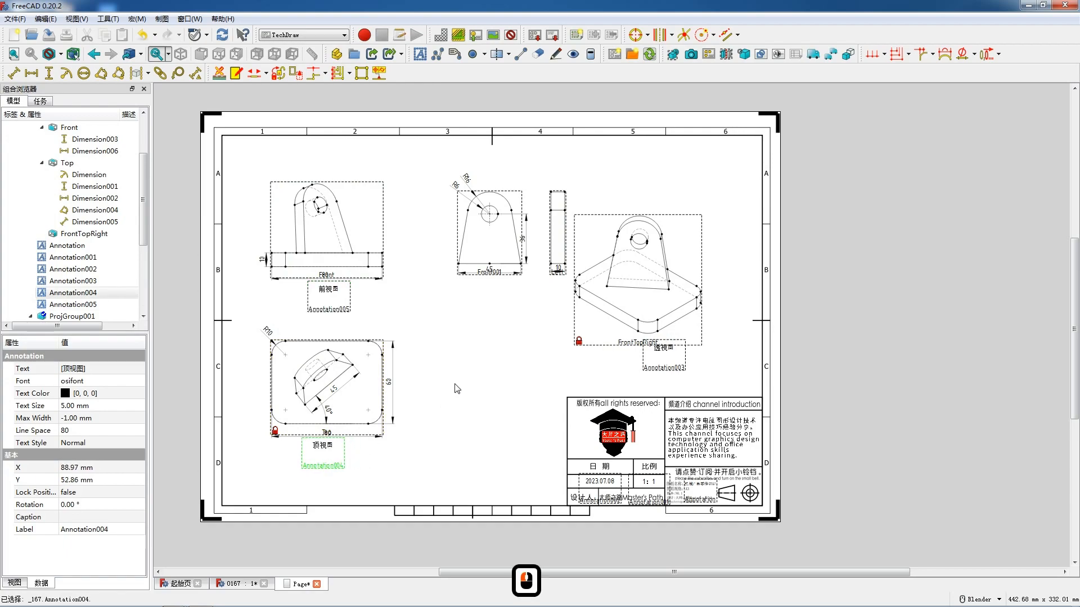
pyautogui.moveTo(495, 276); pyautogui.dragTo(464, 272)
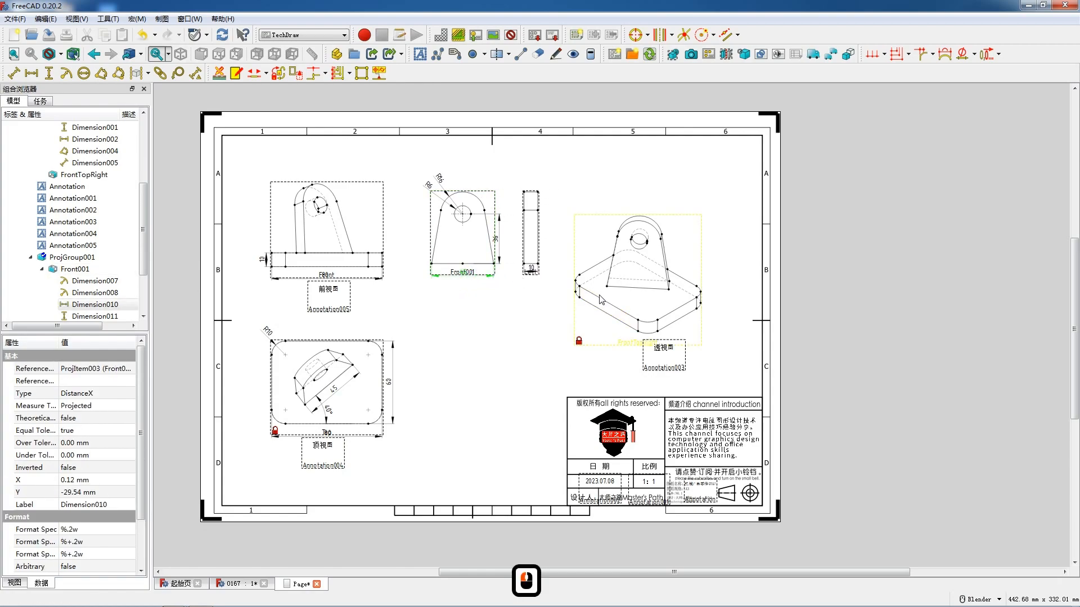
pyautogui.moveTo(531, 274); pyautogui.dragTo(538, 274)
# - Unlock the perspective view, move it above its caption 透视图 at about X 241.5 mm, Y -39.5 mm, and lock its position again
pyautogui.click(627, 344)
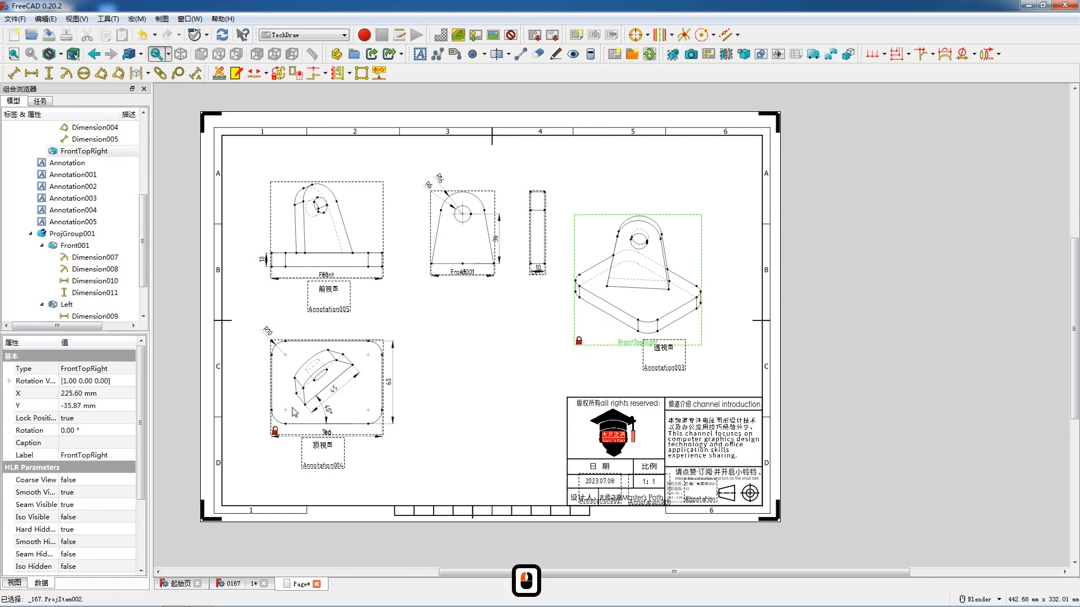
pyautogui.doubleClick(92, 418)
pyautogui.click(97, 430)
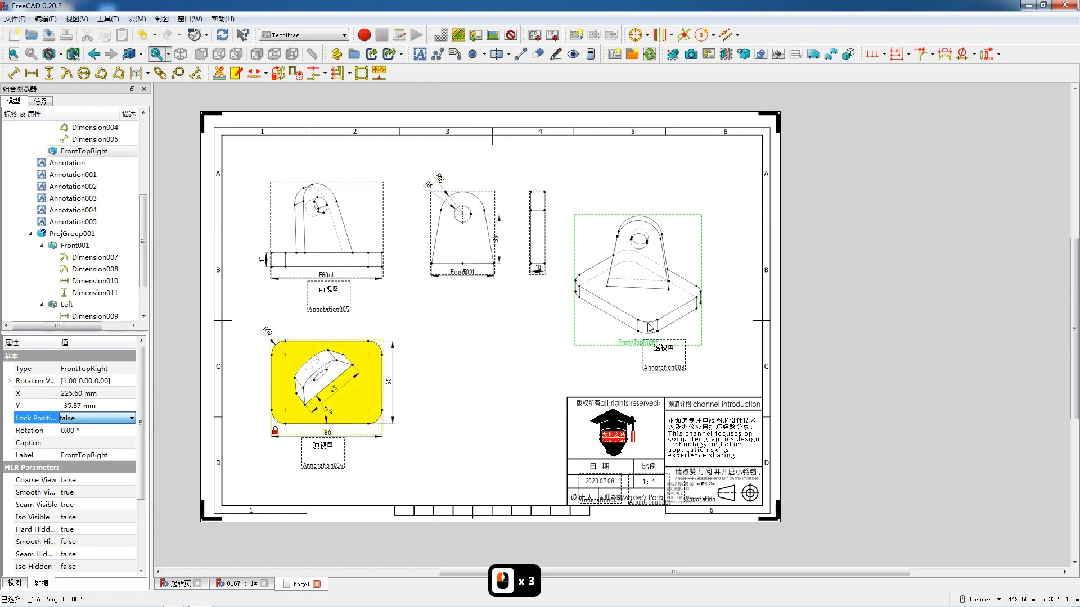
pyautogui.moveTo(630, 342); pyautogui.dragTo(651, 347)
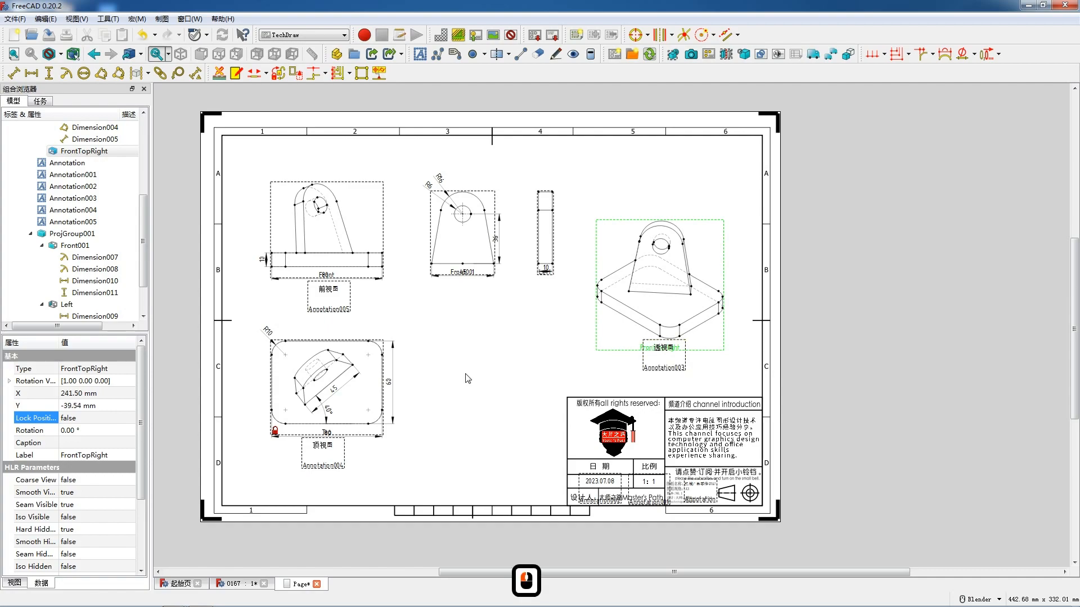
pyautogui.click(90, 418)
pyautogui.click(93, 418)
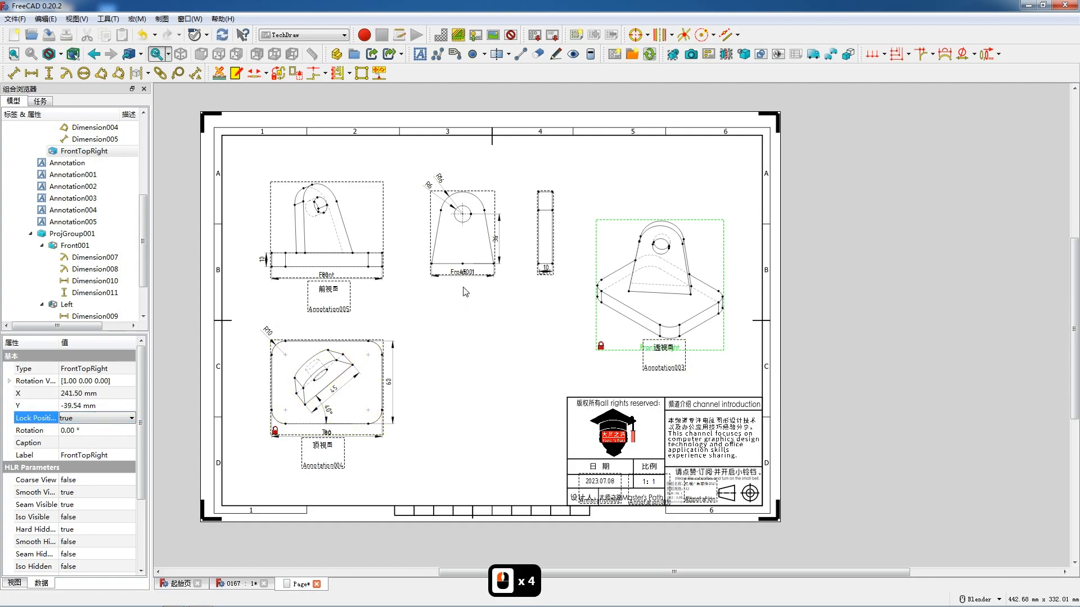
# - Lock the position of the lug's left view and turn on its hard hidden lines
pyautogui.click(547, 277)
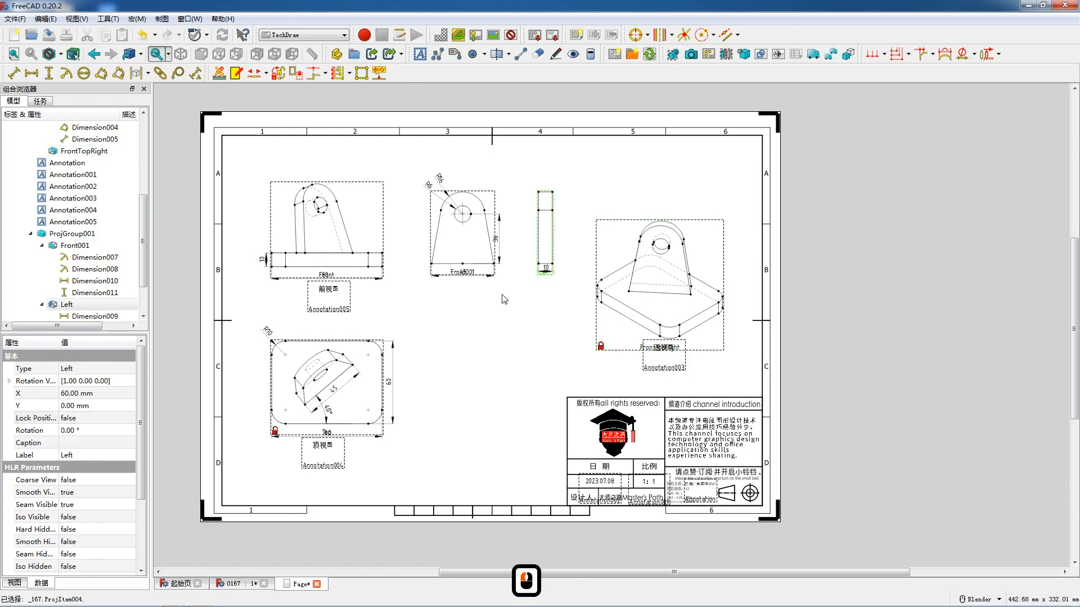
pyautogui.click(75, 418)
pyautogui.click(84, 418)
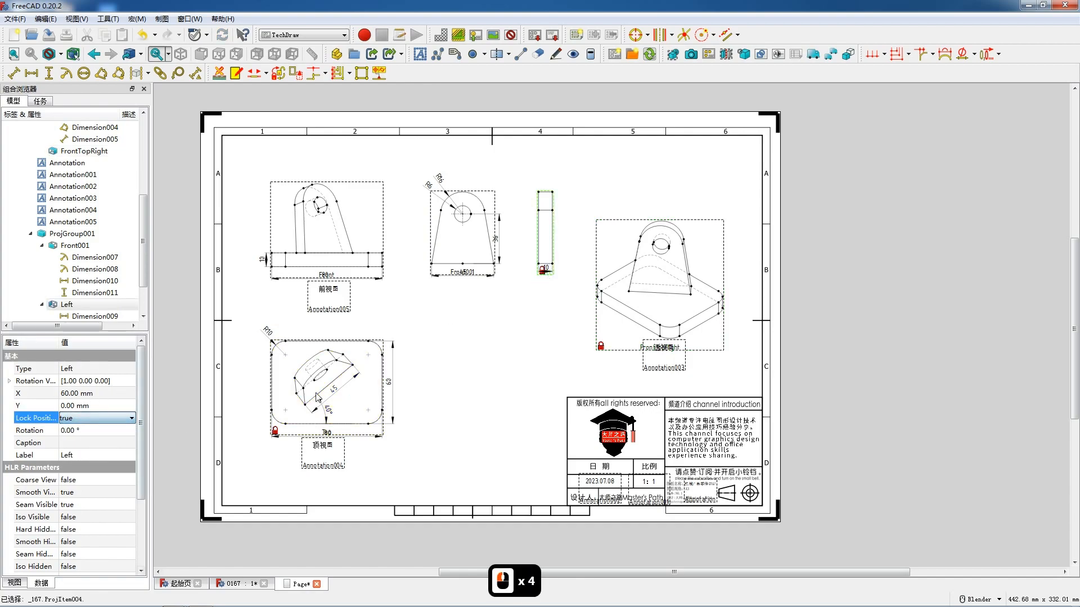
pyautogui.click(76, 531)
pyautogui.click(84, 529)
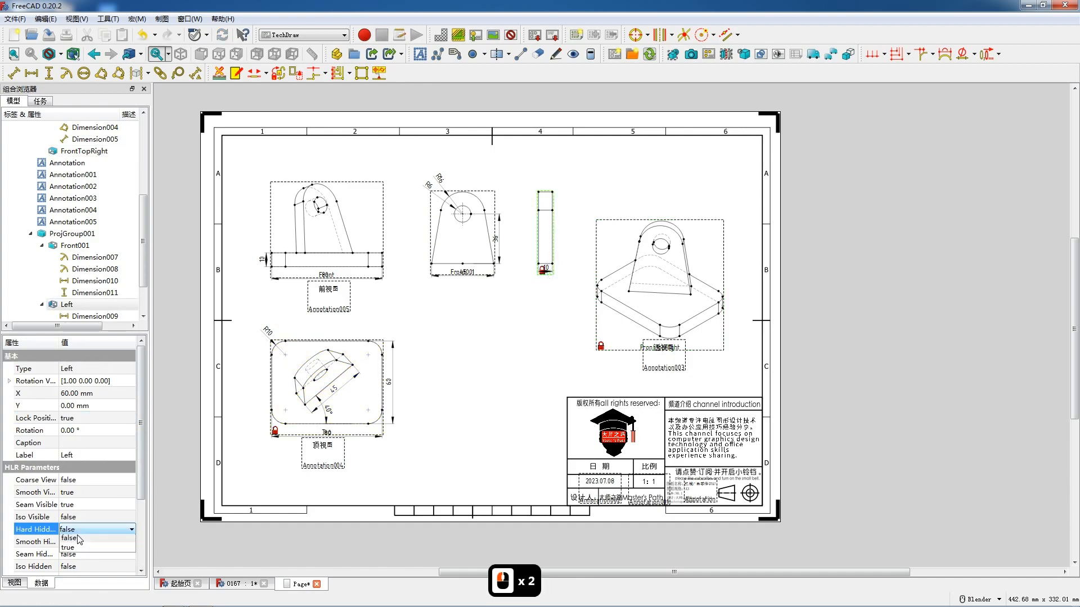
pyautogui.click(73, 551)
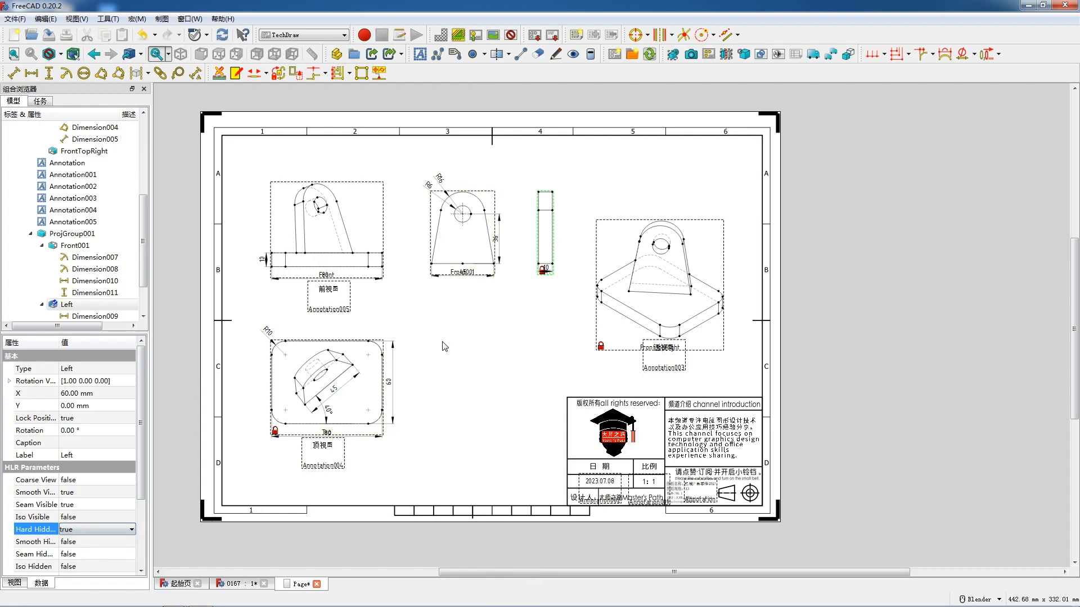
# - Insert an annotation with the text "B向" and place it beneath the lug's front view
pyautogui.scroll(3, 441, 344)
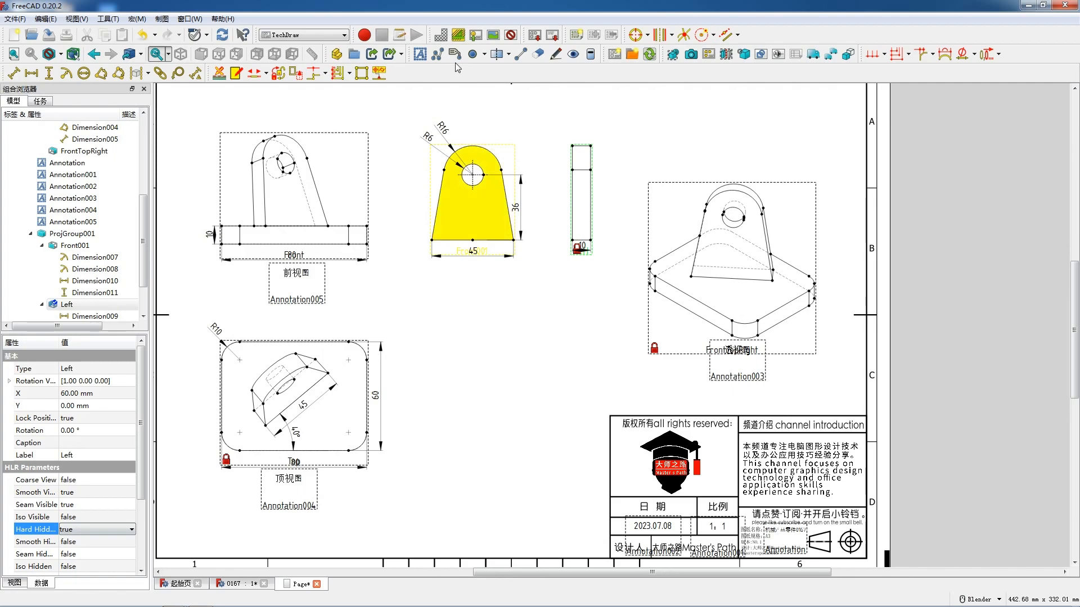
pyautogui.click(420, 54)
pyautogui.doubleClick(512, 318)
pyautogui.moveTo(532, 246); pyautogui.dragTo(456, 250)
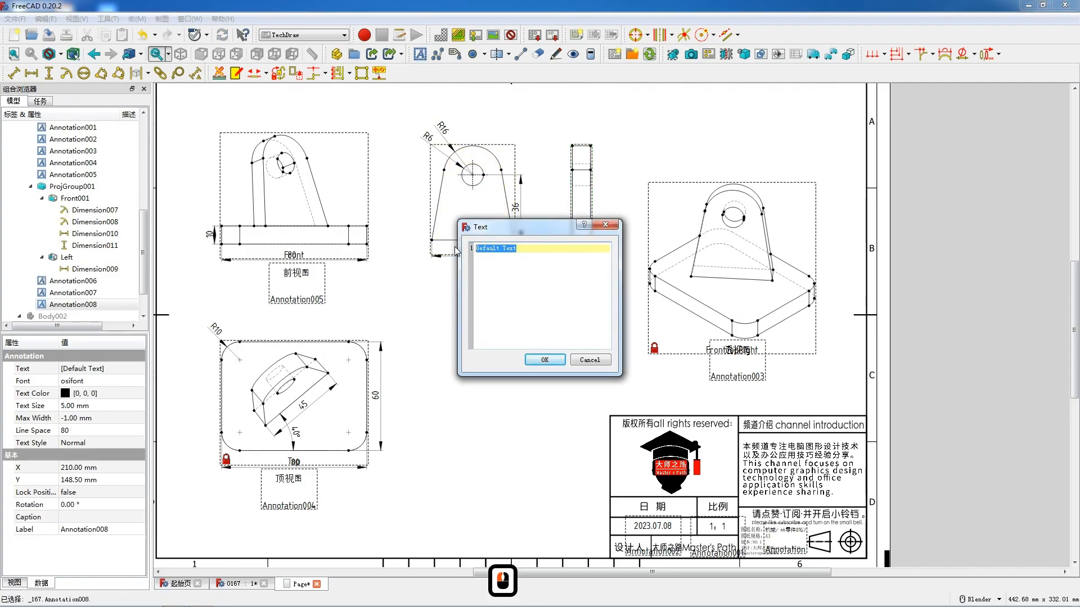
pyautogui.write('Blender')
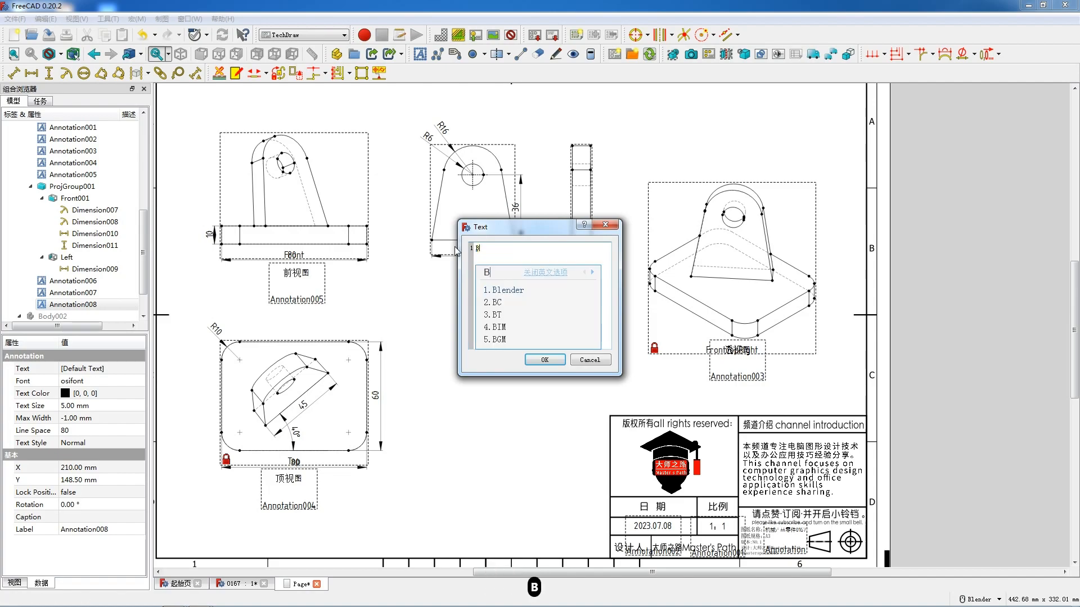
pyautogui.press('BackSpace')
pyautogui.press('BackSpace')
pyautogui.press('BackSpace')
pyautogui.press('BackSpace')
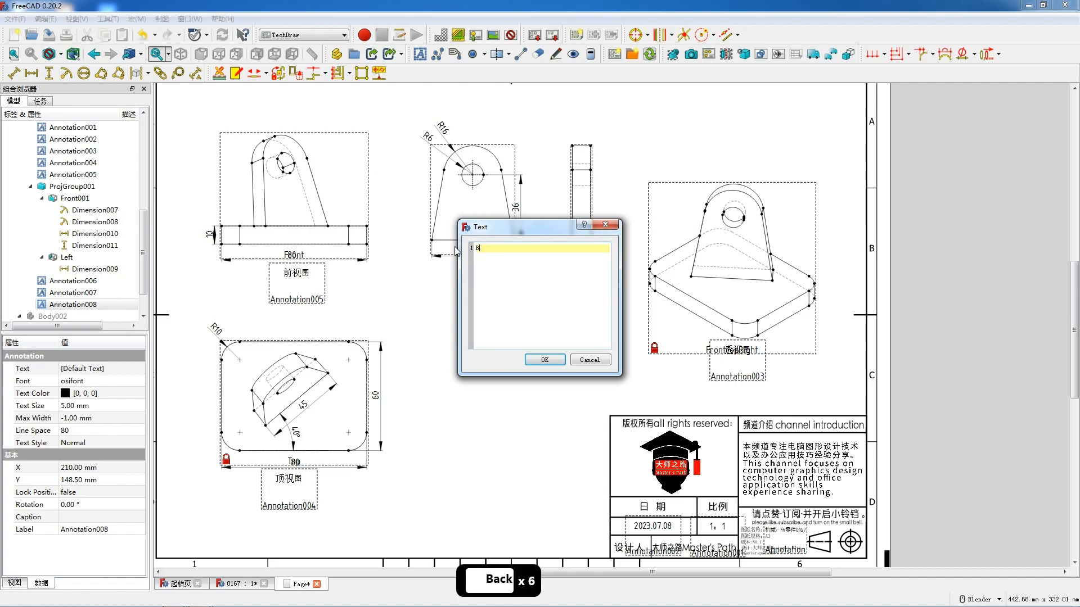
pyautogui.write('xiang')
pyautogui.press('space')
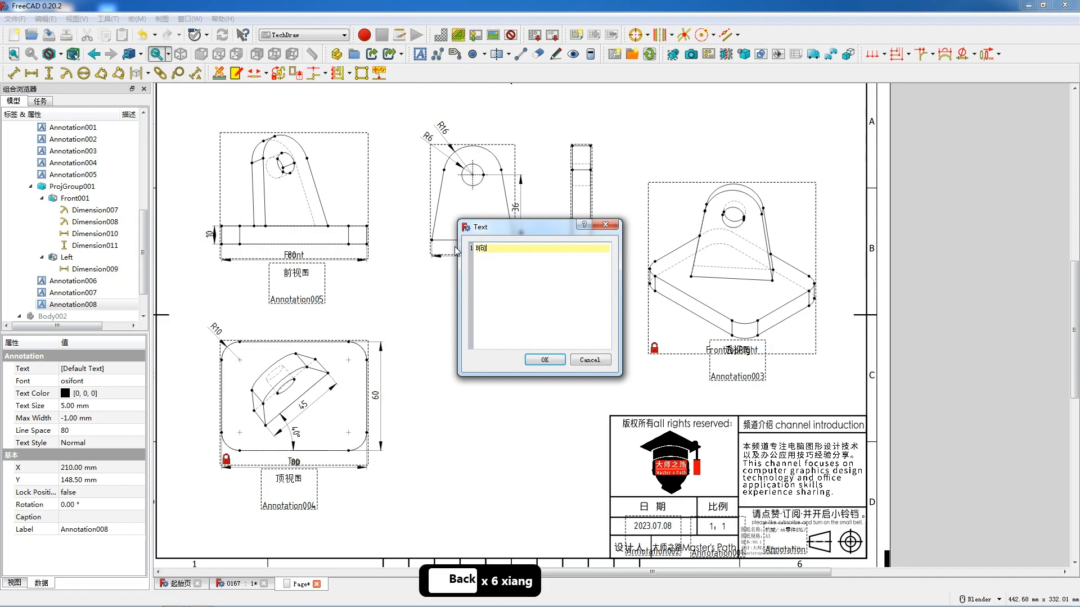
pyautogui.click(544, 360)
pyautogui.moveTo(508, 310); pyautogui.dragTo(465, 281)
pyautogui.click(476, 270)
# - Delete the two leftover "Default Text" annotations from the page
pyautogui.doubleClick(521, 315)
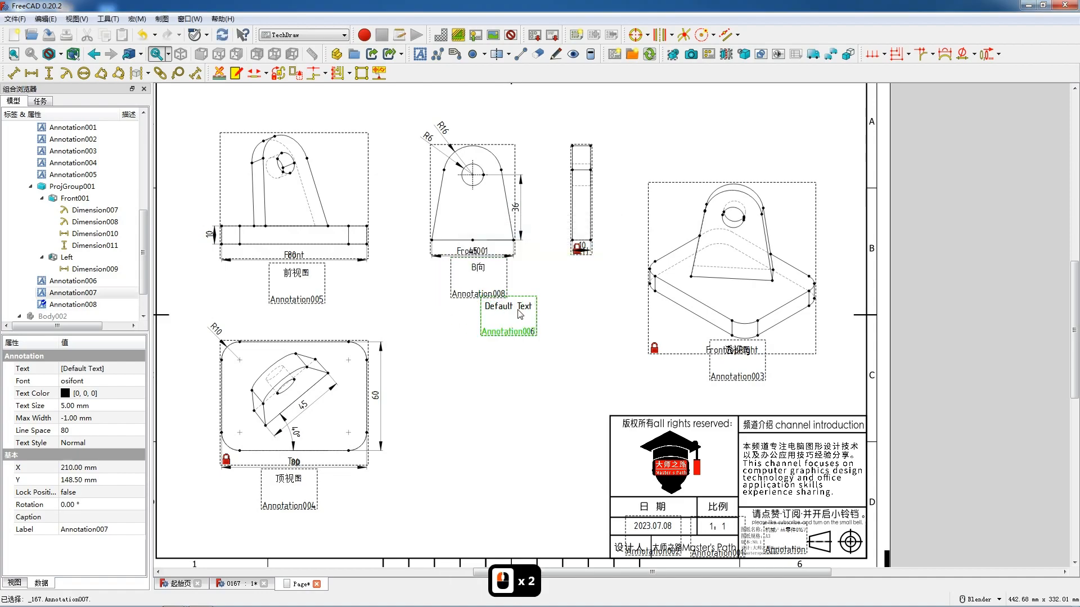
pyautogui.moveTo(532, 249); pyautogui.dragTo(477, 246)
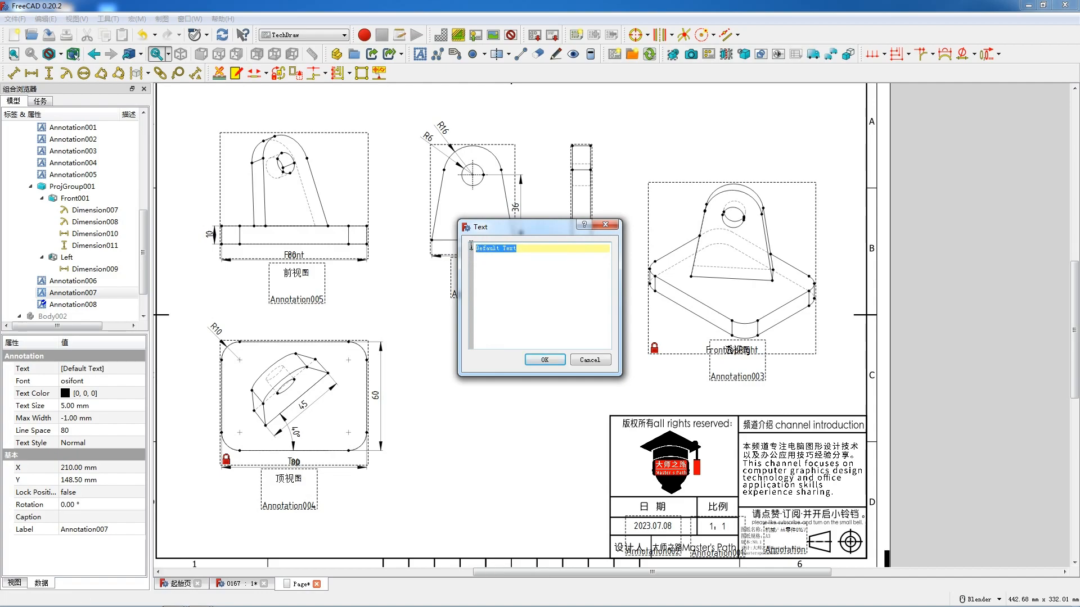
pyautogui.click(601, 362)
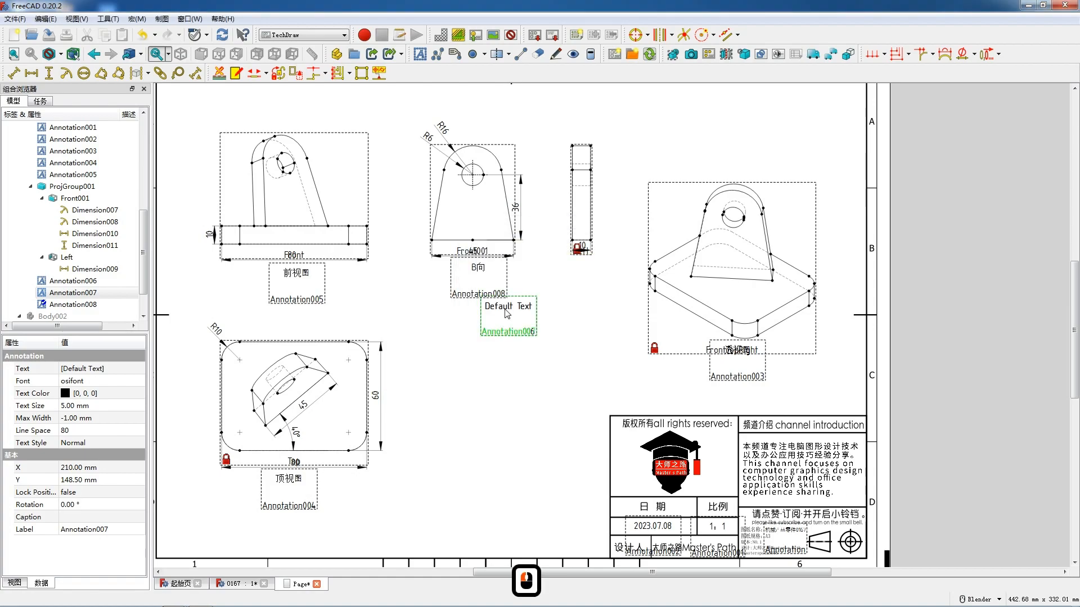
pyautogui.press('Delete')
pyautogui.click(508, 313)
pyautogui.press('Delete')
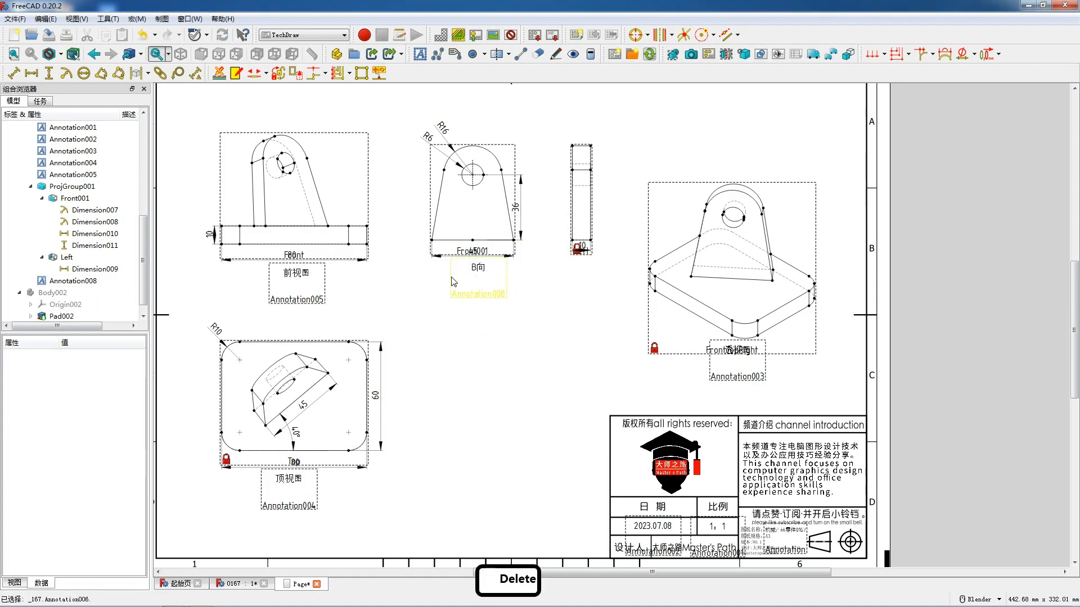
# - Add a balloon pointing at the lug's 45 mm edge in the top view and set its text to B
pyautogui.click(314, 393)
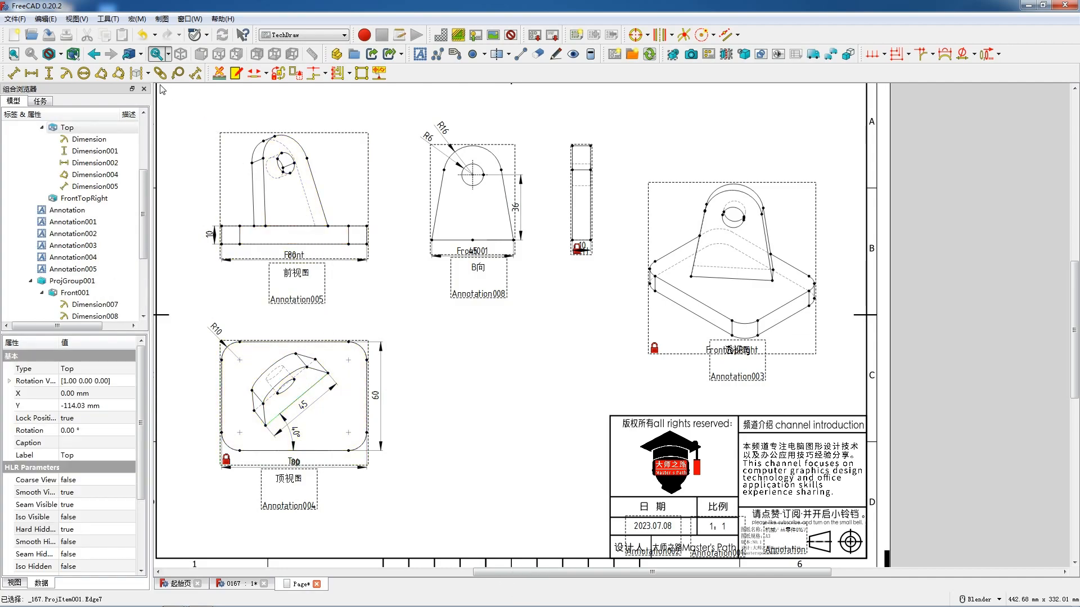
pyautogui.click(178, 74)
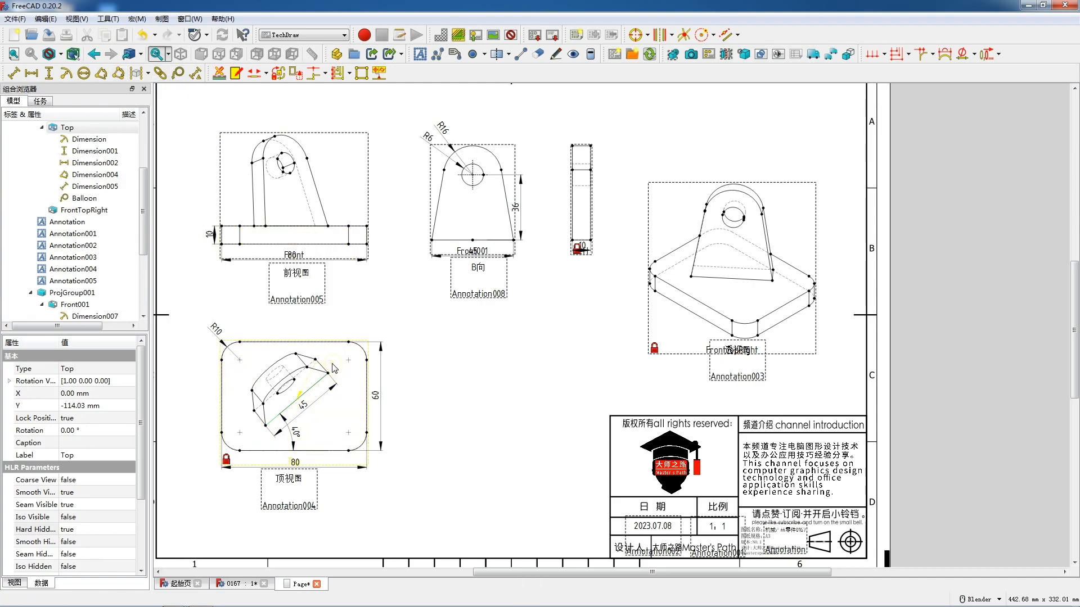
pyautogui.click(298, 398)
pyautogui.click(341, 437)
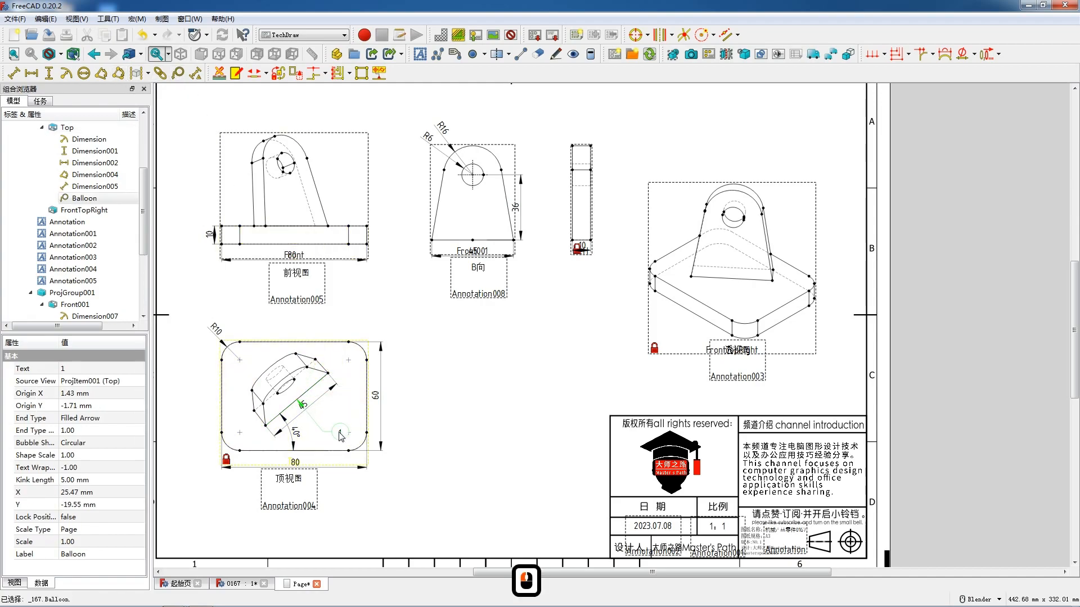
pyautogui.click(88, 369)
pyautogui.click(88, 368)
pyautogui.click(85, 369)
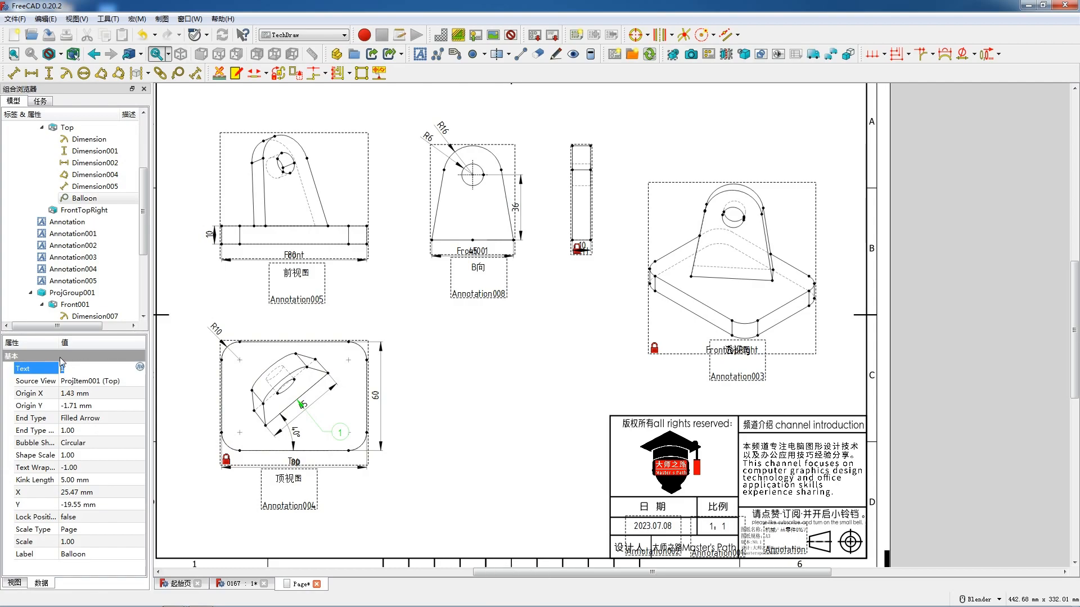
pyautogui.write('B')
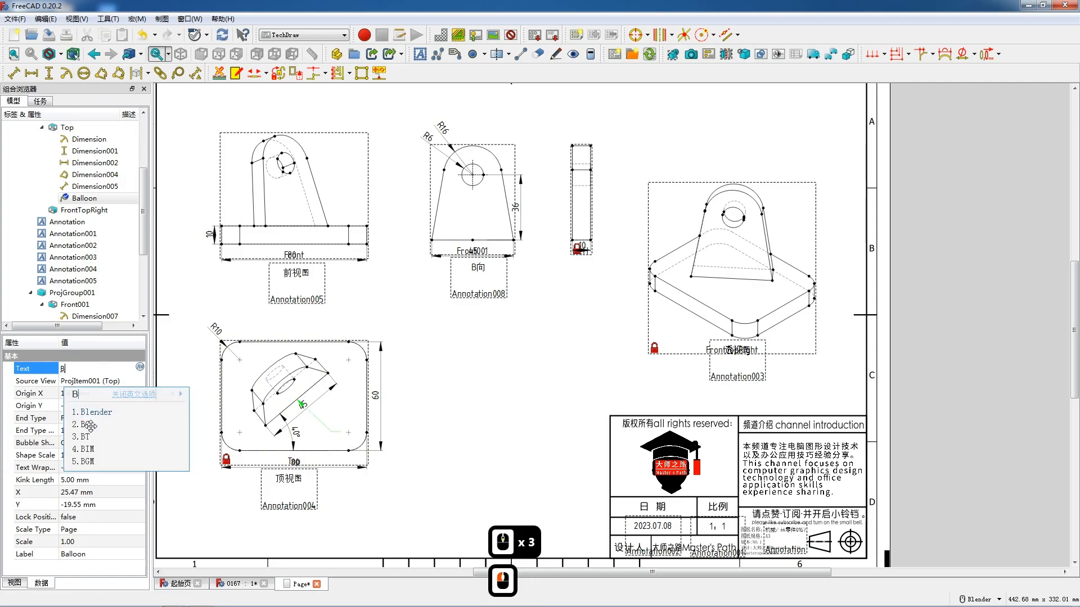
pyautogui.click(82, 426)
pyautogui.press('BackSpace')
# - Set the balloon's kink length to 0 mm and adjust its position beside the 45 dimension on the lug
pyautogui.click(83, 479)
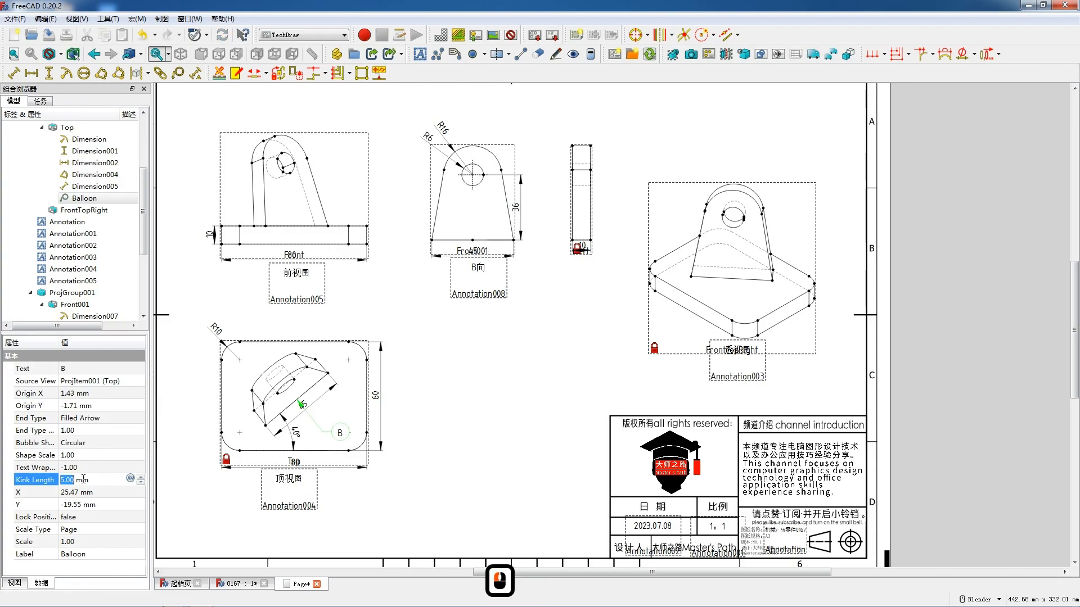
pyautogui.click(171, 478)
pyautogui.moveTo(338, 433); pyautogui.dragTo(311, 404)
pyautogui.scroll(2, 305, 419)
pyautogui.click(313, 397)
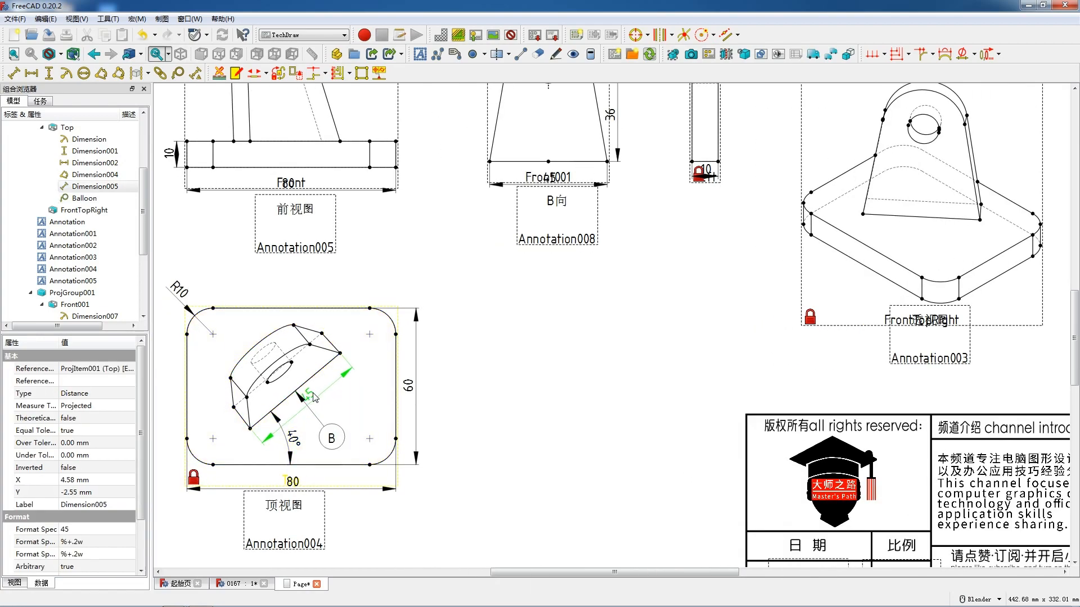
pyautogui.click(331, 435)
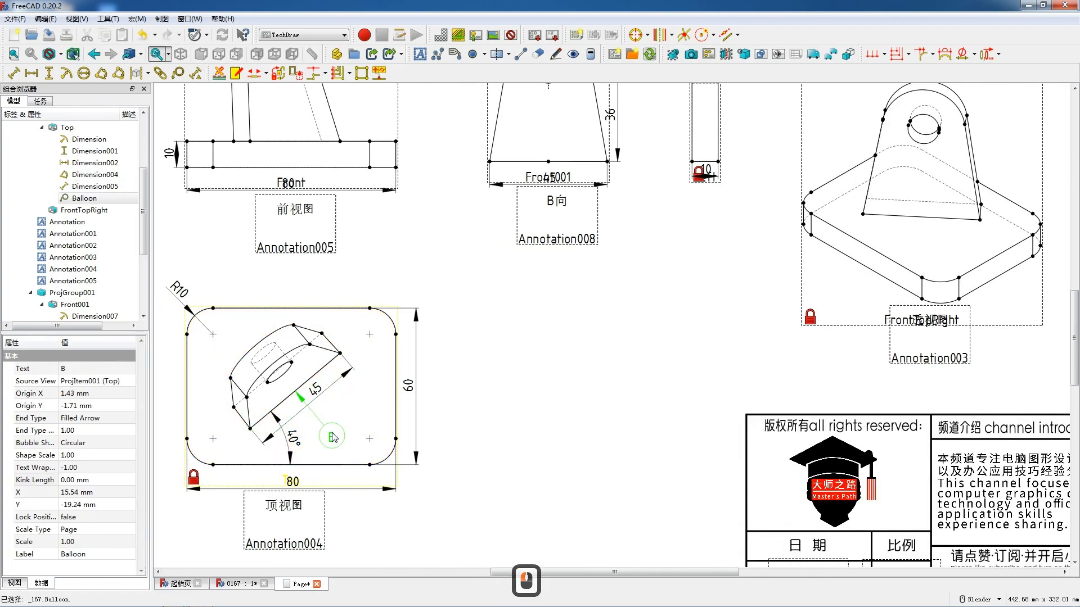
# - Hide the view frames to show the finished drawing sheet
pyautogui.click(511, 356)
pyautogui.scroll(-5, 511, 358)
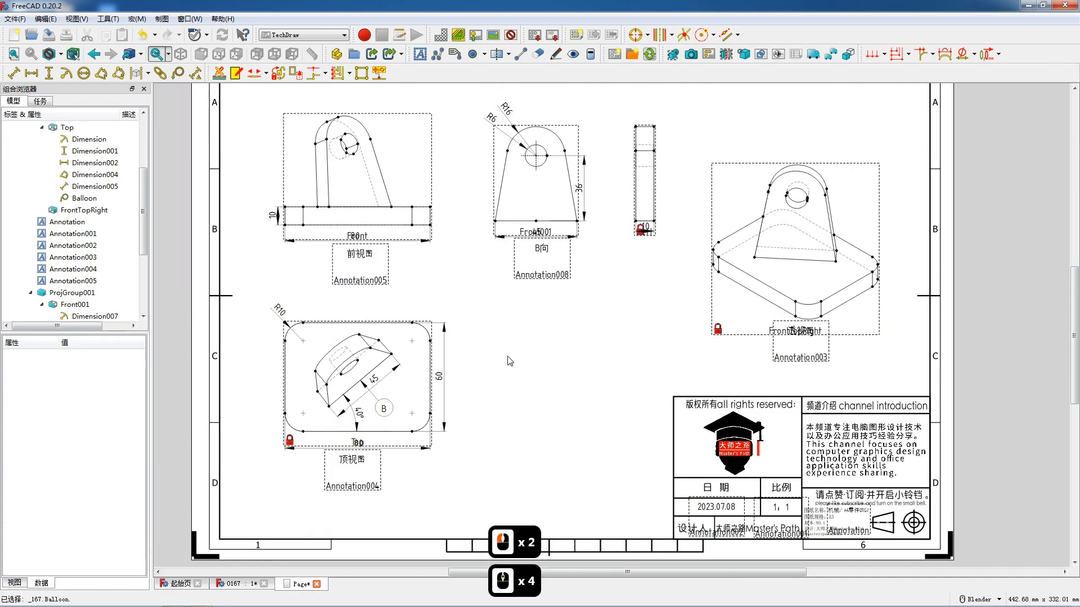
pyautogui.moveTo(550, 355); pyautogui.dragTo(512, 372)
pyautogui.rightClick(513, 372)
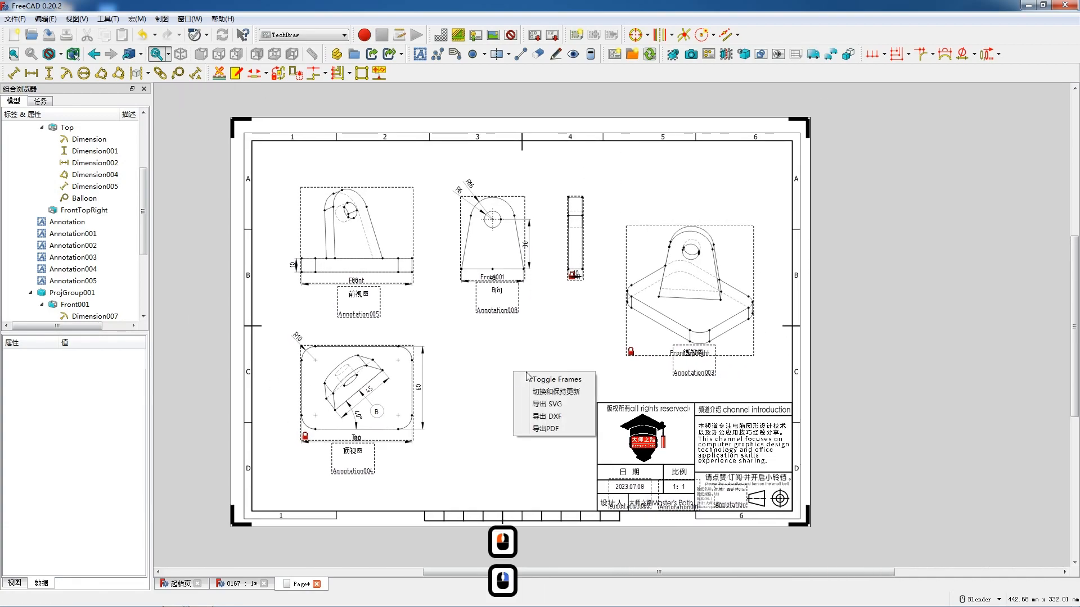
pyautogui.click(540, 377)
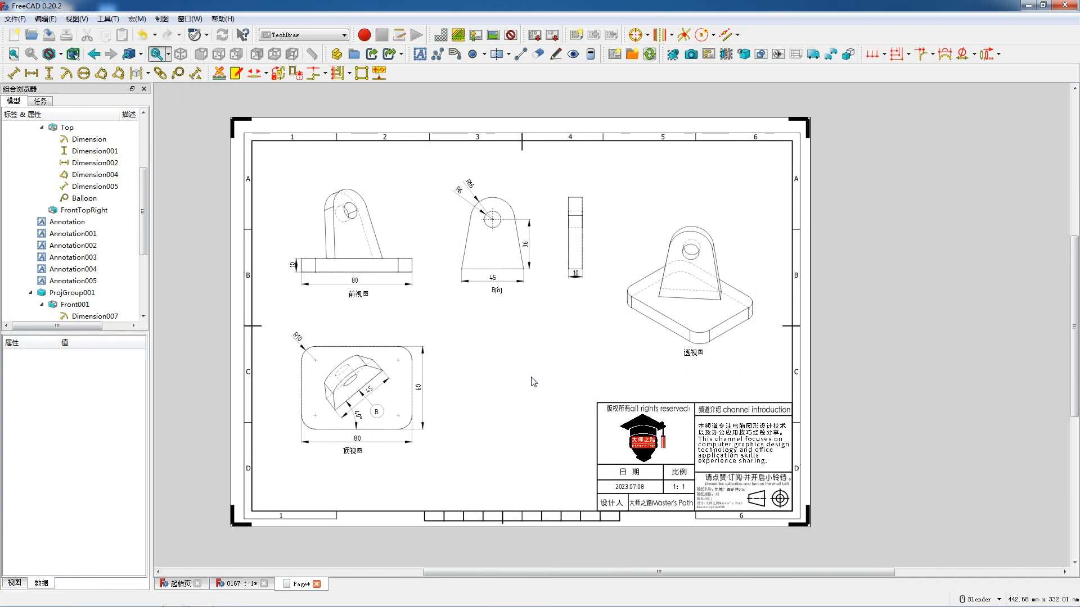